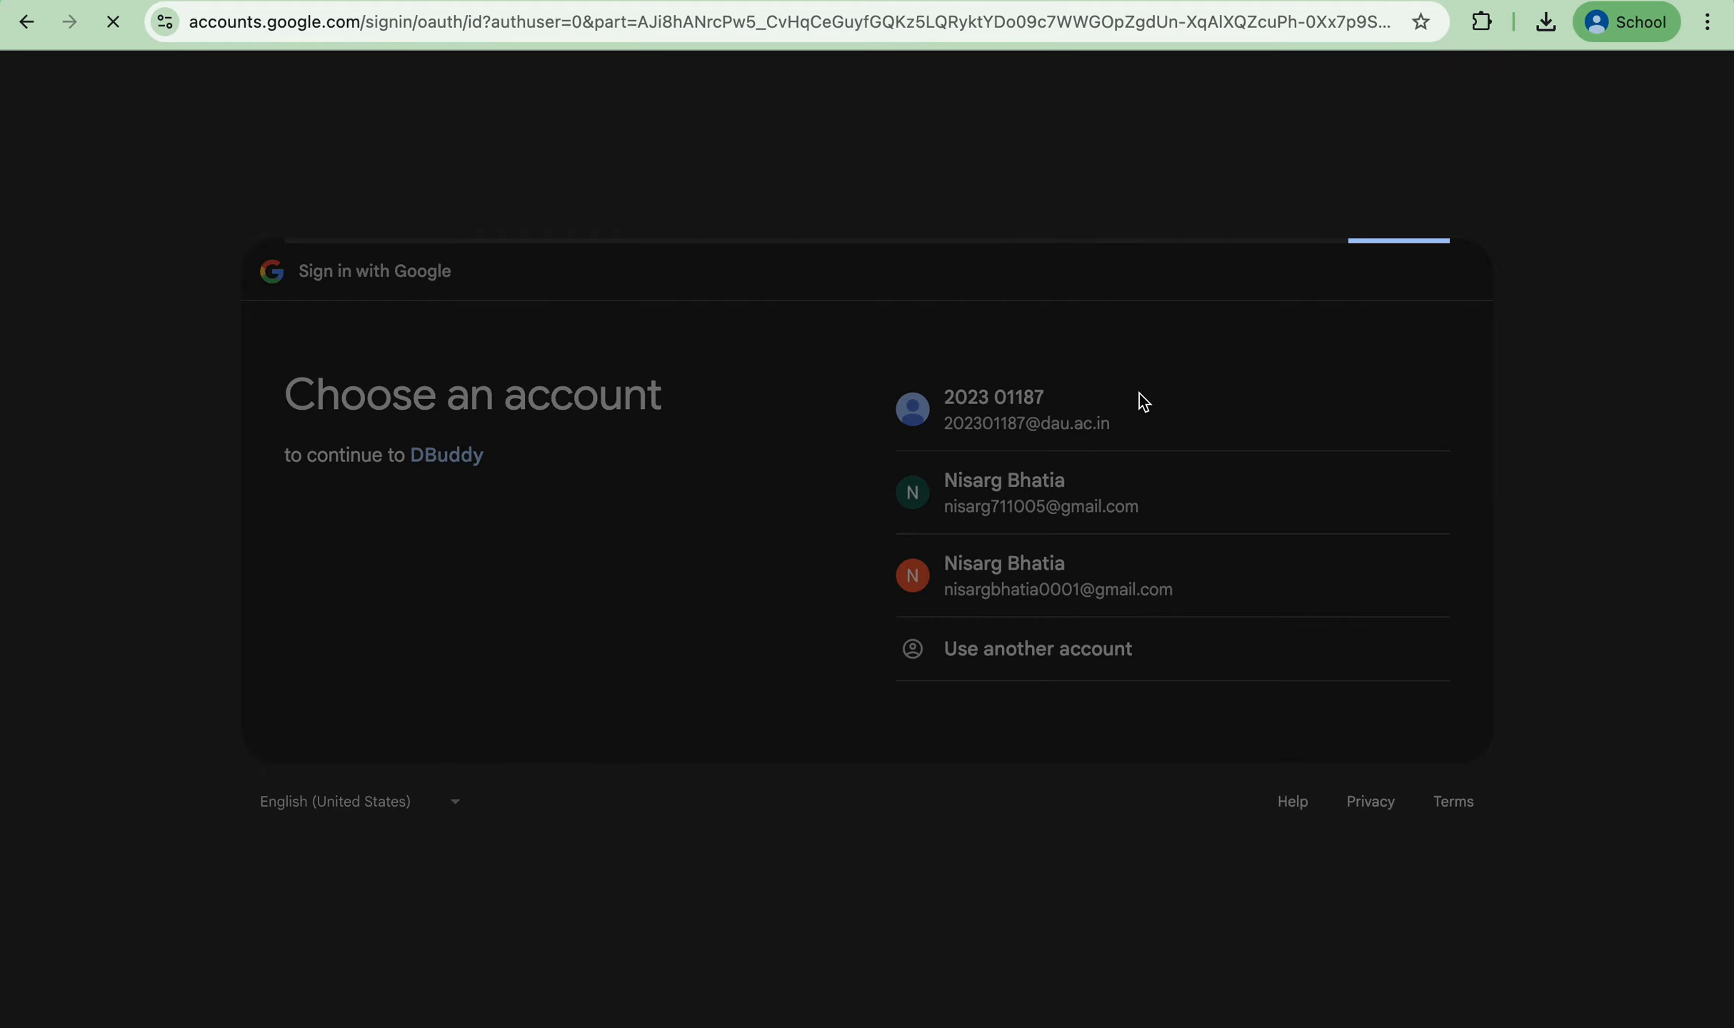
- Finish the Google sign-in and create a project described as "I want to create a project for tv channels having for tables shows, tv_channels"
click(1318, 684)
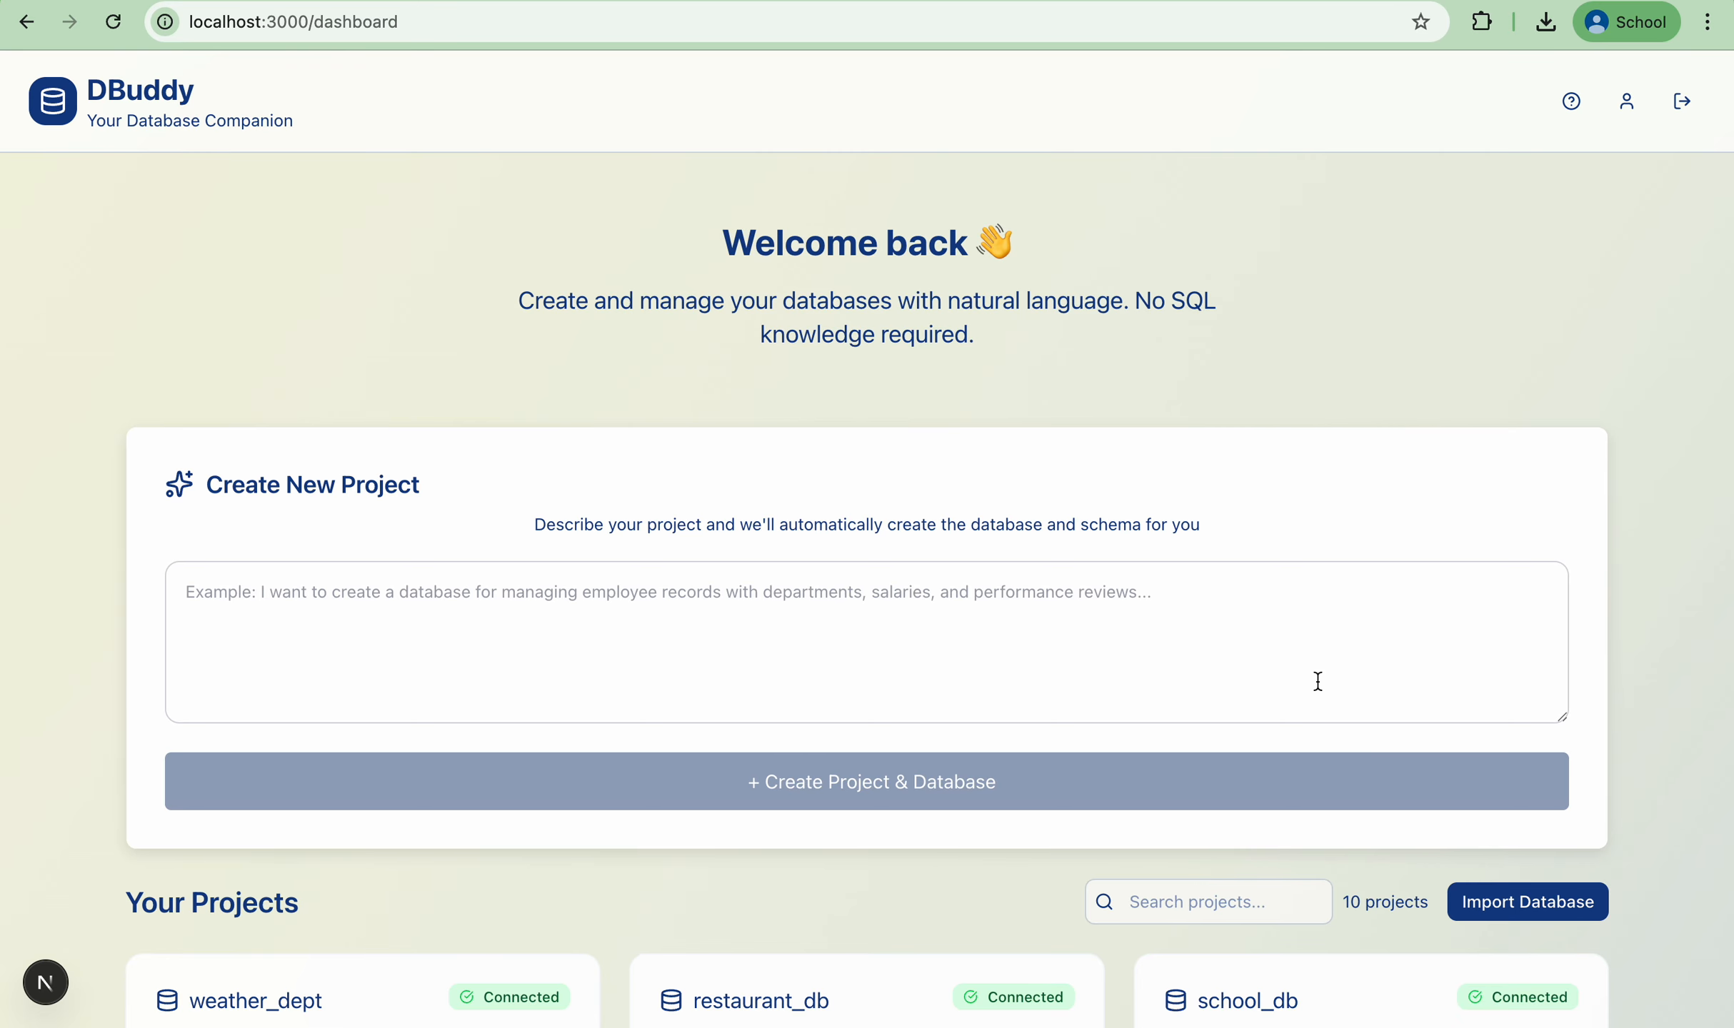
scroll(1317, 682, down, 3)
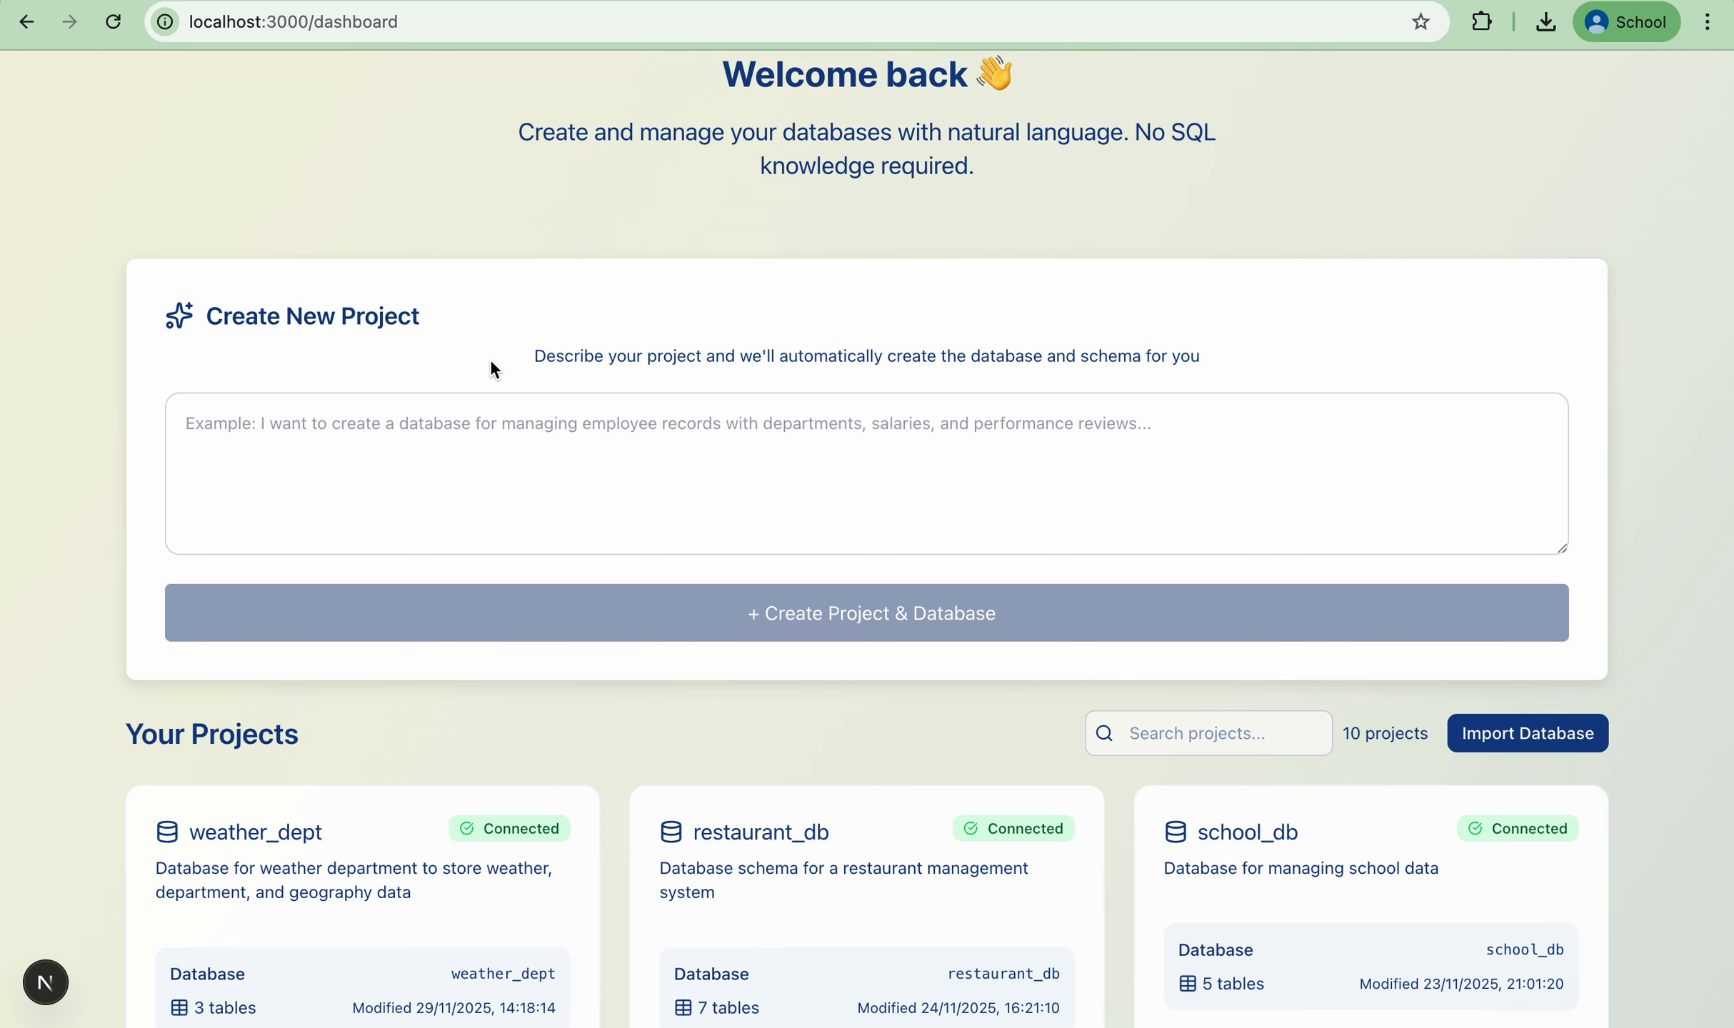
click(529, 426)
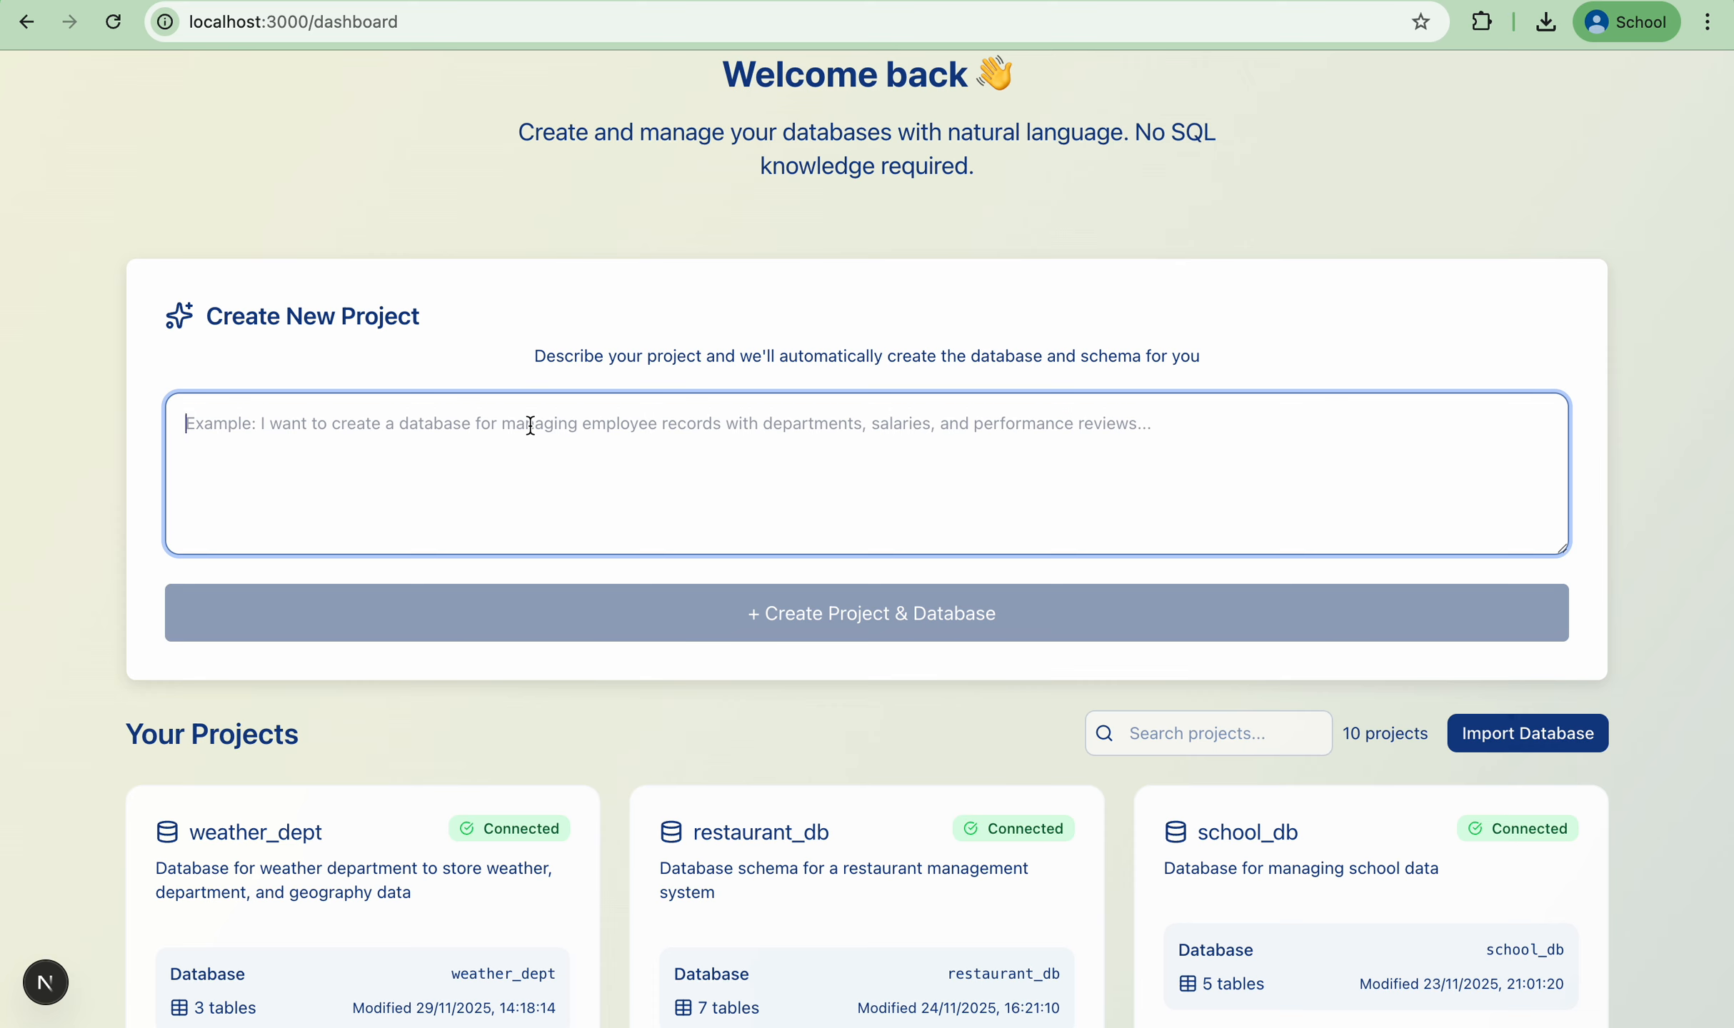
text(I want to create)
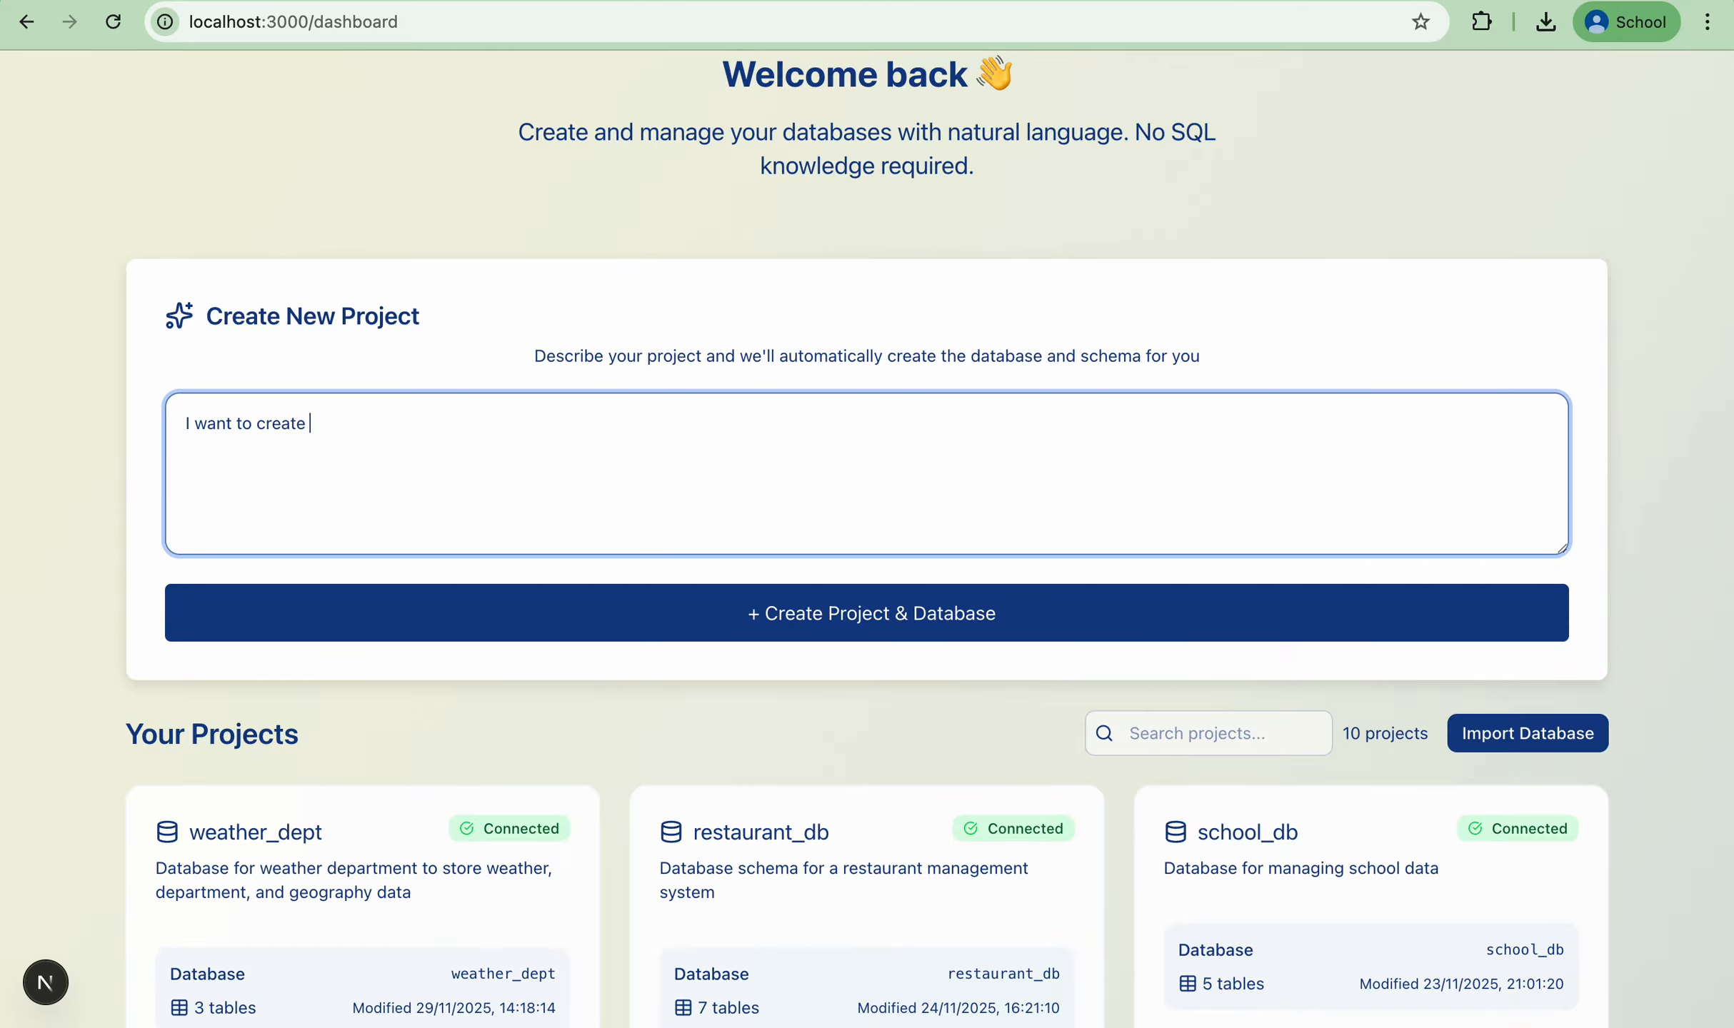
text( a project on)
key(BackSpace)
key(BackSpace)
key(BackSpace)
text(for tv channels )
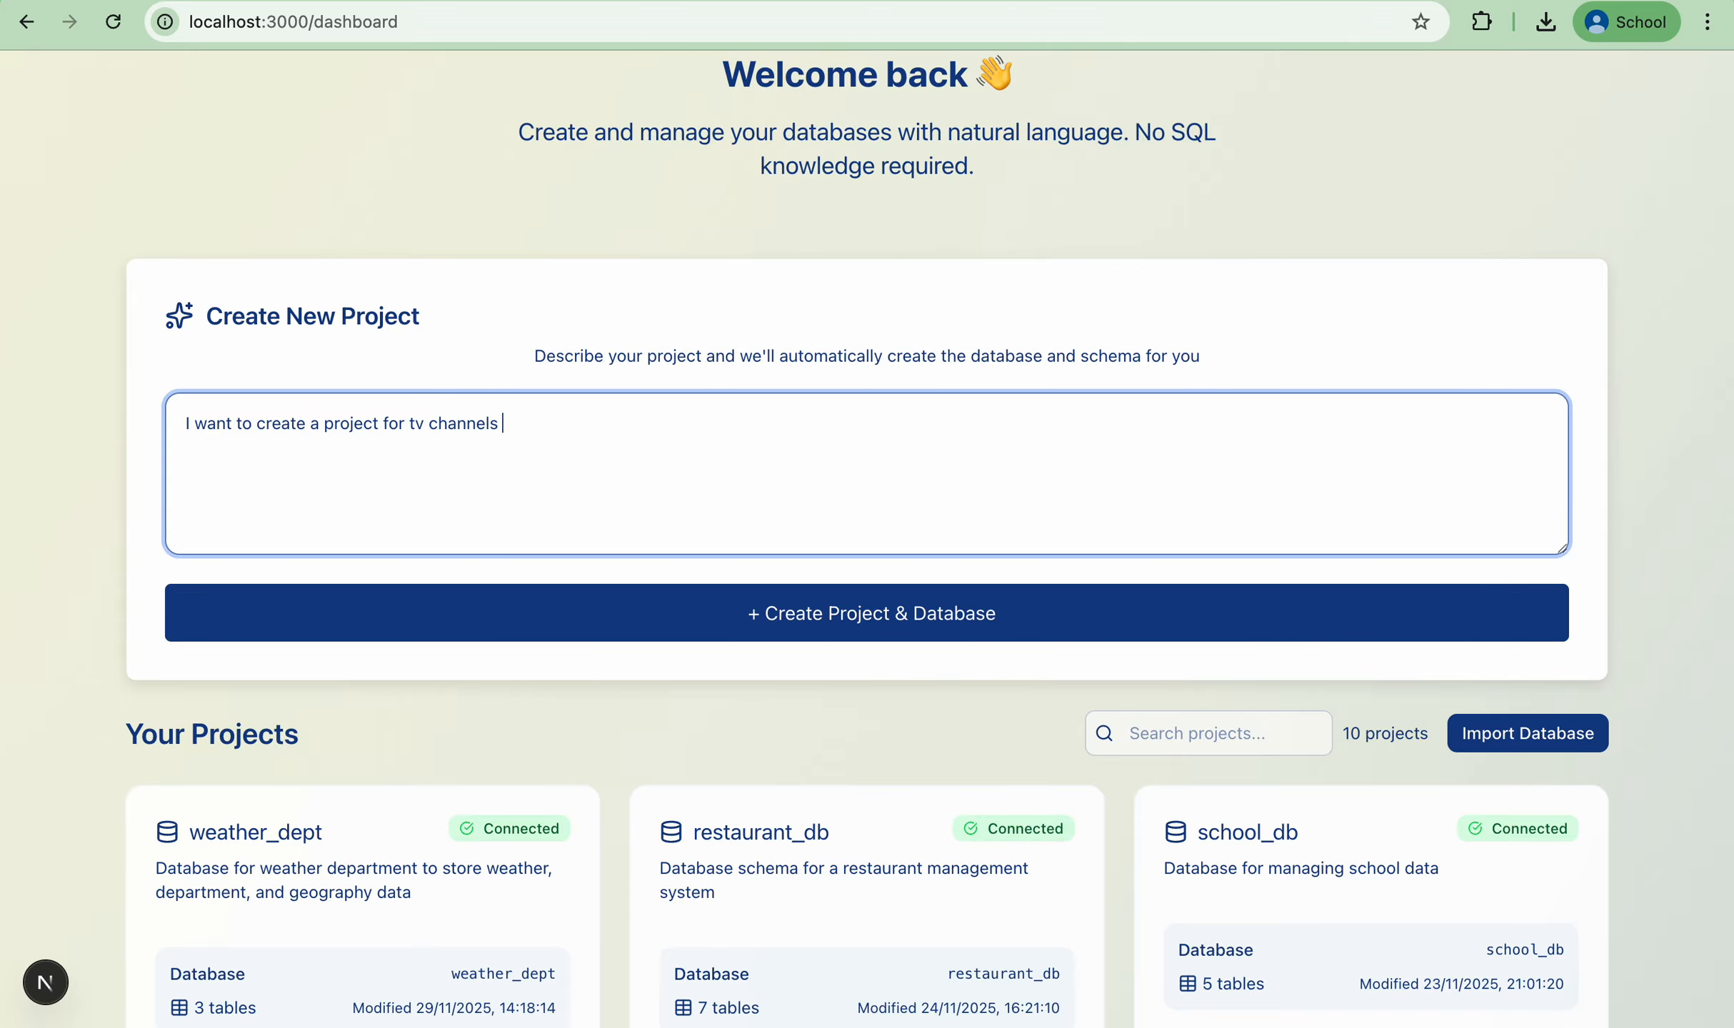
text(having for tables shows, tv_chann)
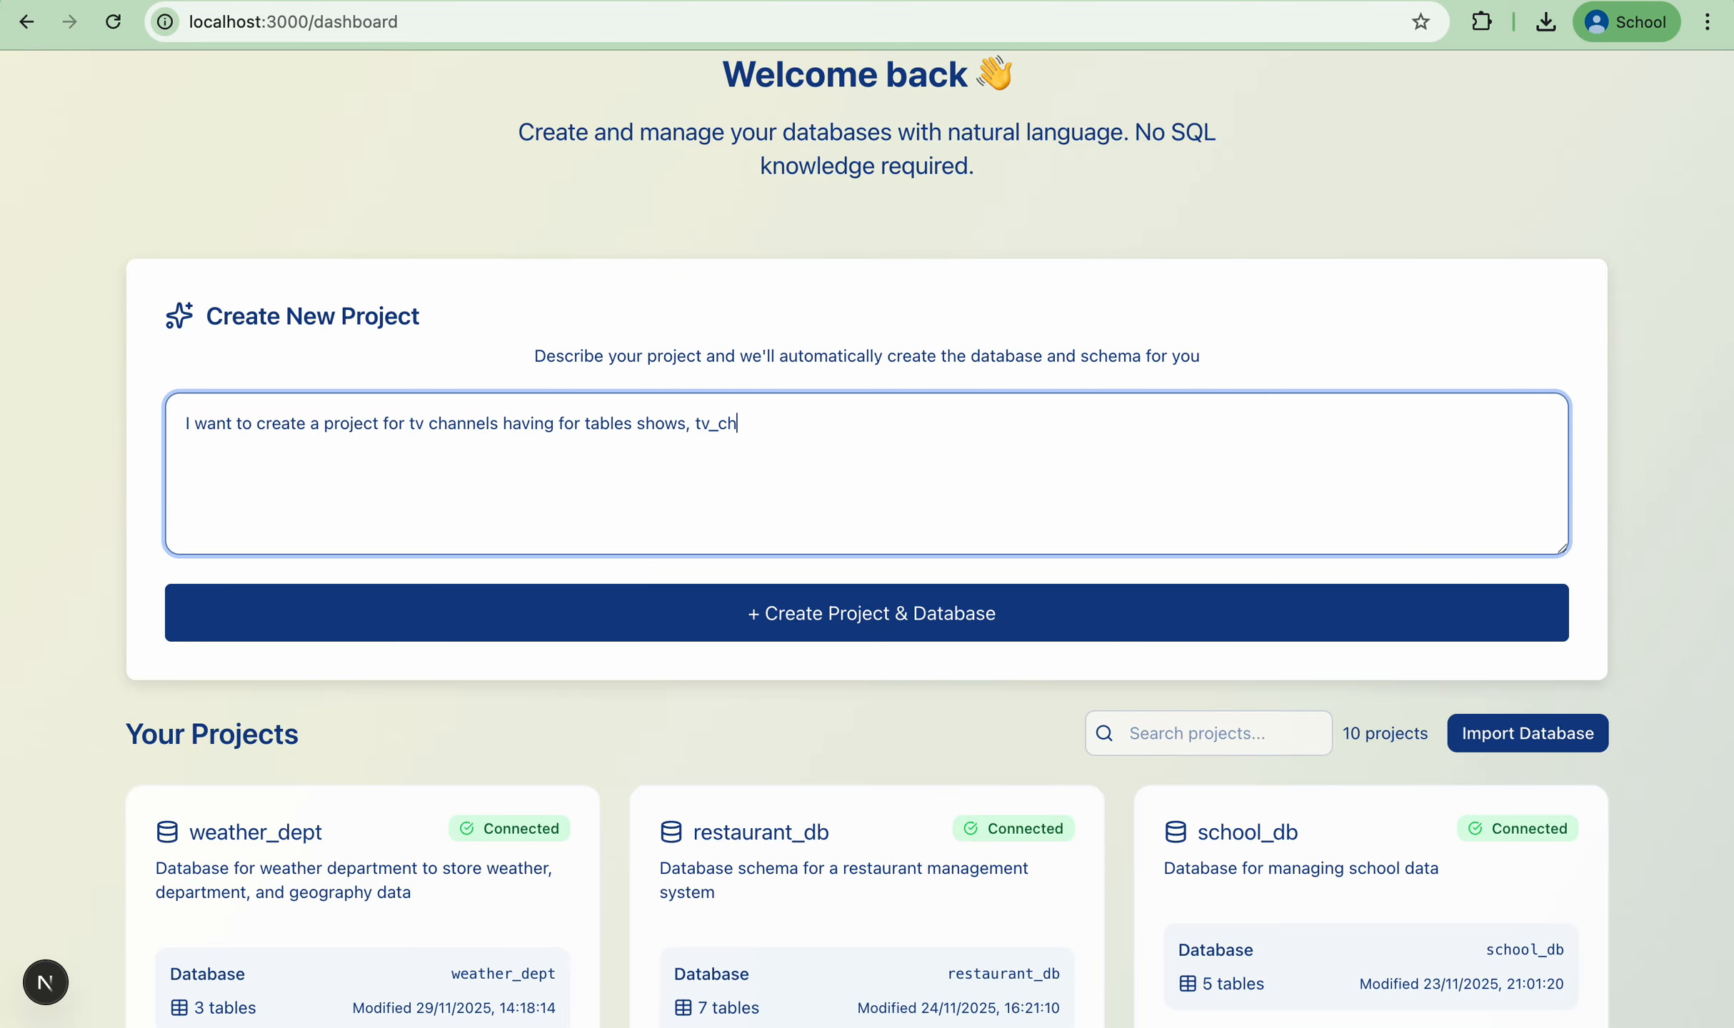
text(els a)
key(BackSpace)
key(BackSpace)
click(670, 615)
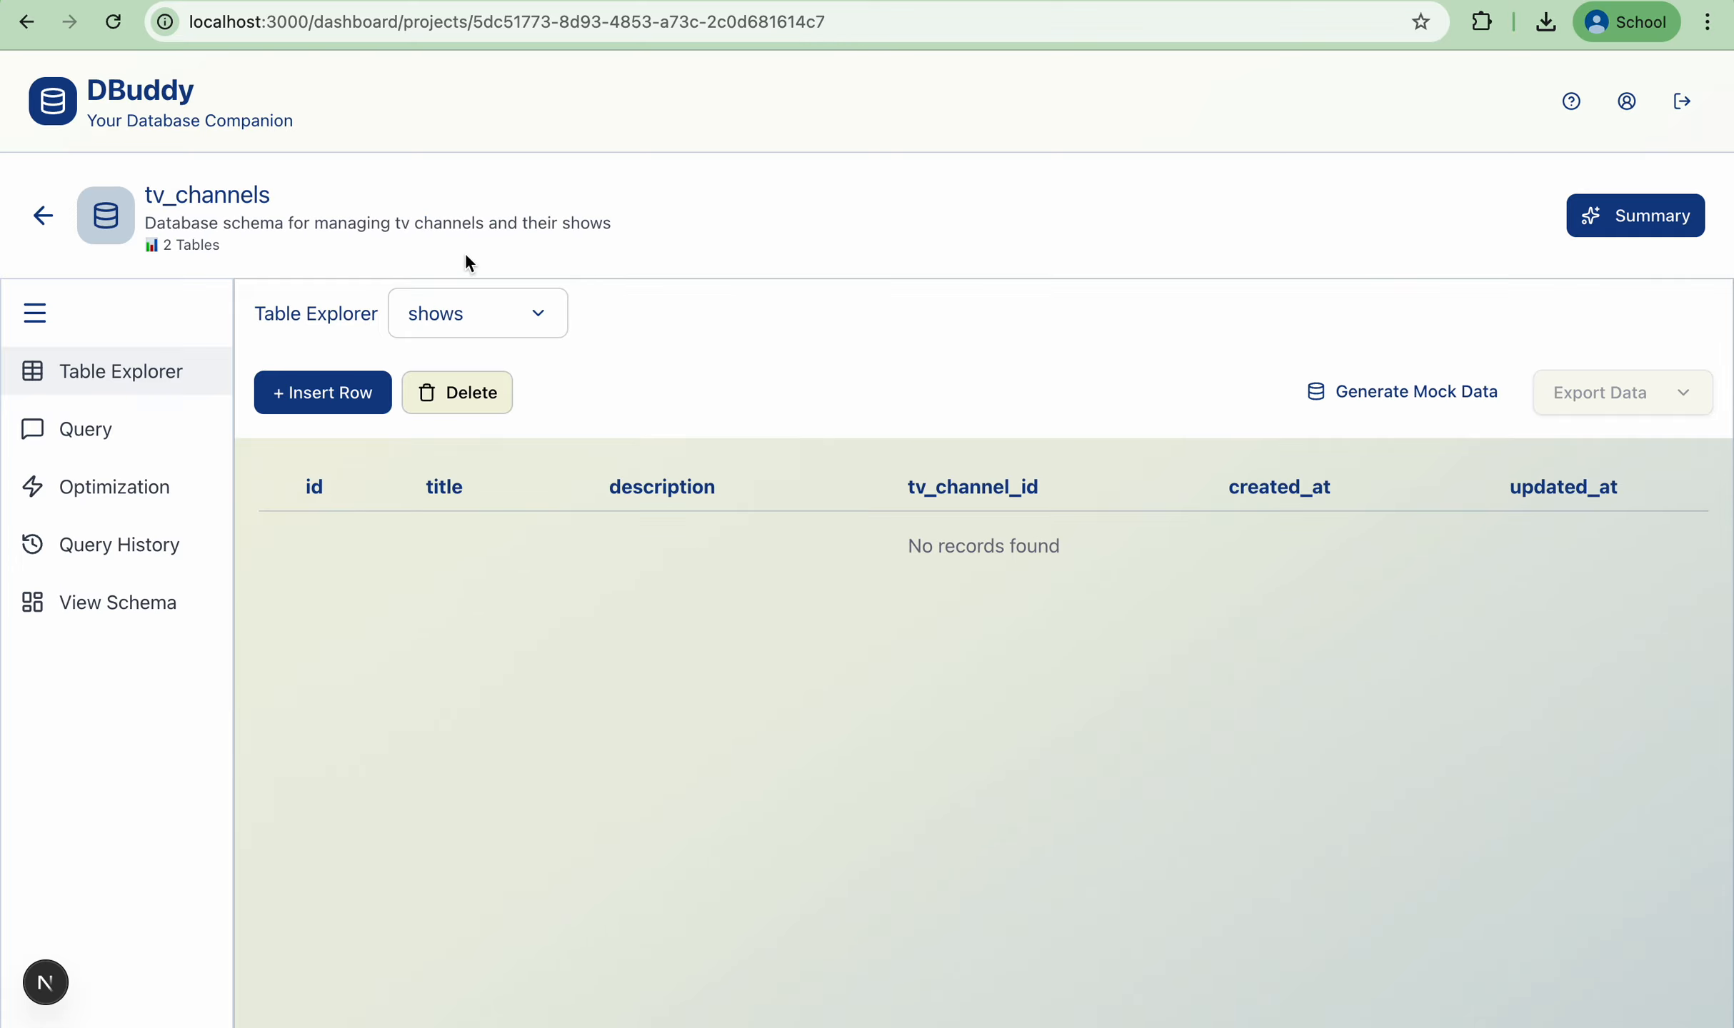
- Examine the columns of the shows table and the tv_channels table, including the row-insertion form for tv_channels
click(454, 312)
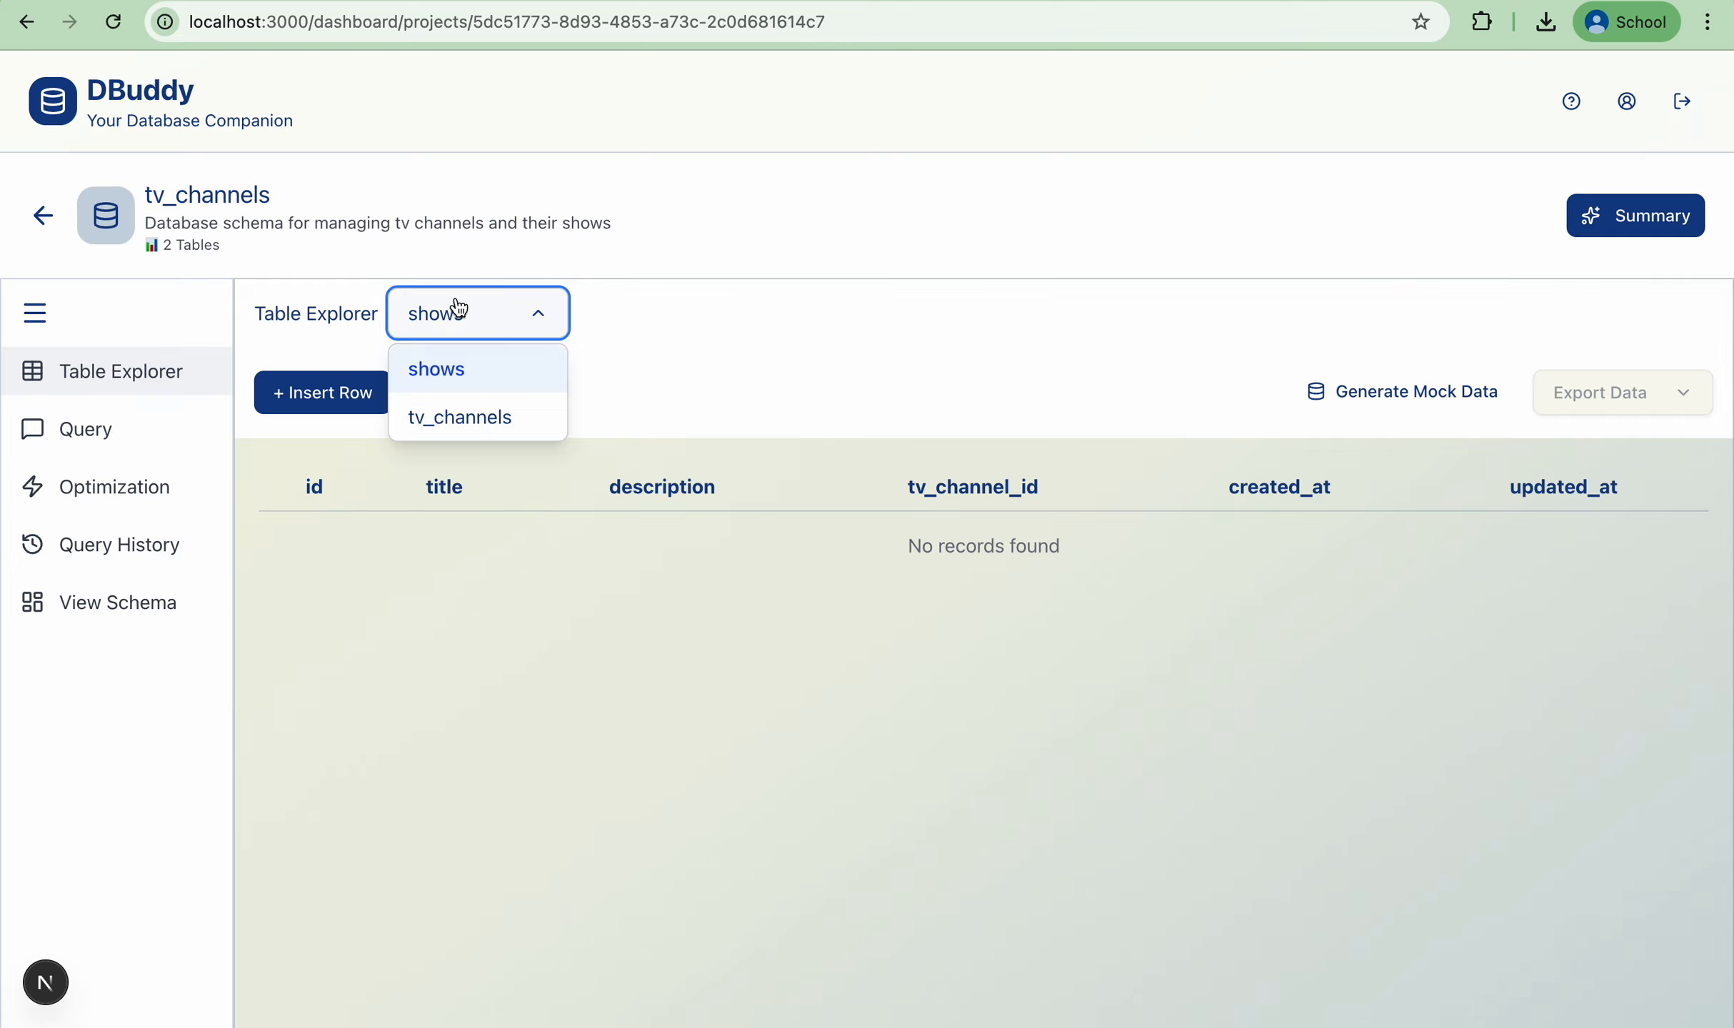
click(497, 524)
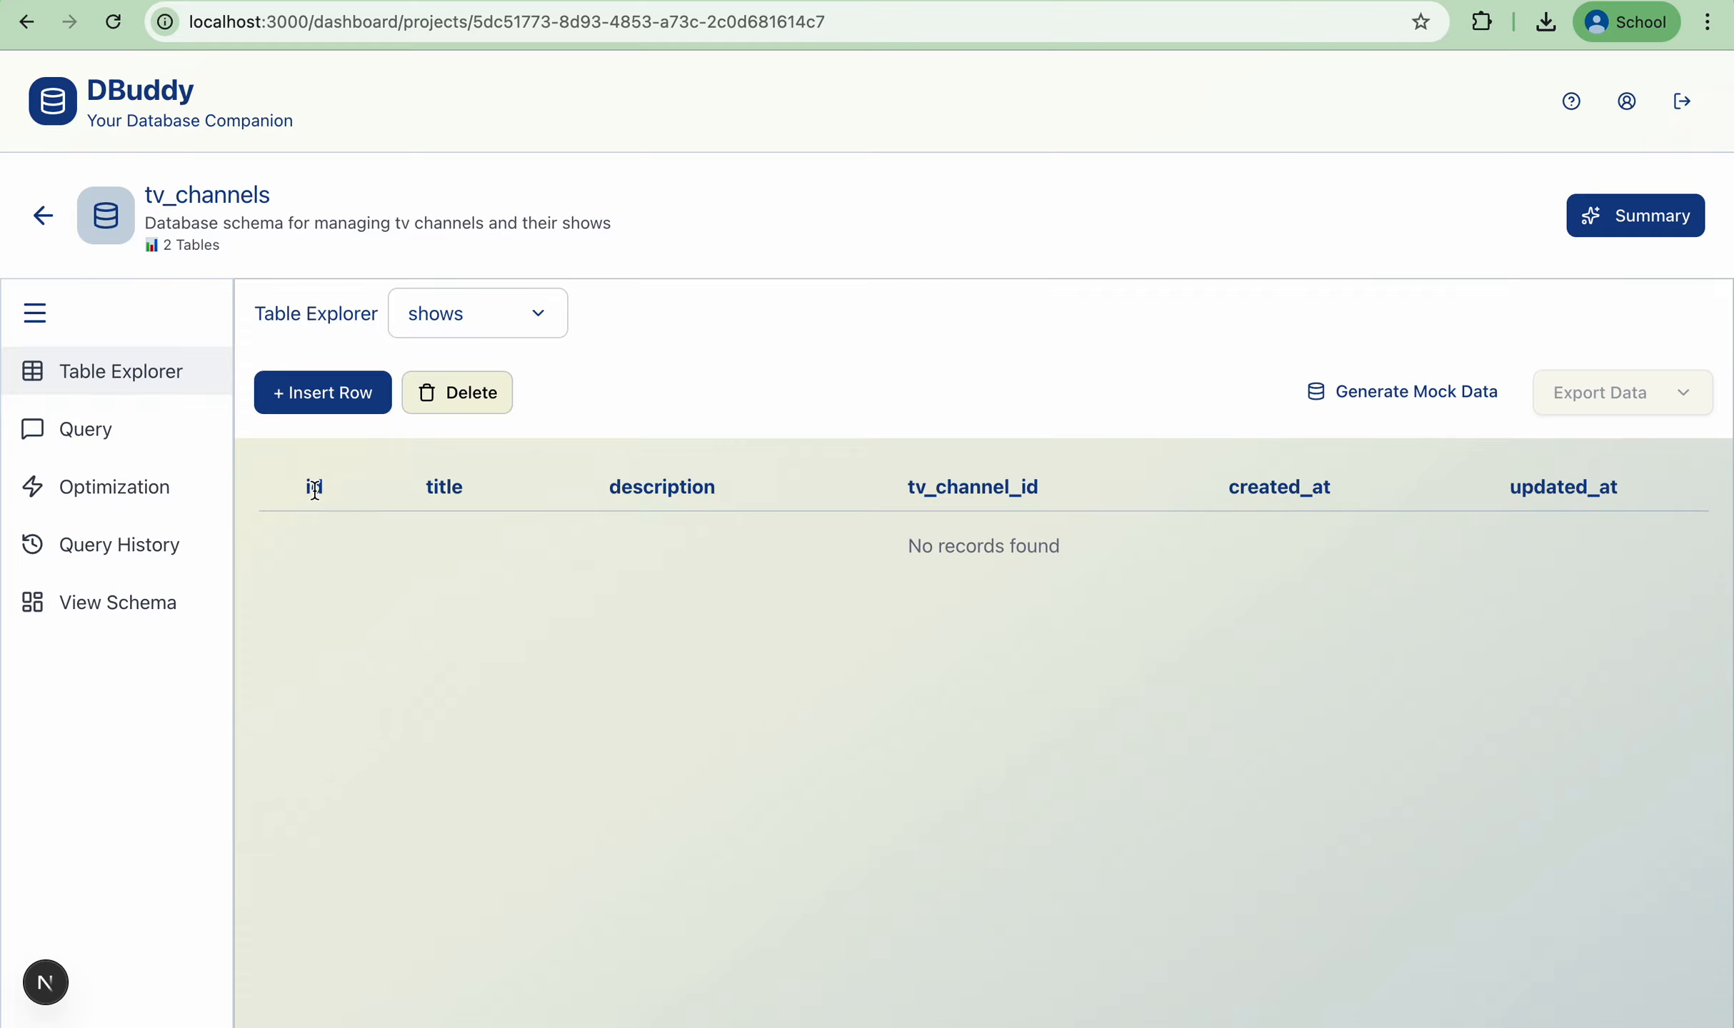
drag(312, 492, 1298, 526)
click(1288, 535)
click(543, 316)
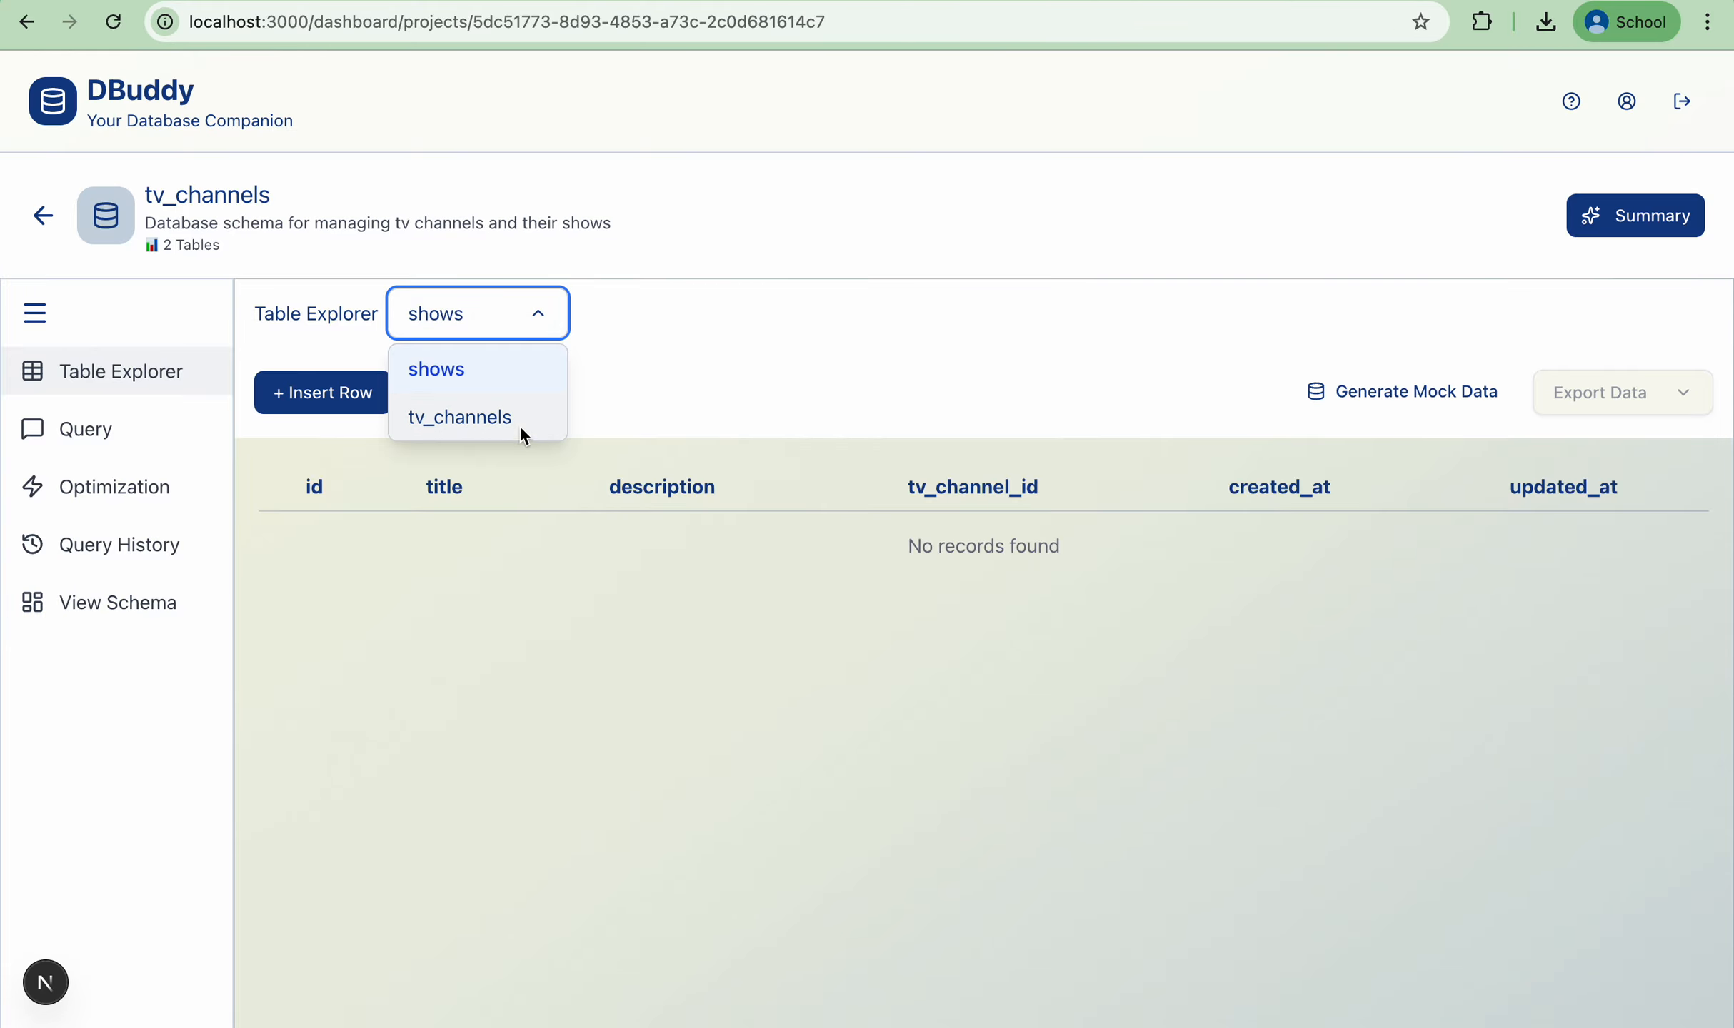
click(500, 419)
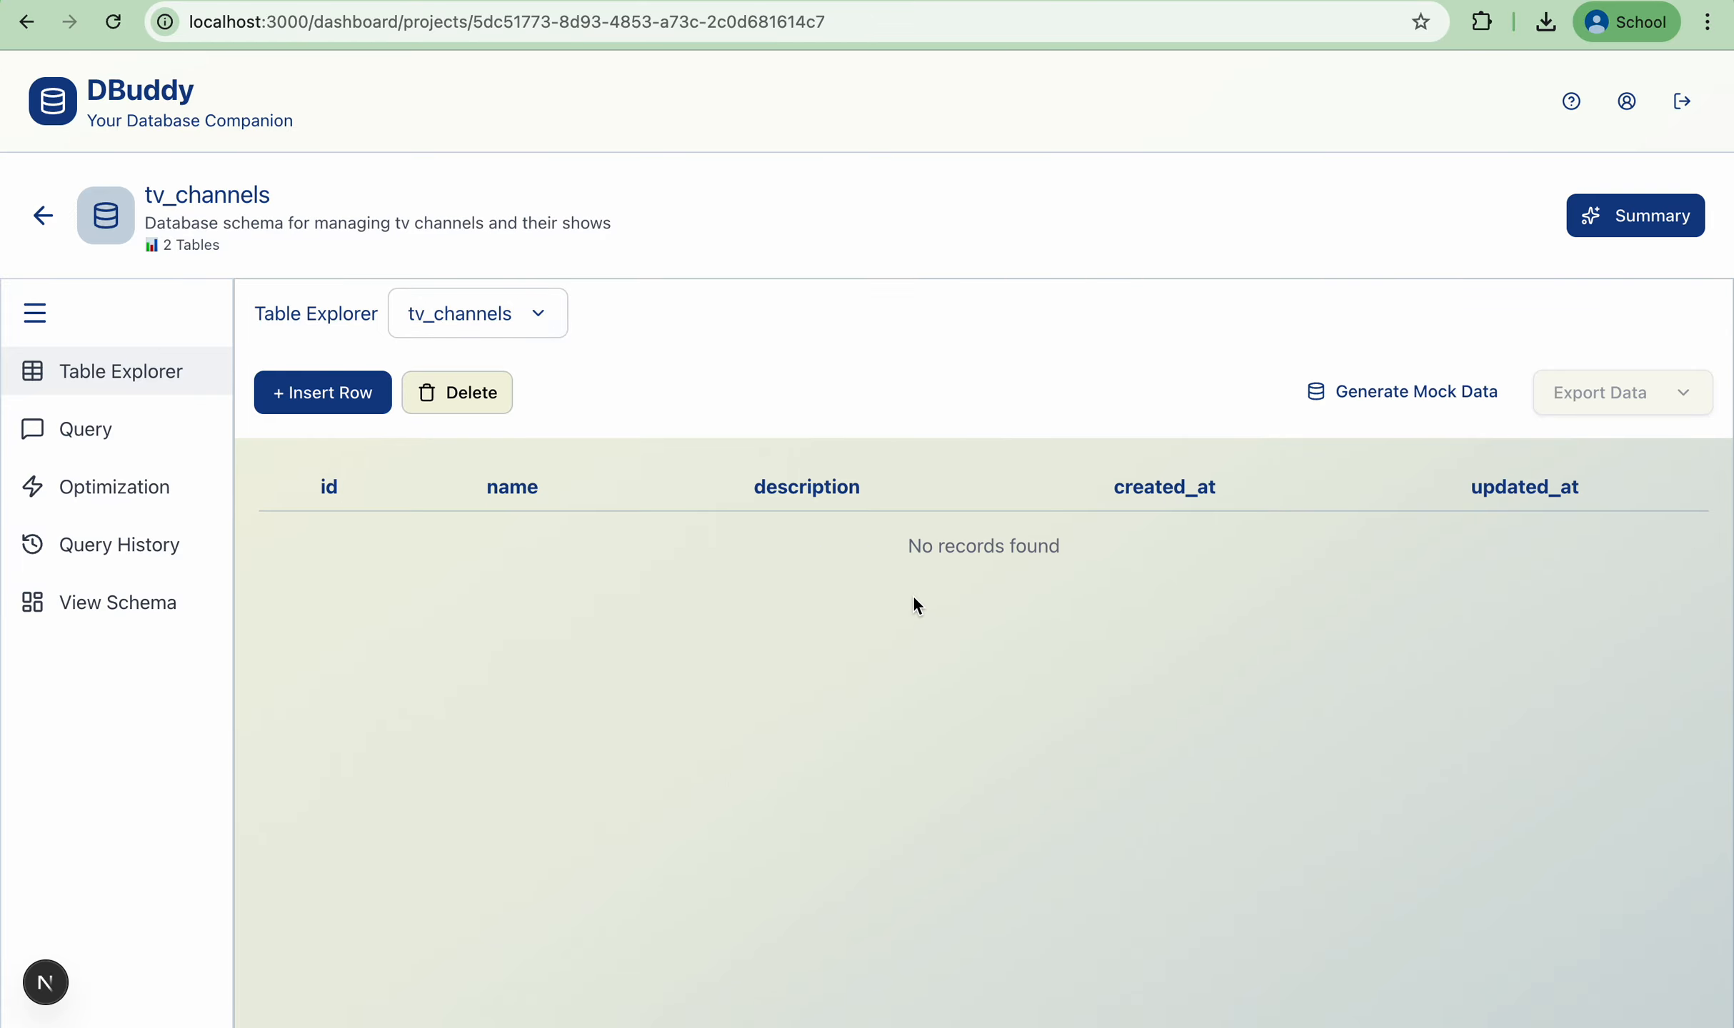
click(353, 398)
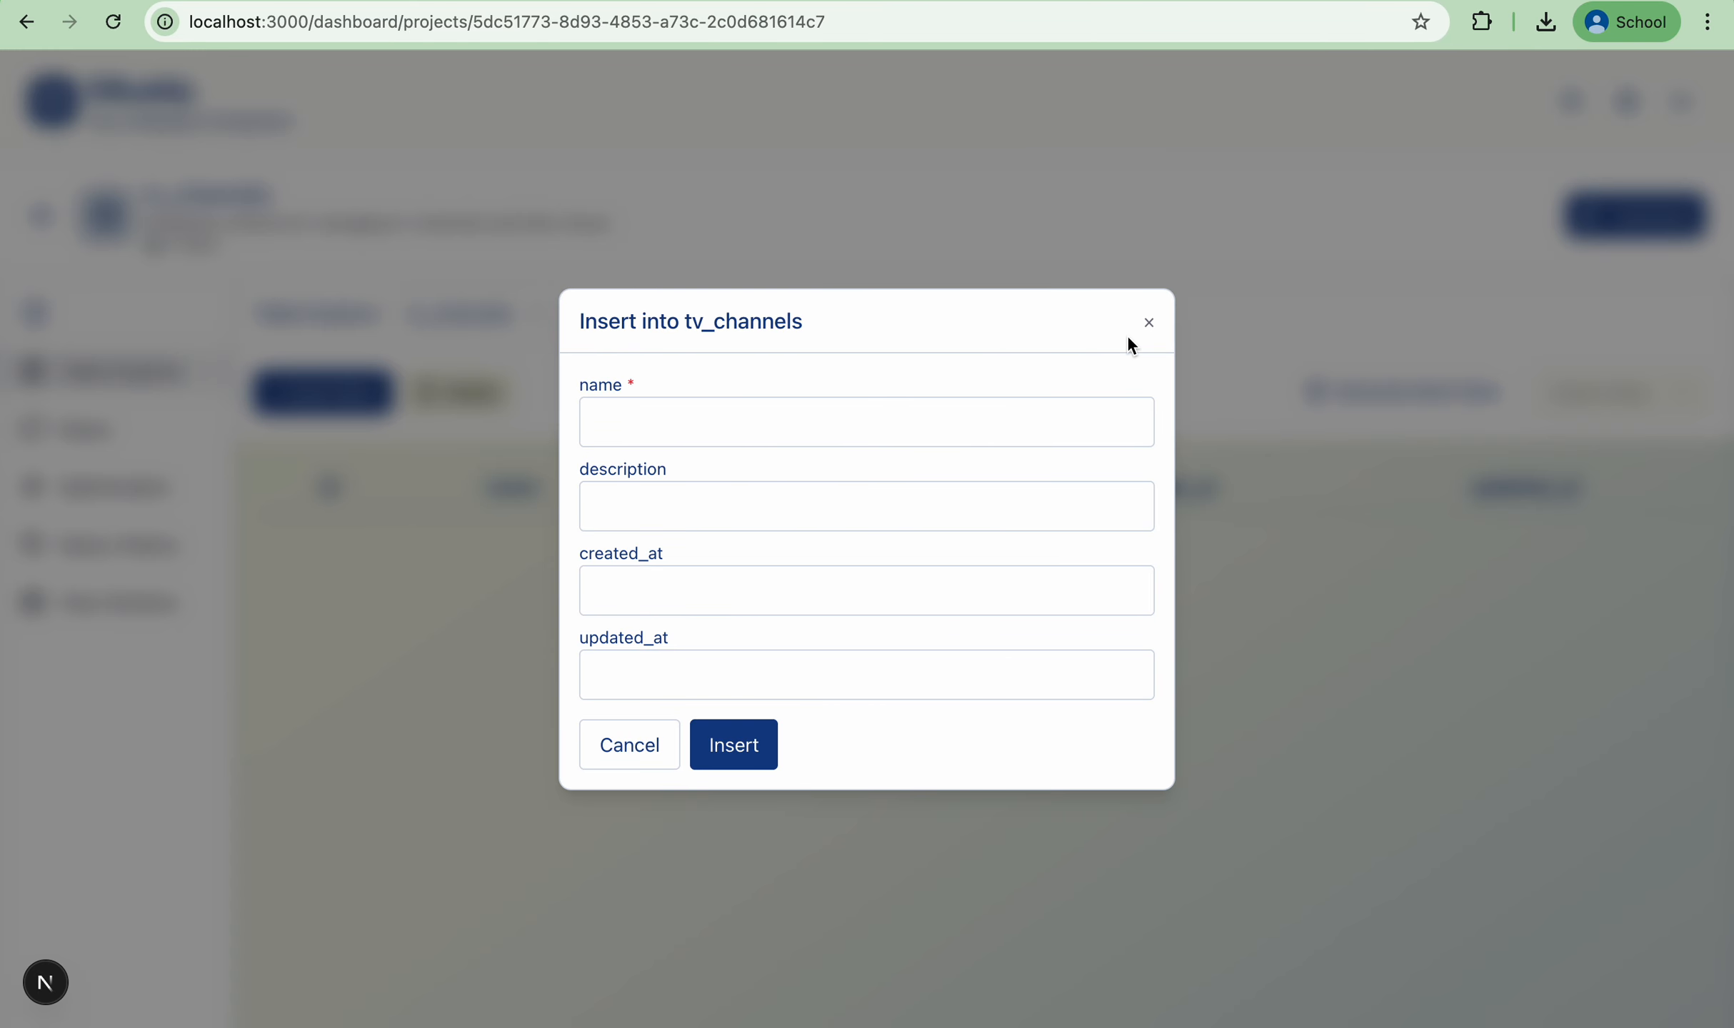
click(1148, 324)
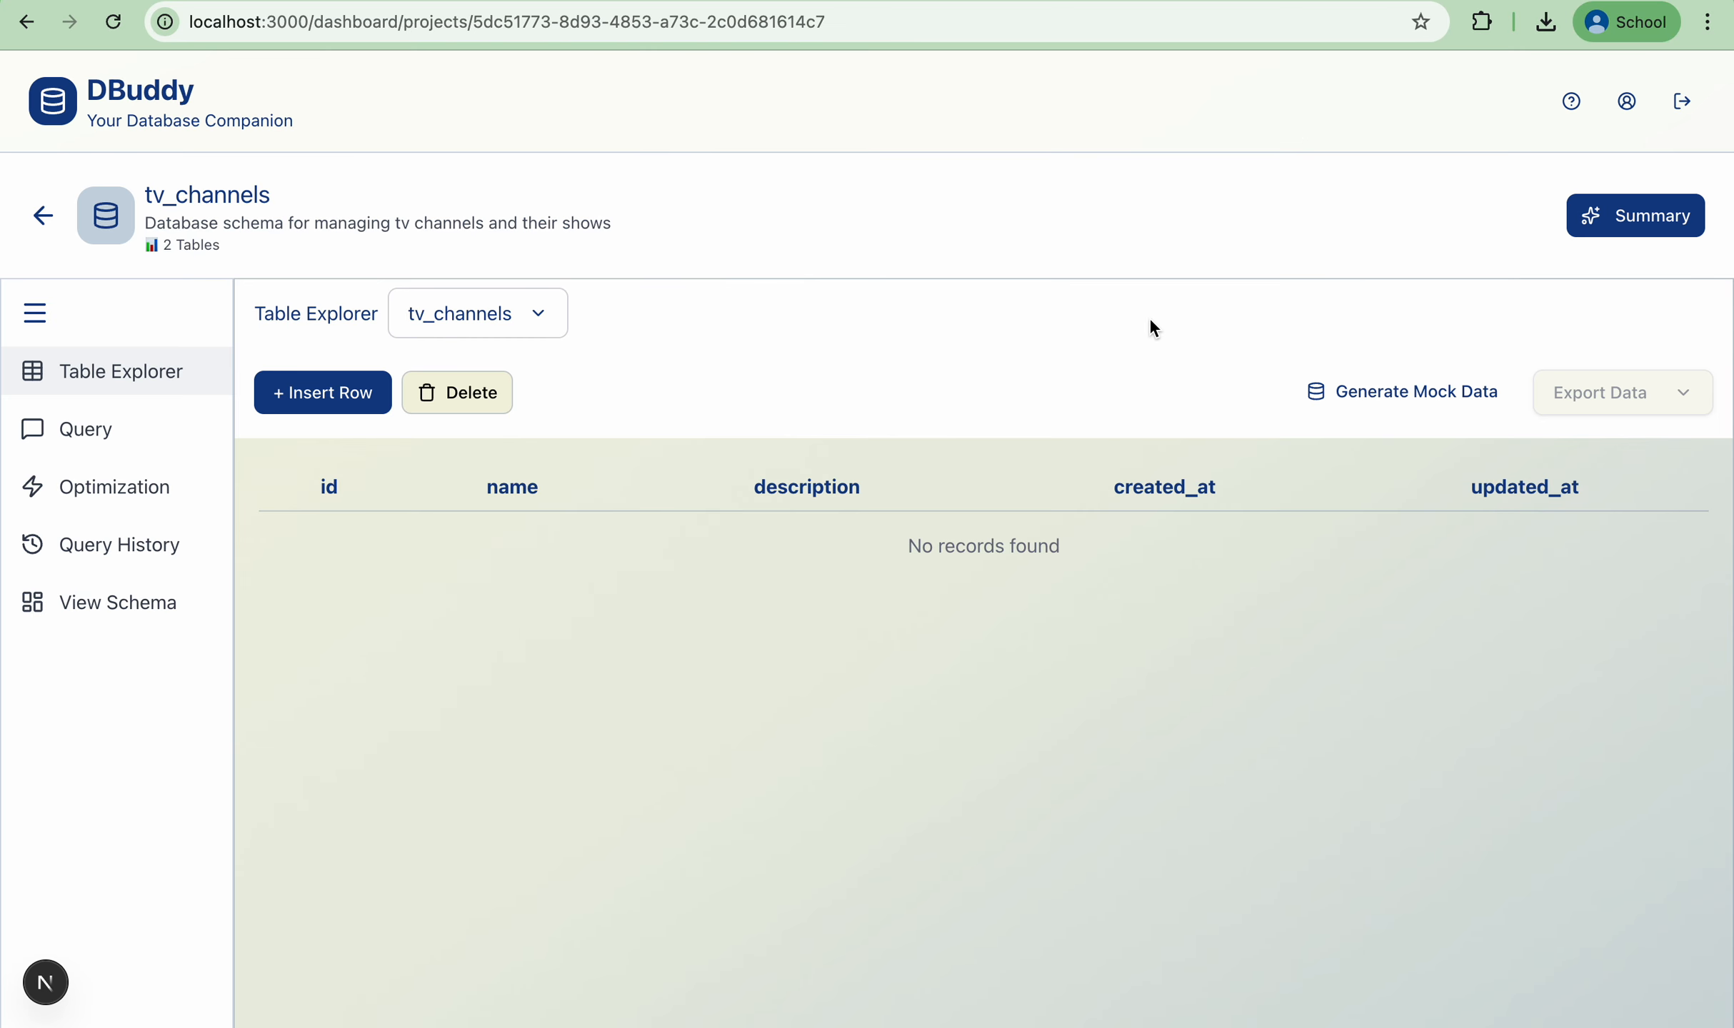
- Generate mock data with 10 records each for the shows and tv_channels tables, and dismiss the generation summary
click(1378, 404)
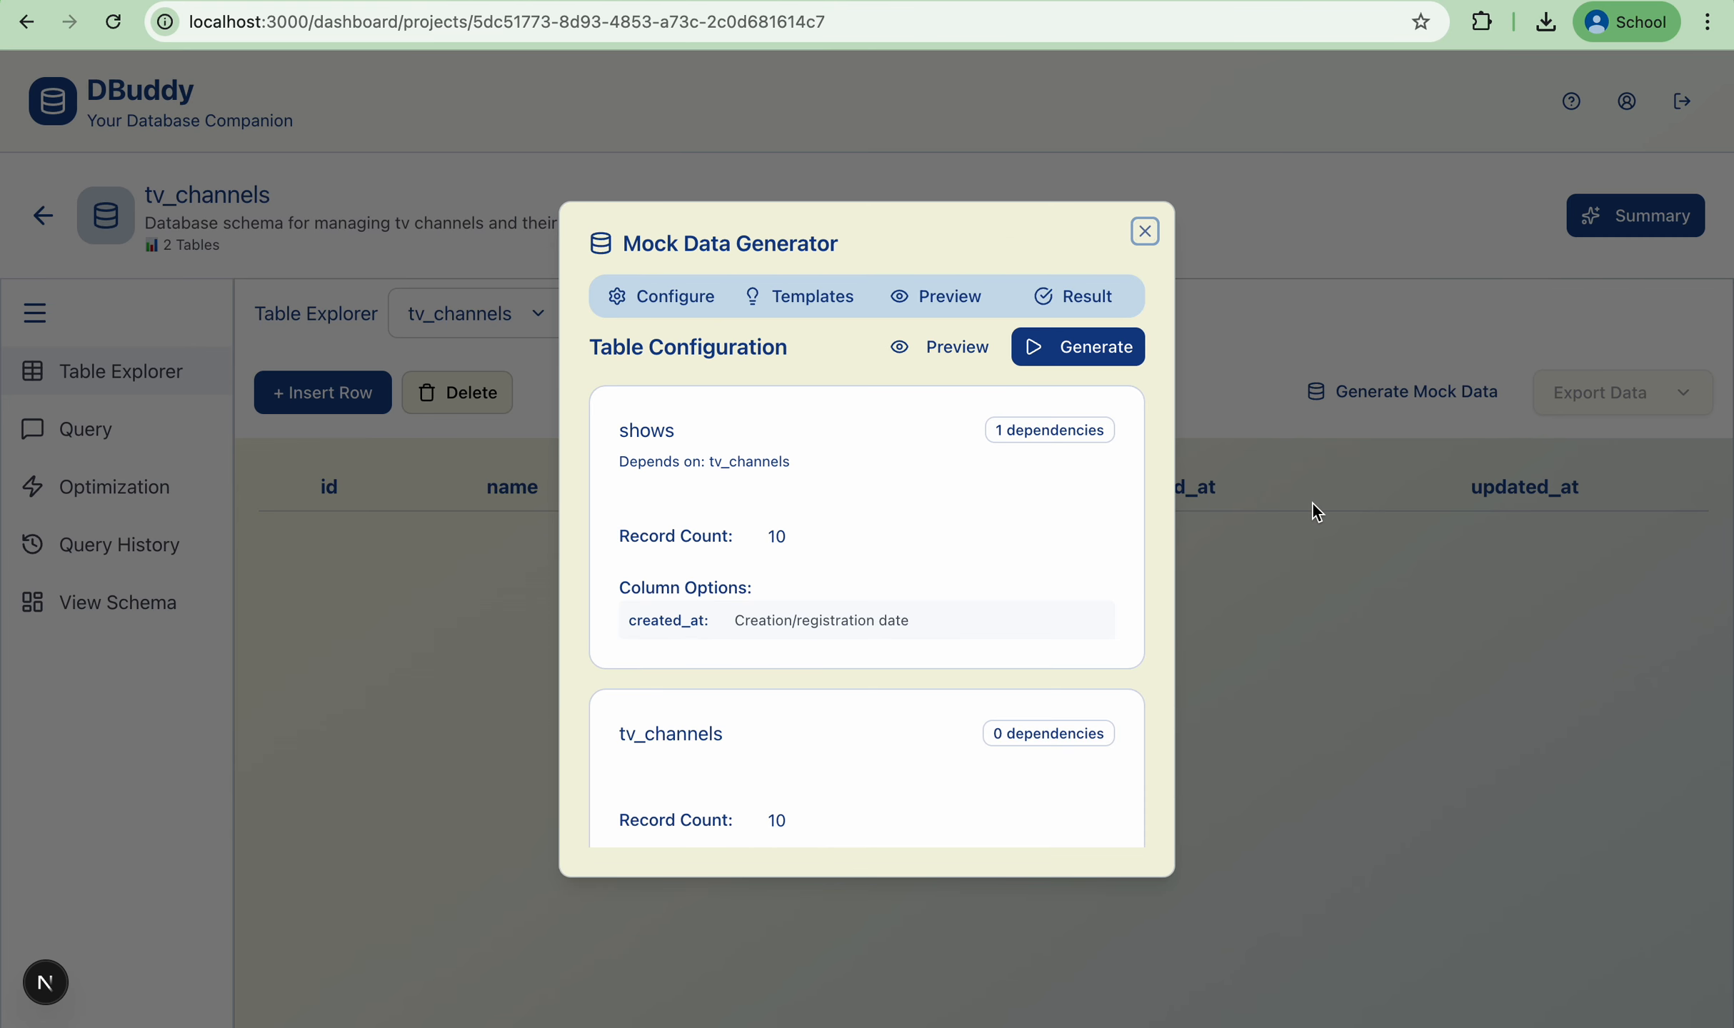
scroll(978, 524, down, 2)
scroll(978, 524, up, 2)
scroll(978, 524, down, 2)
scroll(980, 534, up, 2)
scroll(972, 518, down, 2)
scroll(973, 553, up, 2)
click(1063, 341)
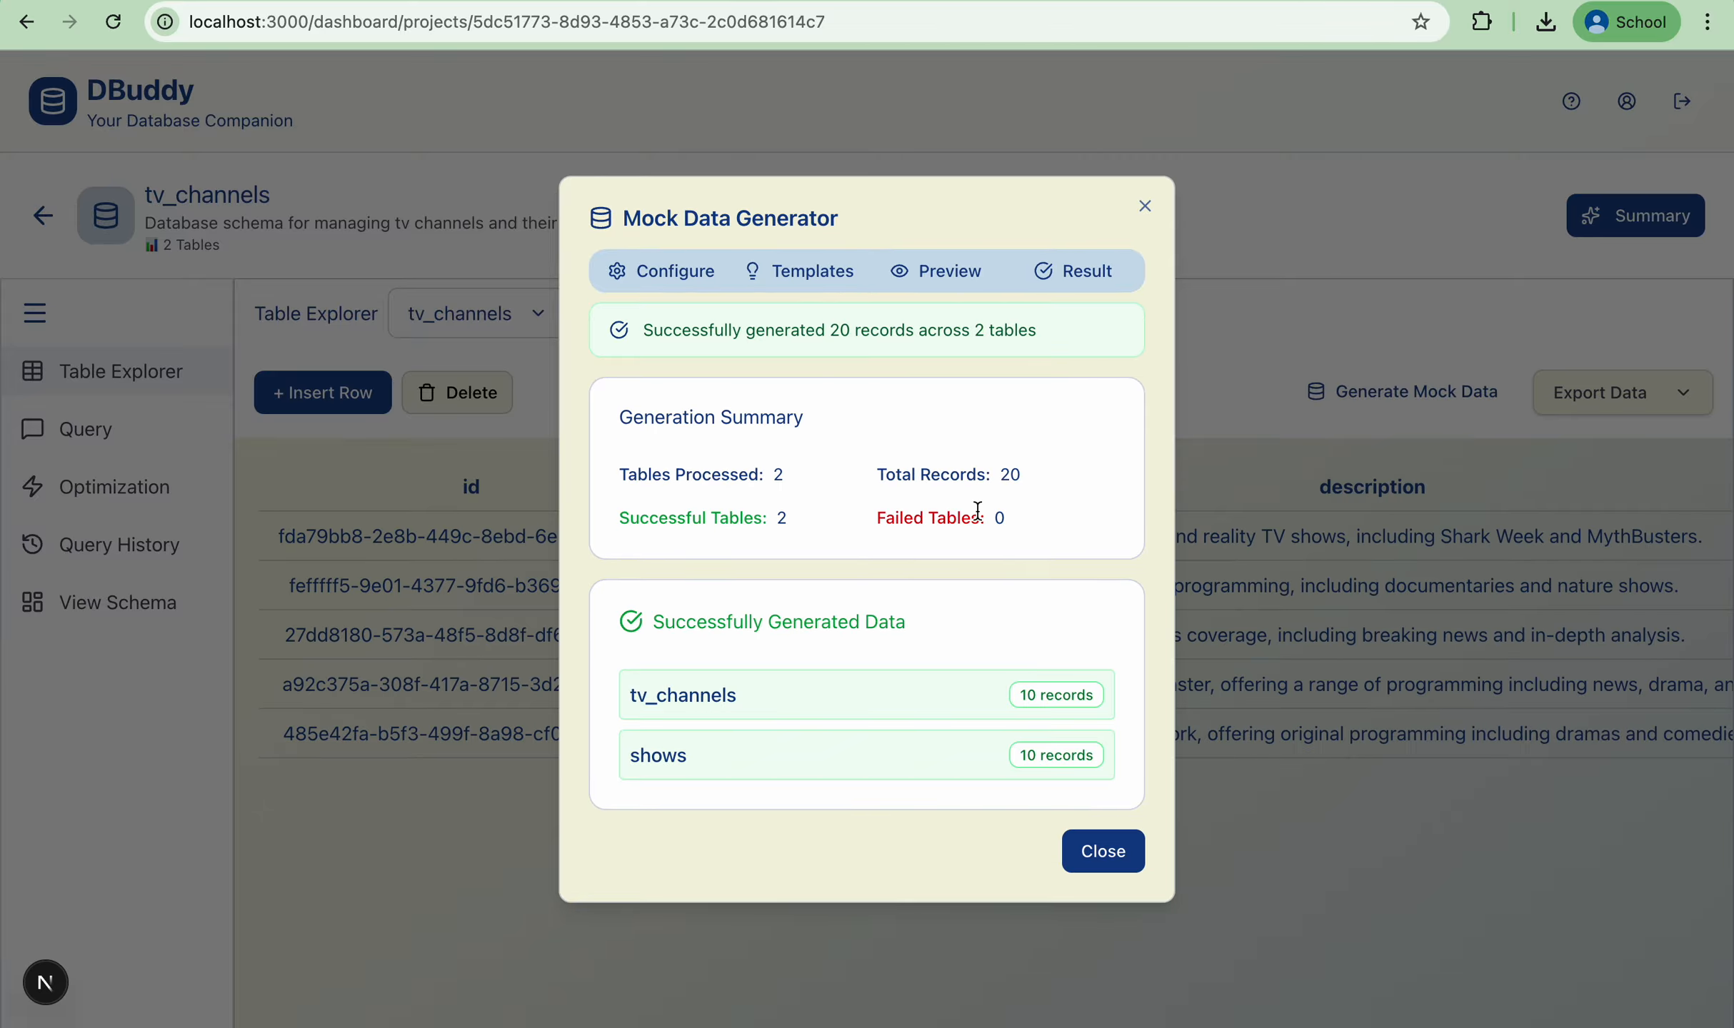
drag(786, 522, 596, 508)
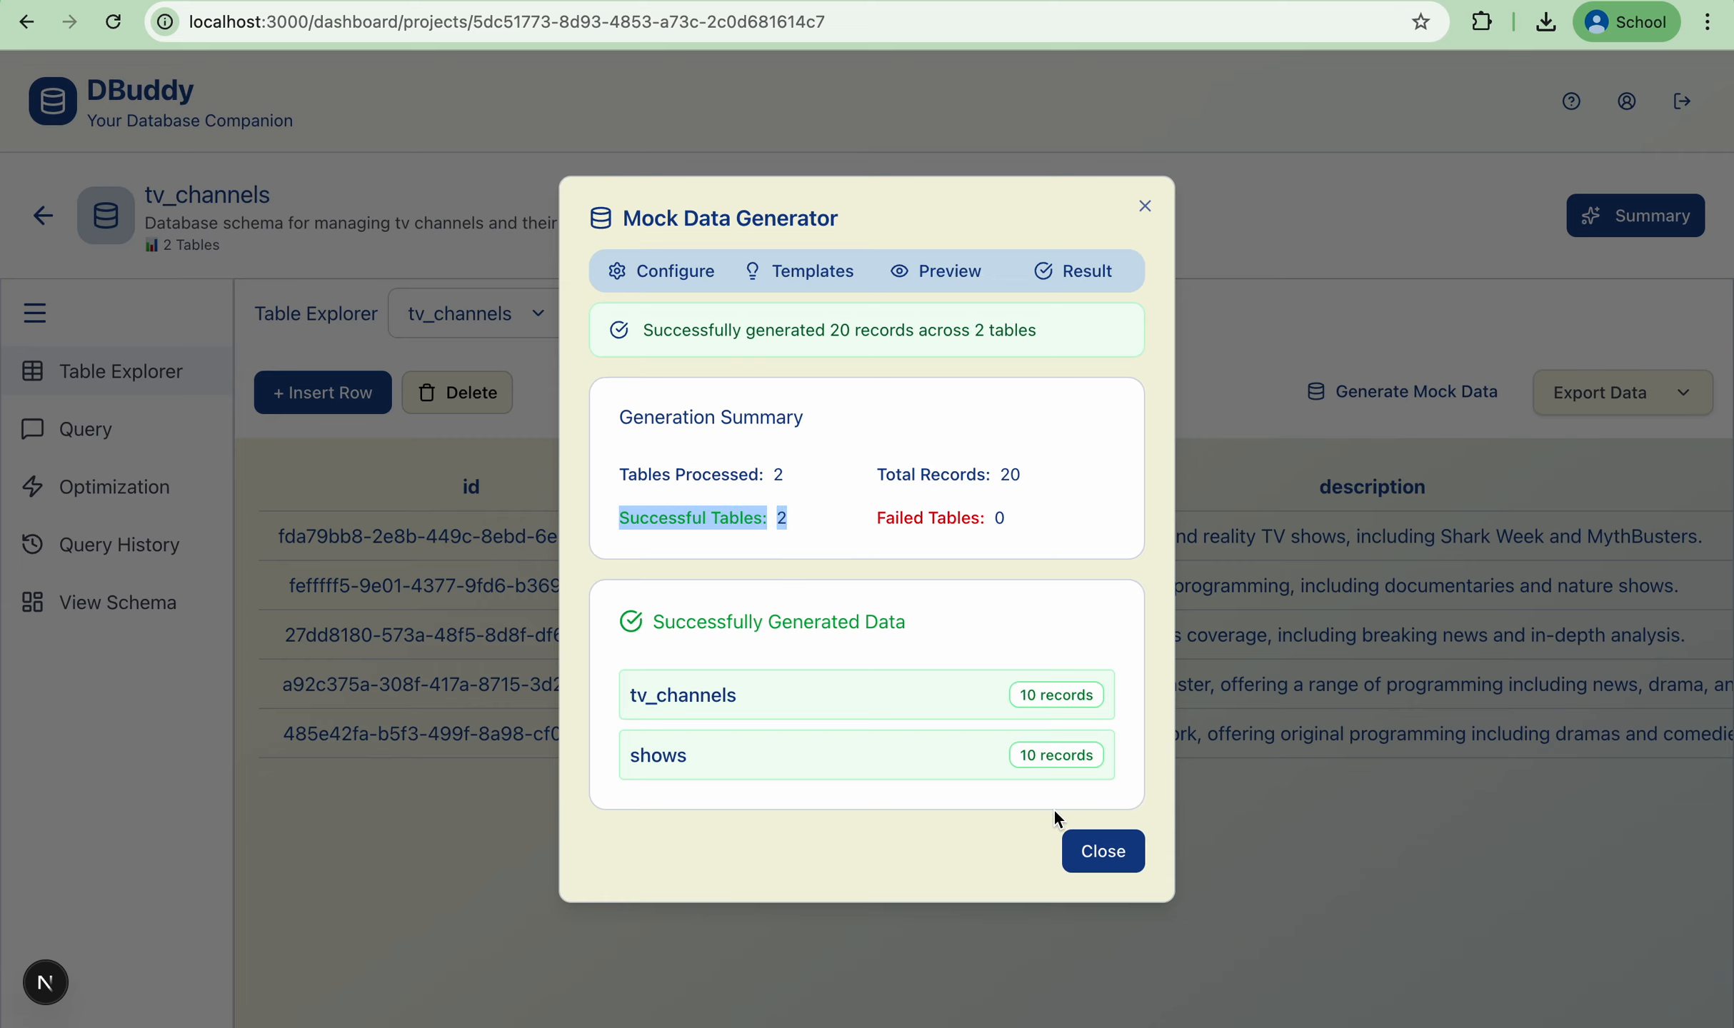
click(1144, 209)
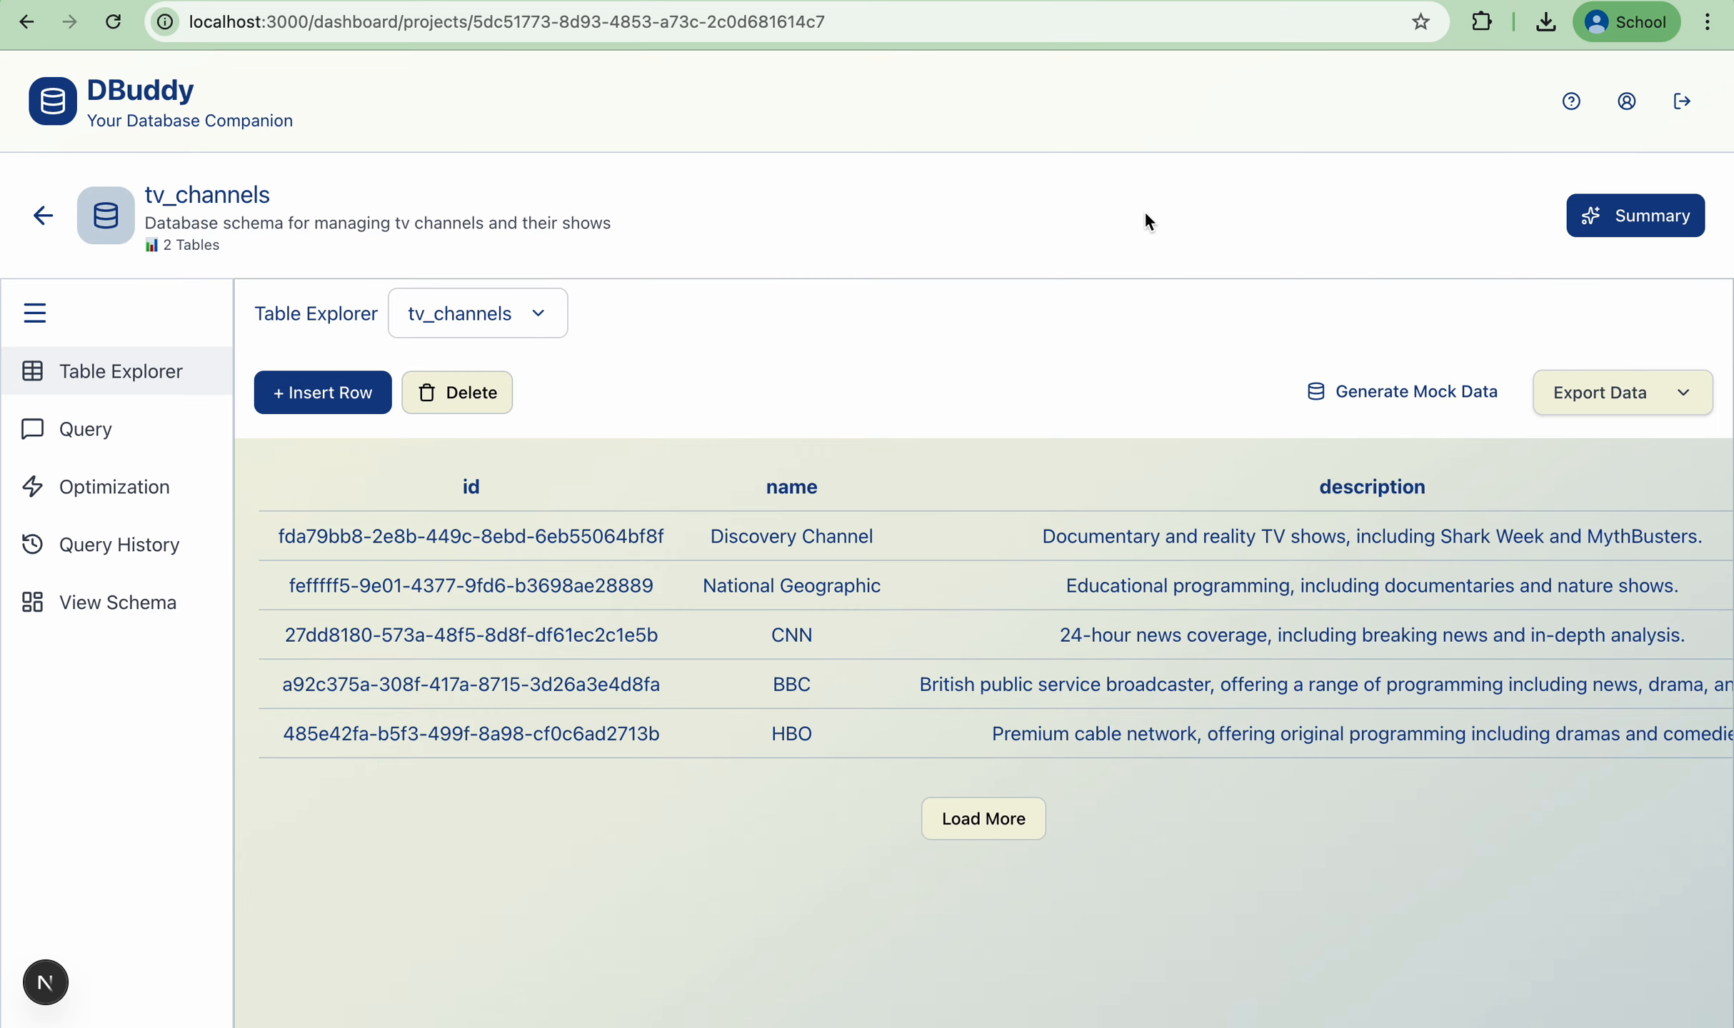
- Load the remaining tv_channels records and look through the whole table
click(1013, 816)
scroll(950, 746, down, 3)
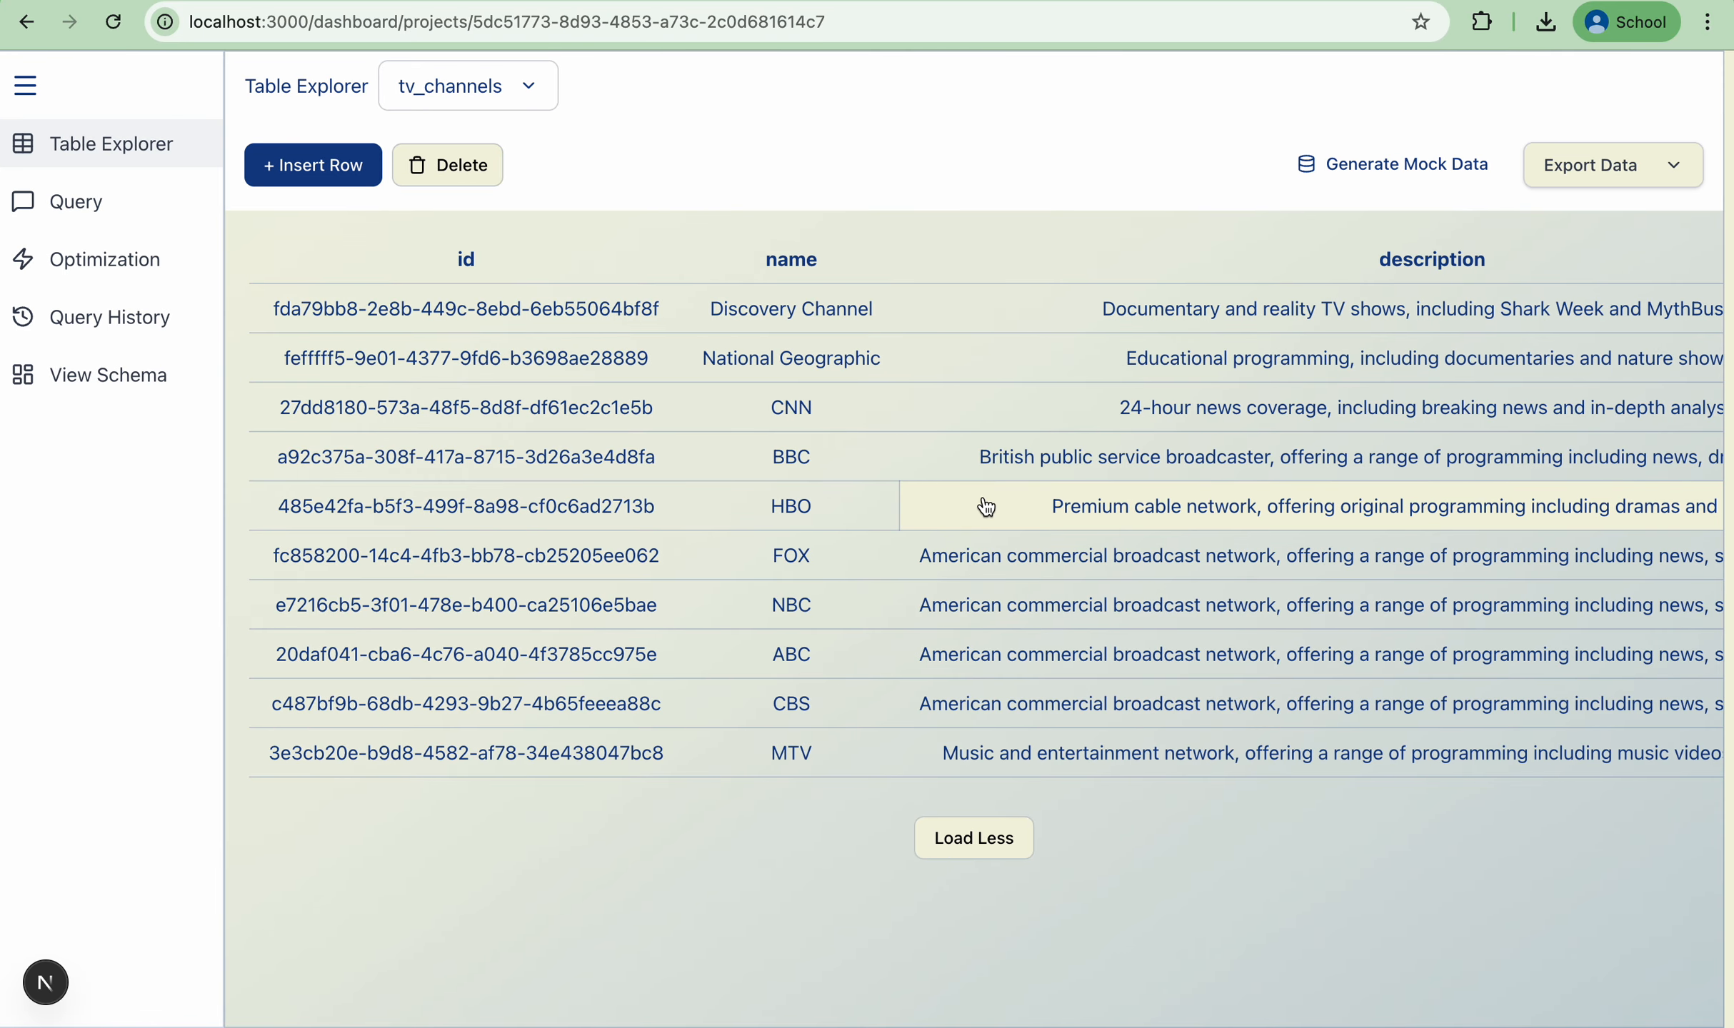
scroll(655, 271, up, 1)
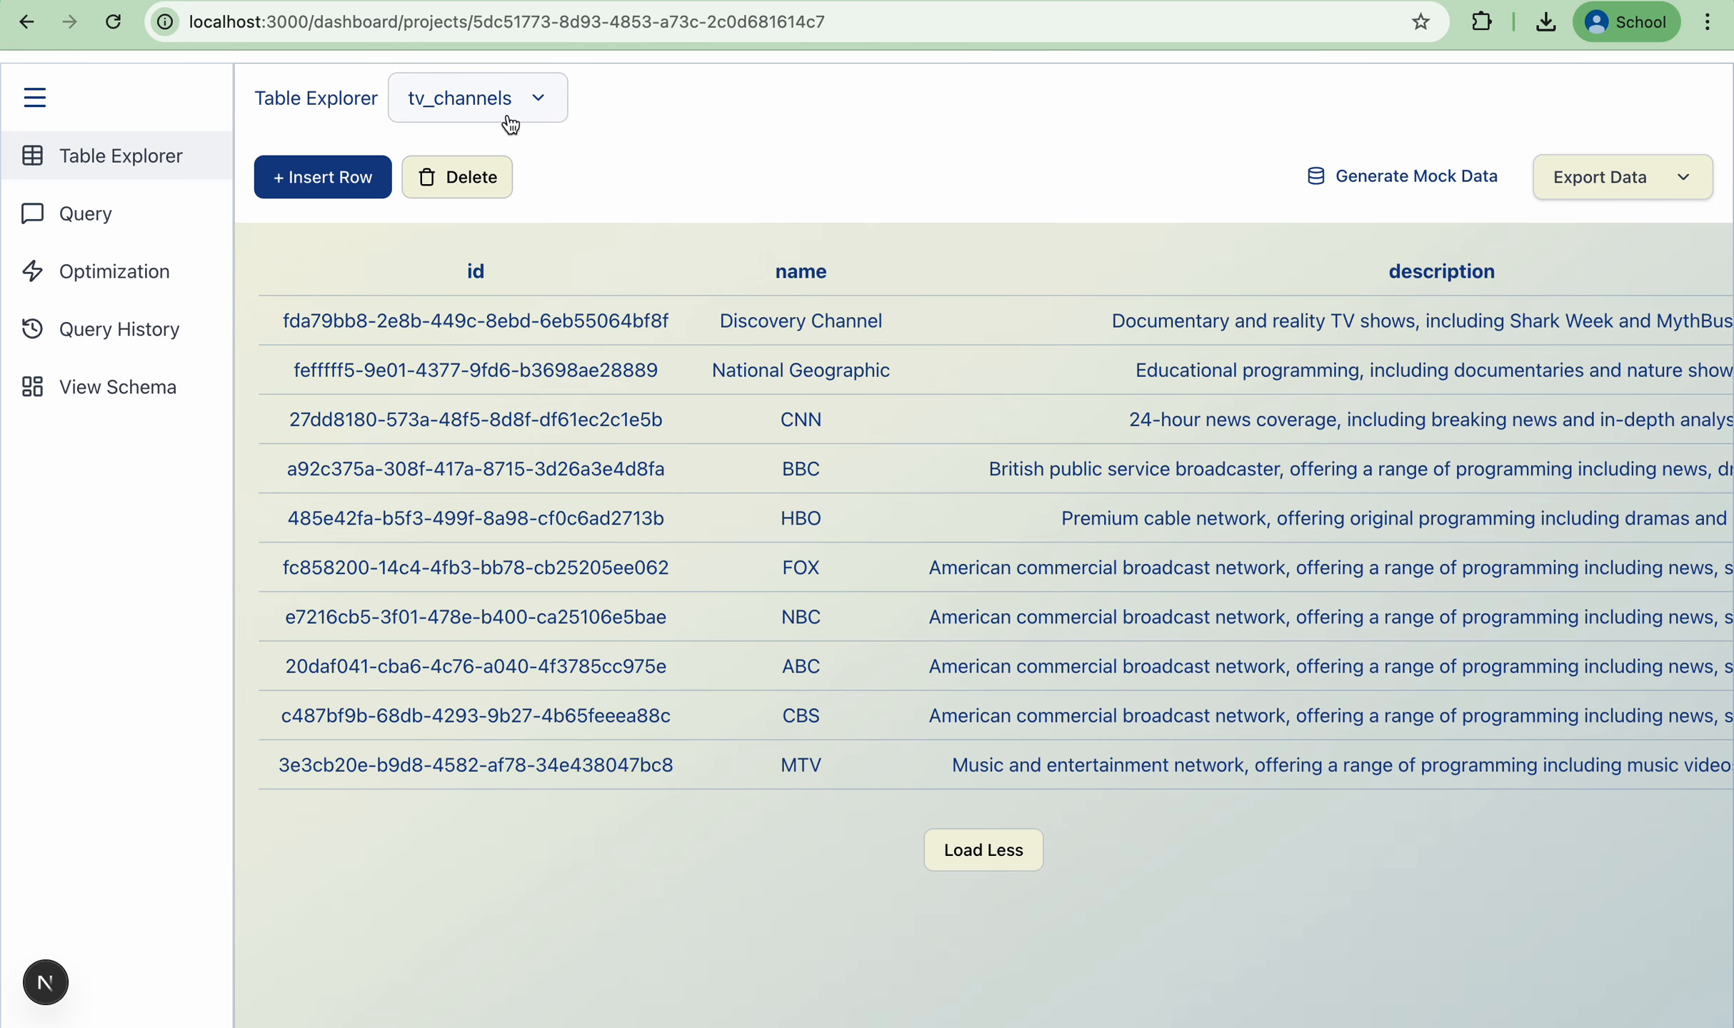
scroll(1176, 367, up, 3)
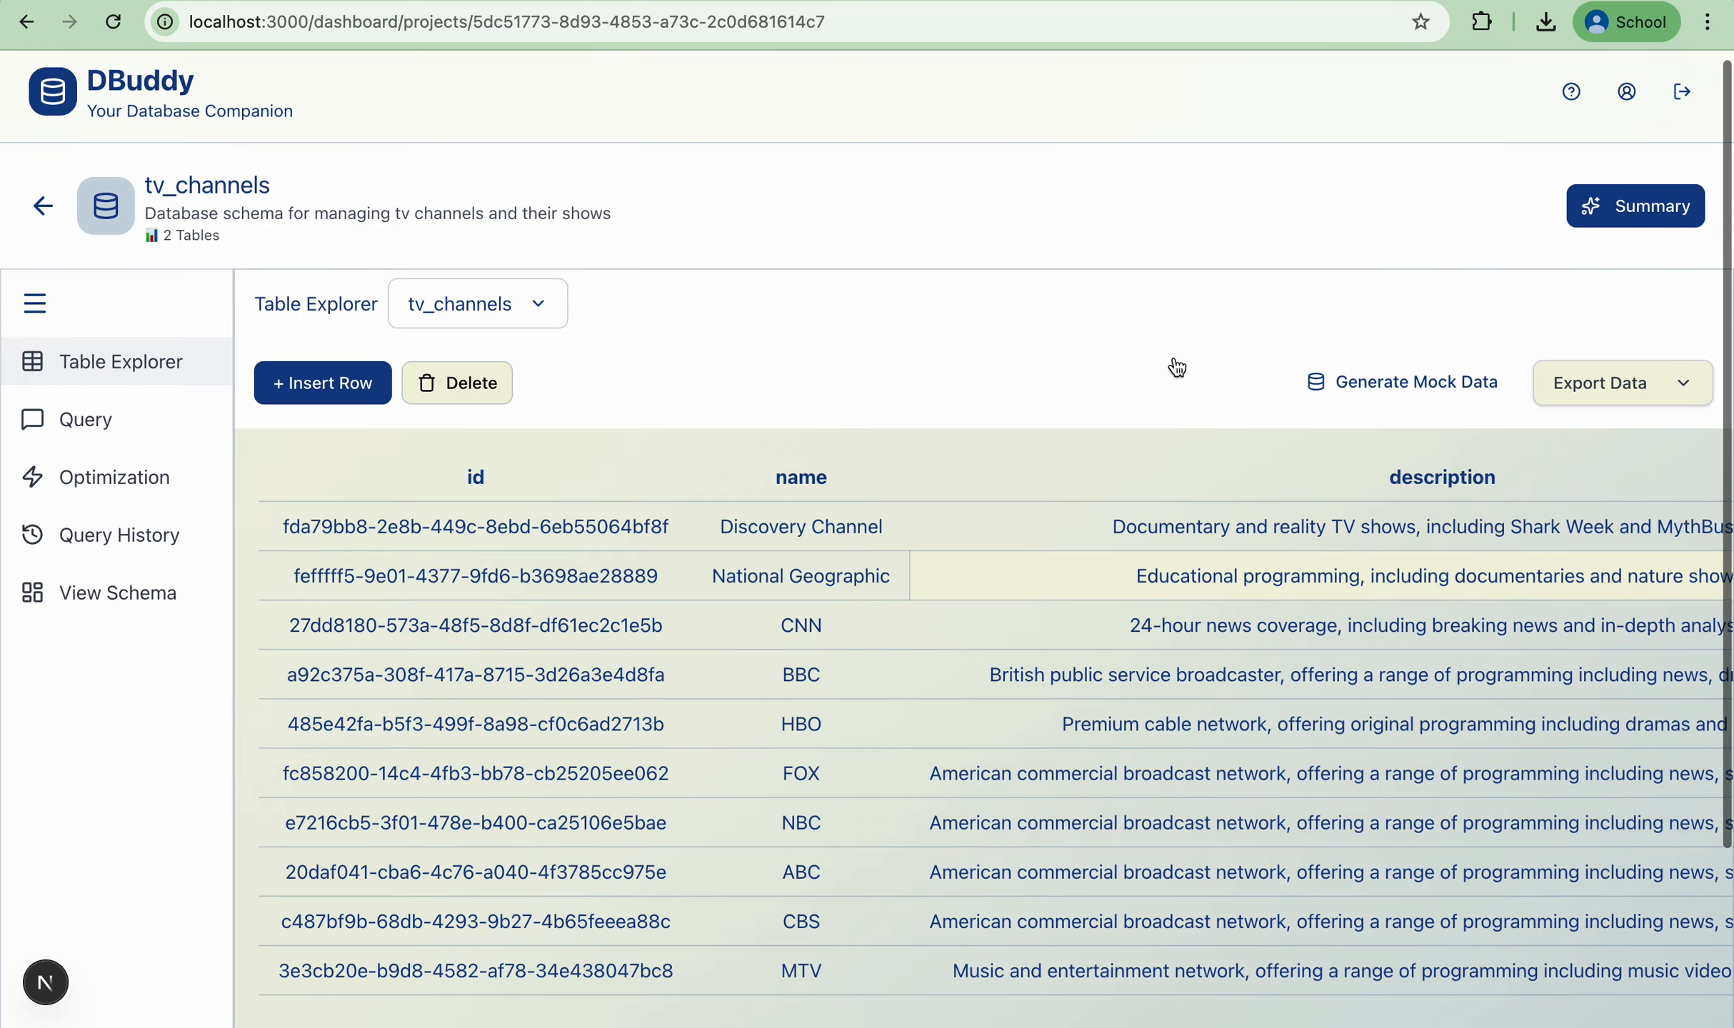
- Export the tv_channels table as CSV and open the database schema diagram
click(1576, 398)
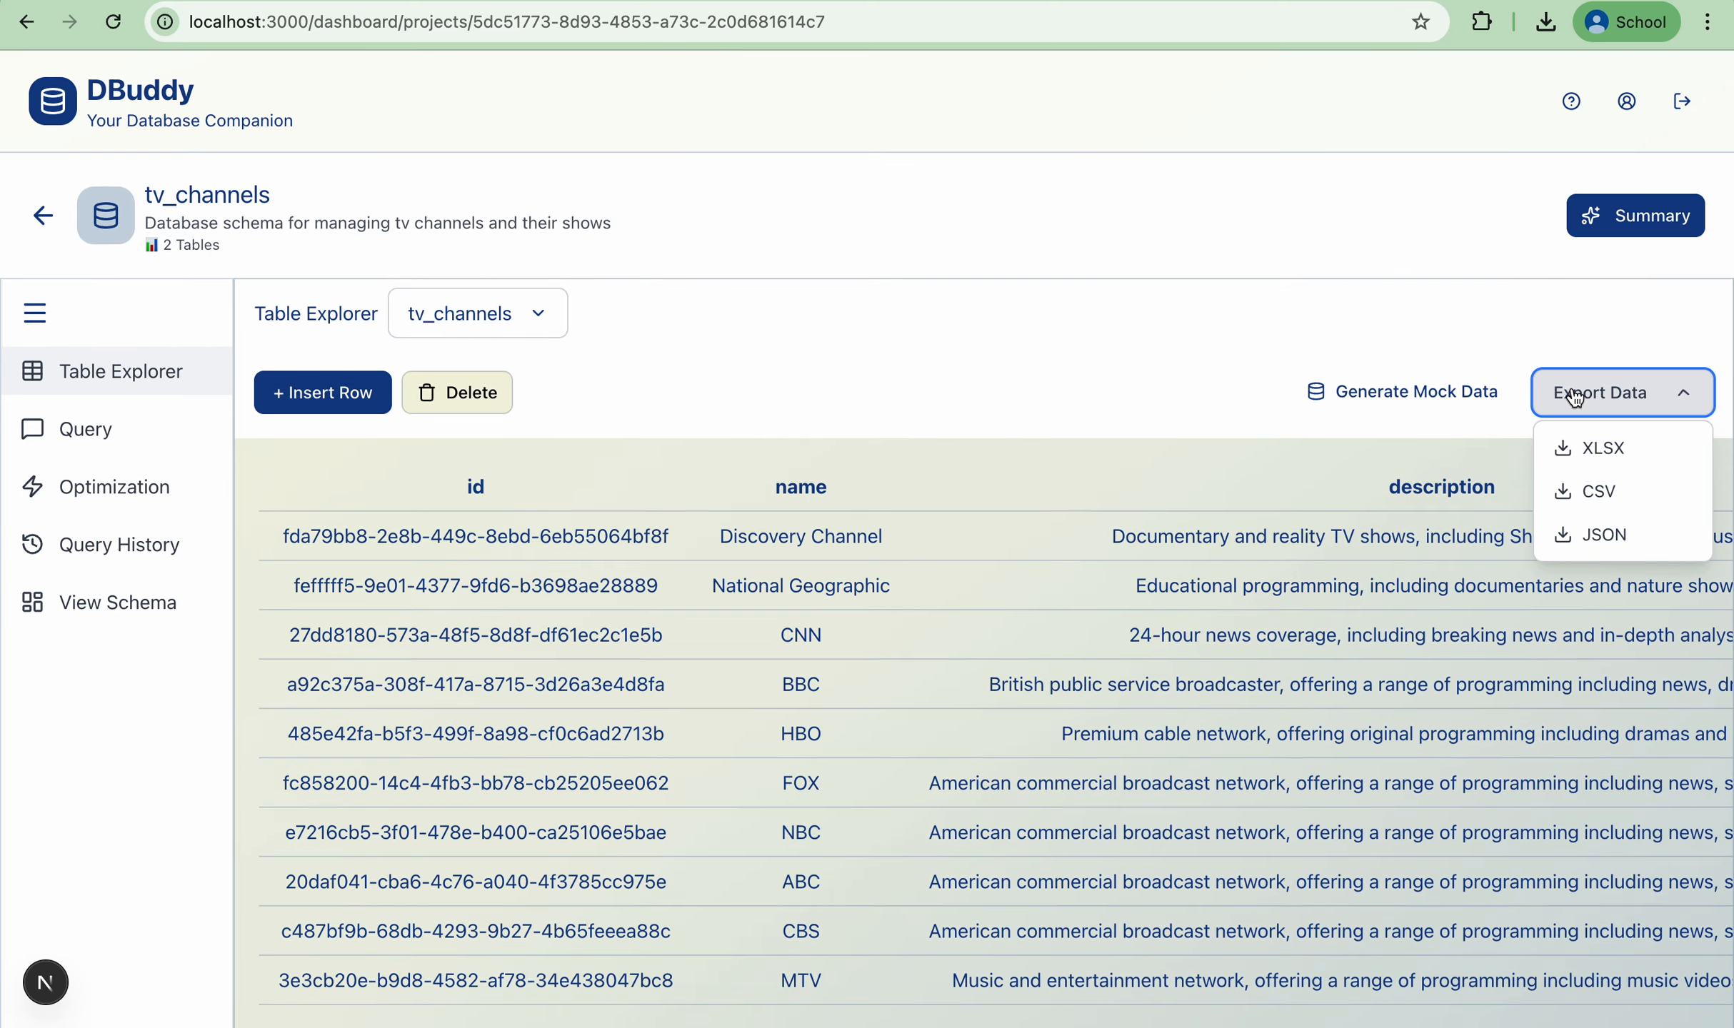
click(1623, 507)
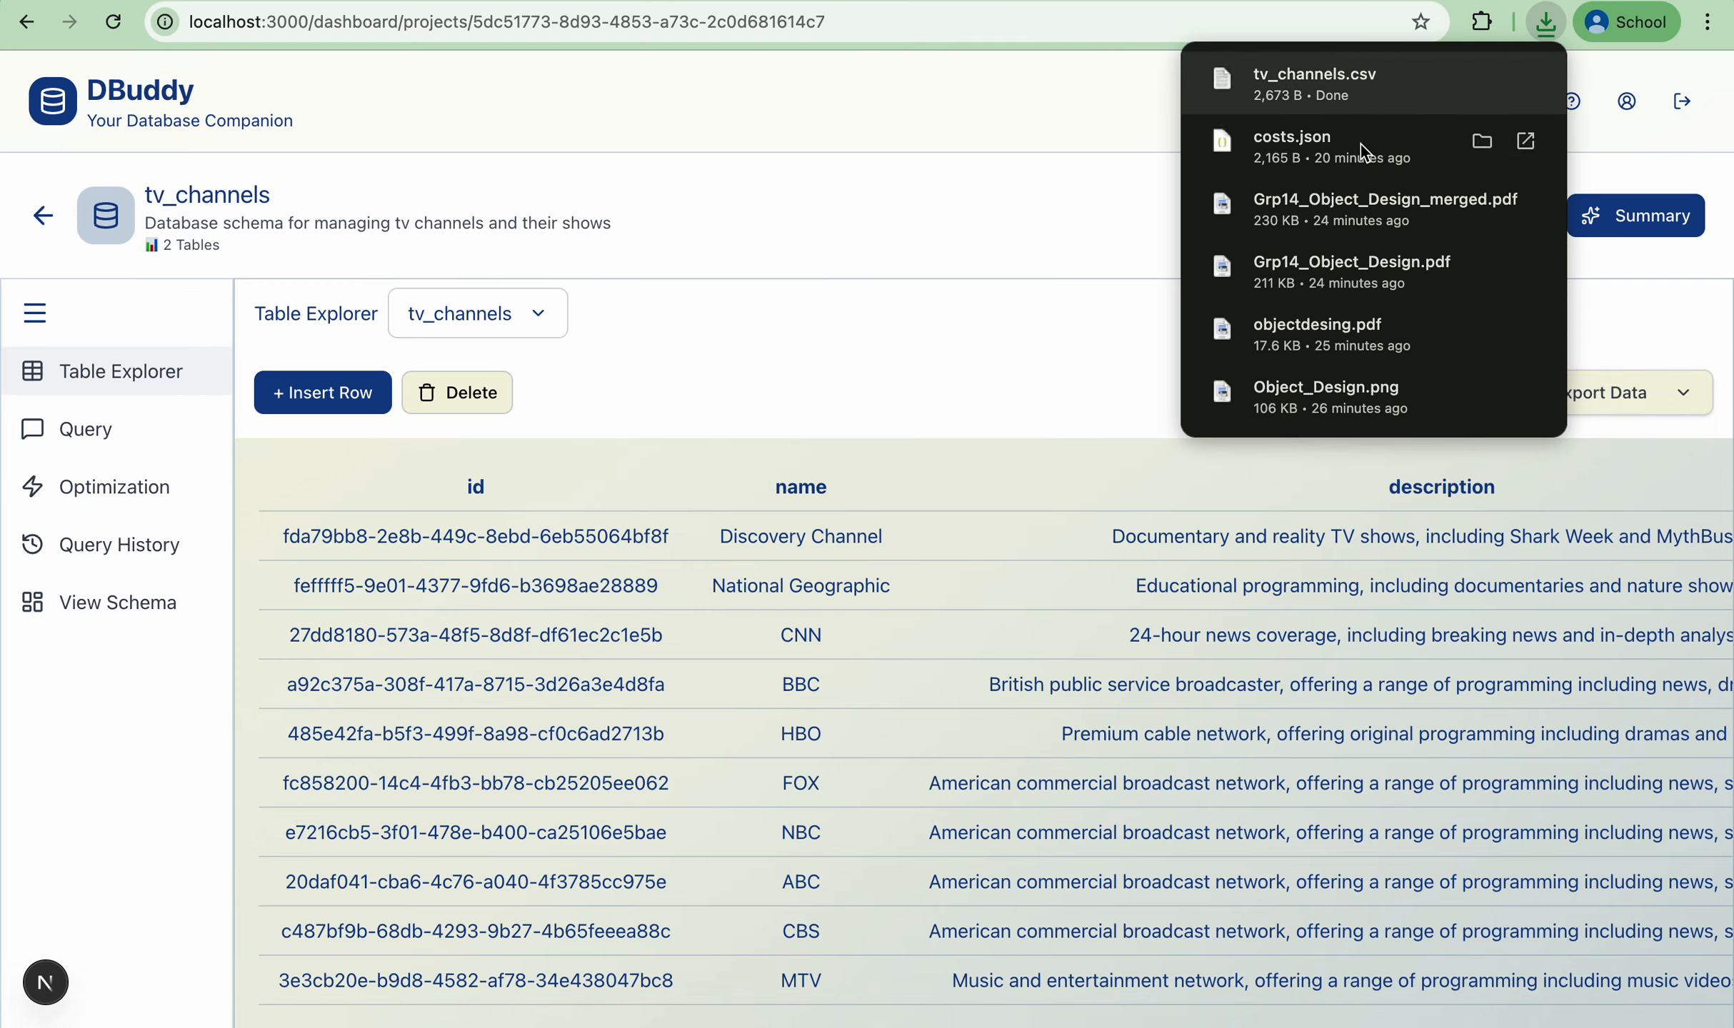
click(1545, 27)
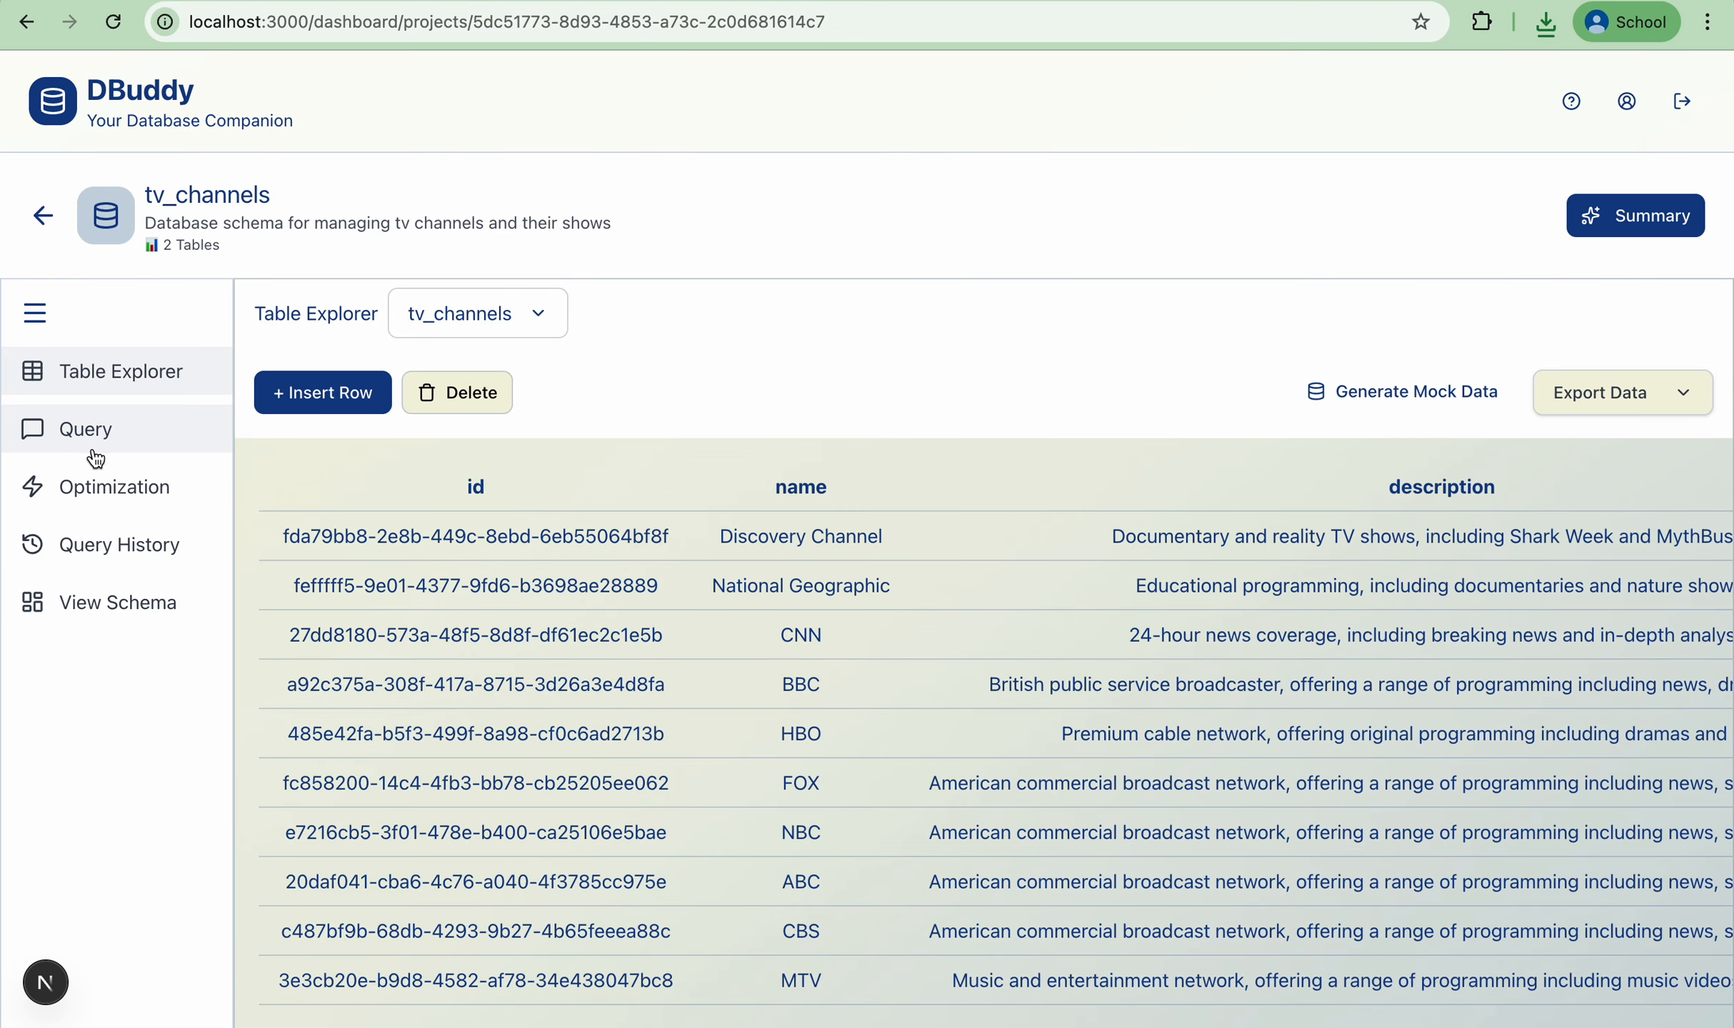
click(137, 616)
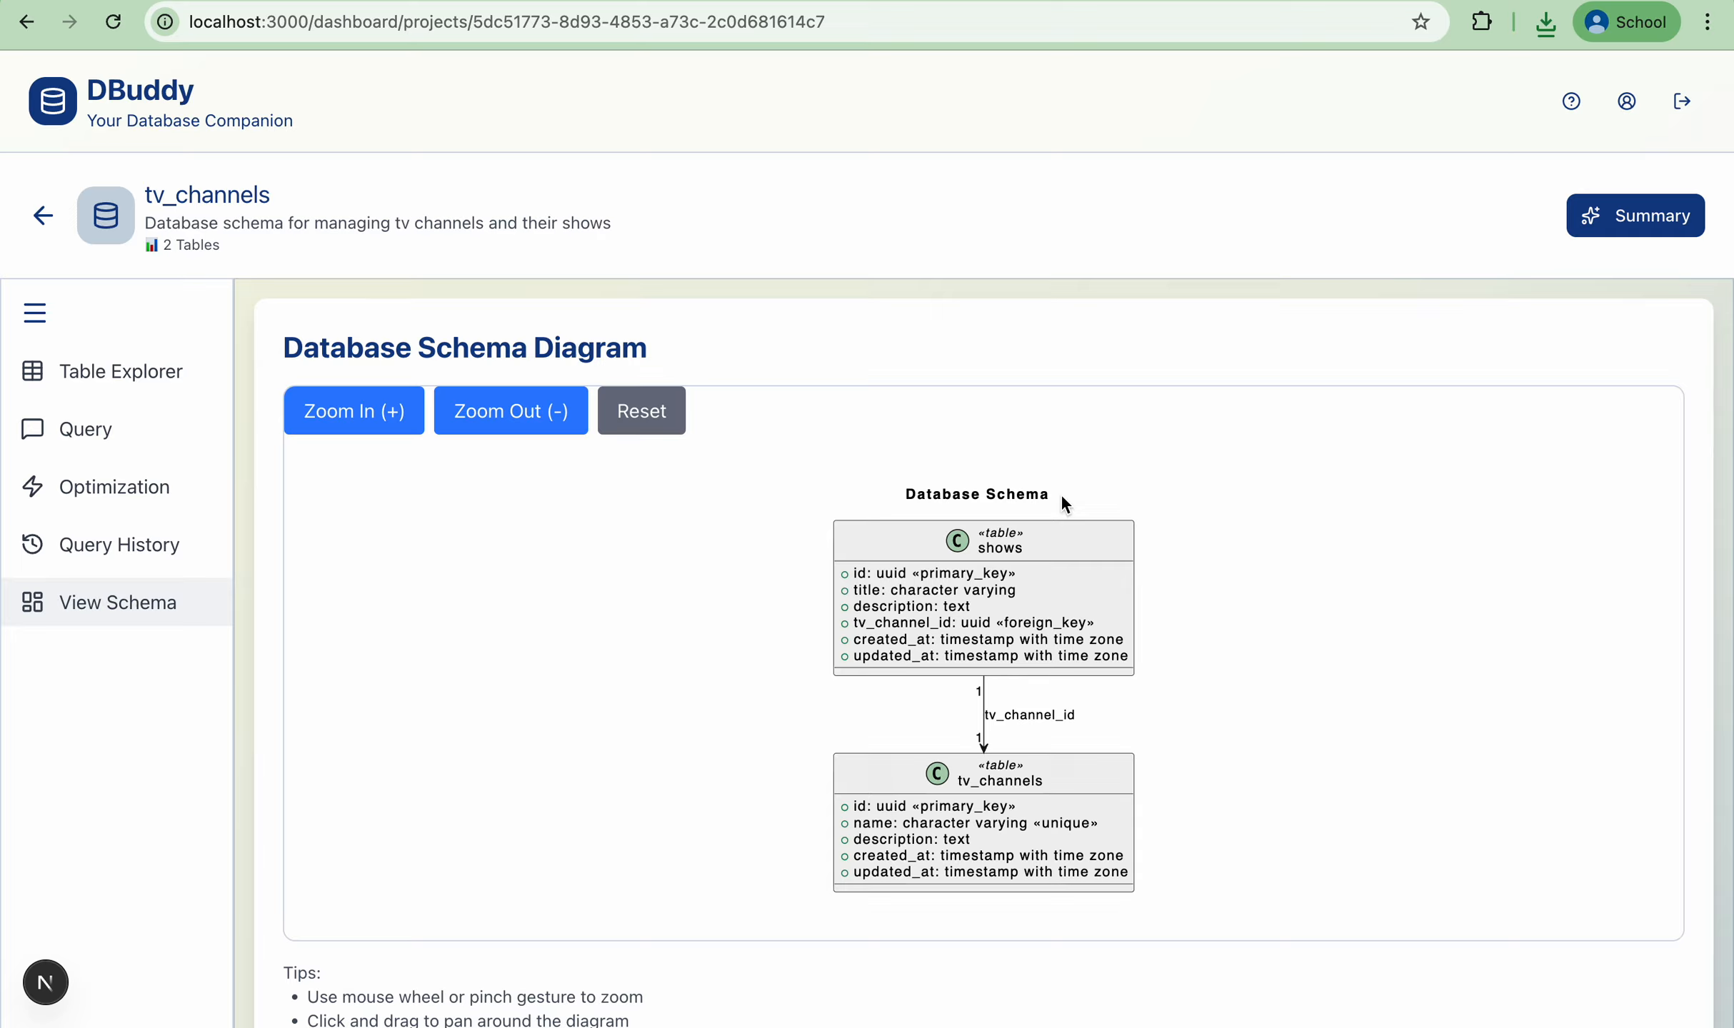
- Run the natural-language query "Show me details all tv channels along with all info" on the database
click(122, 434)
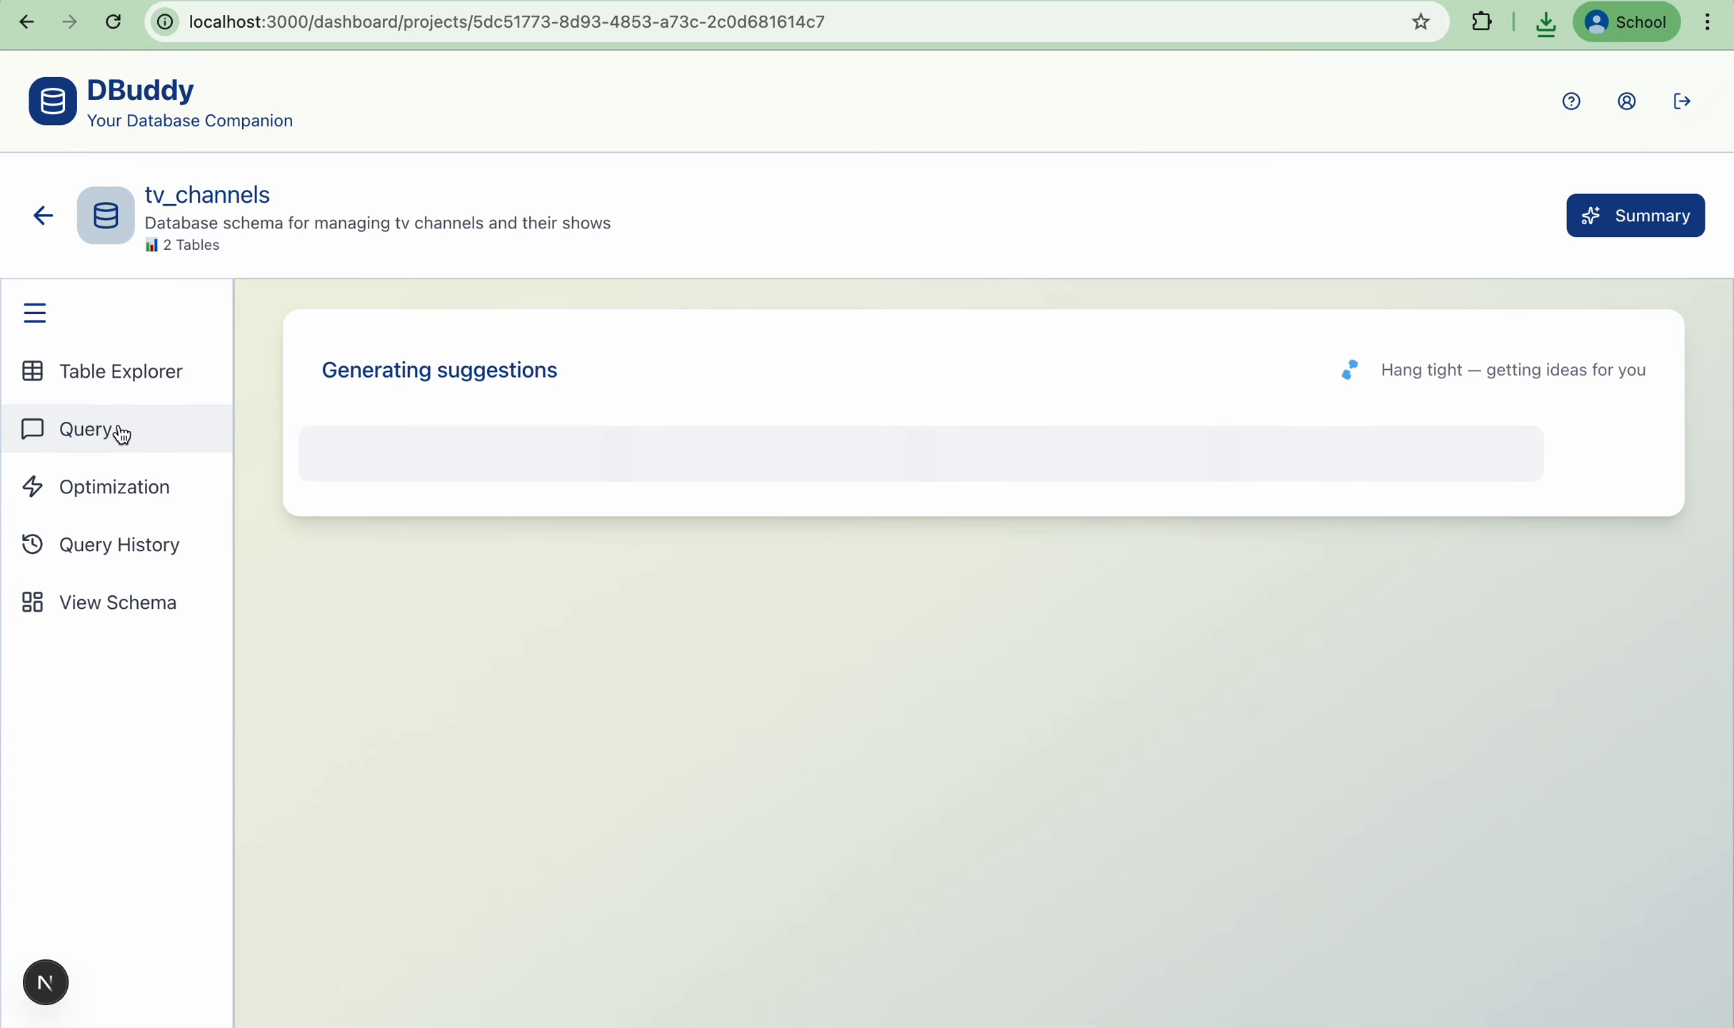
click(529, 422)
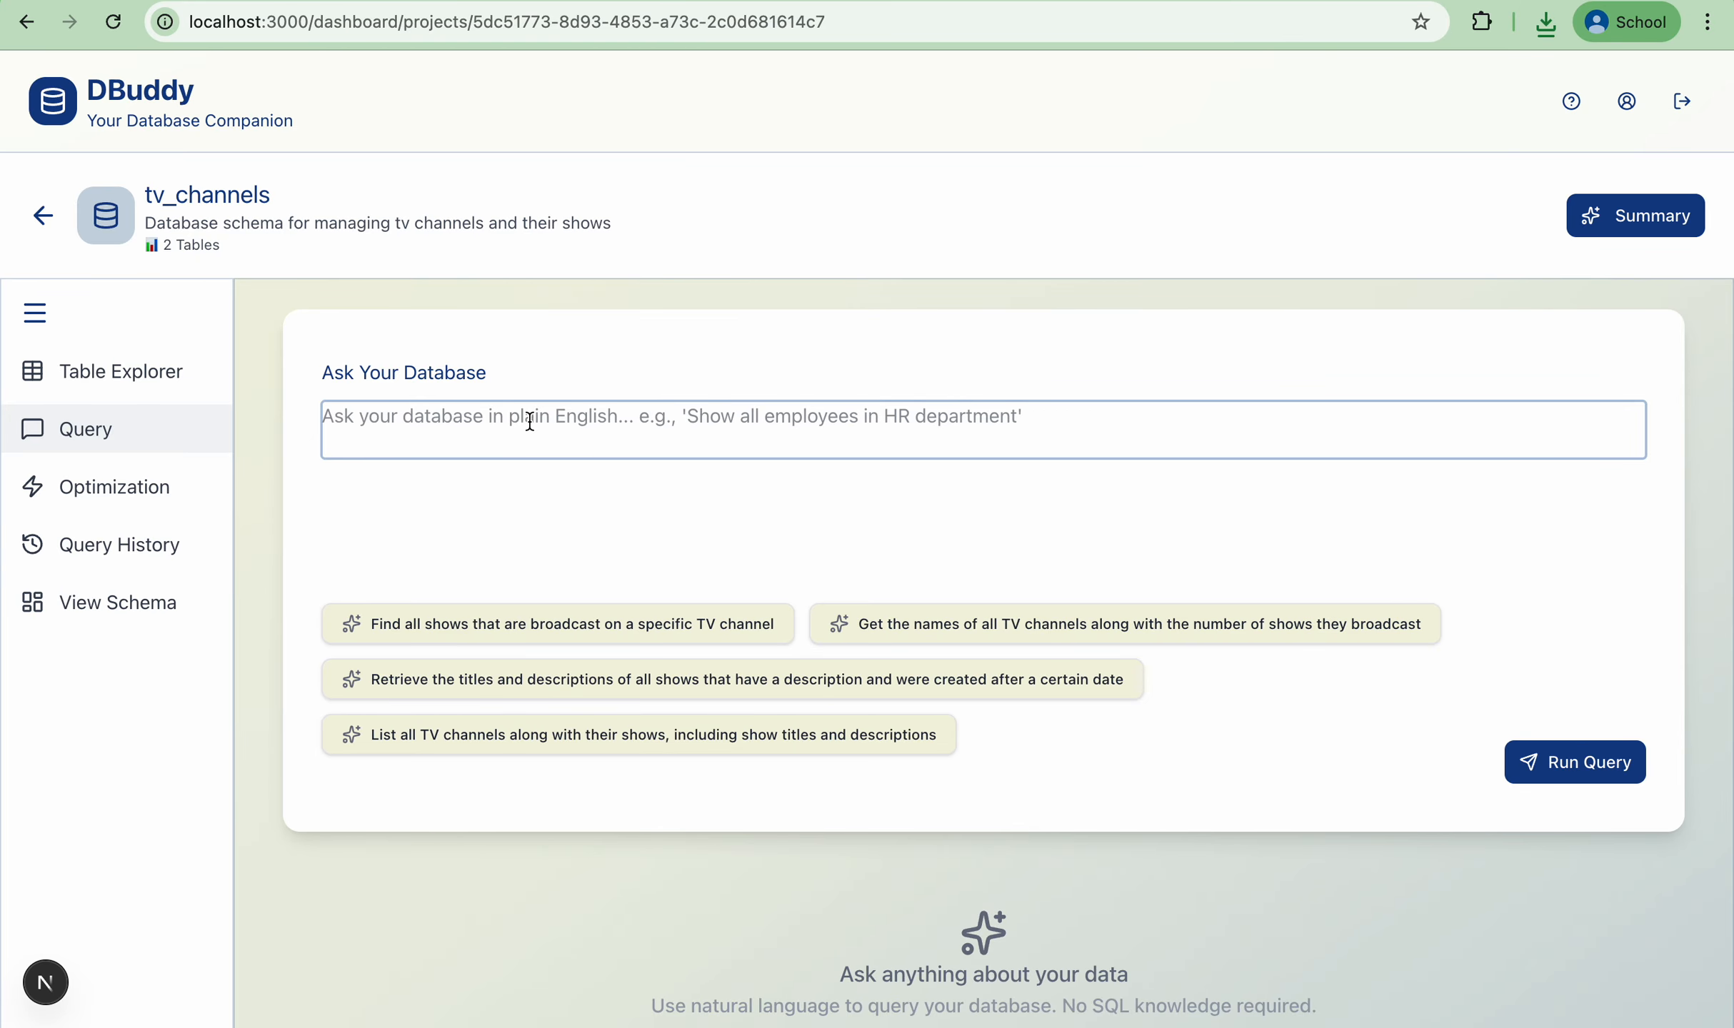
text(Show )
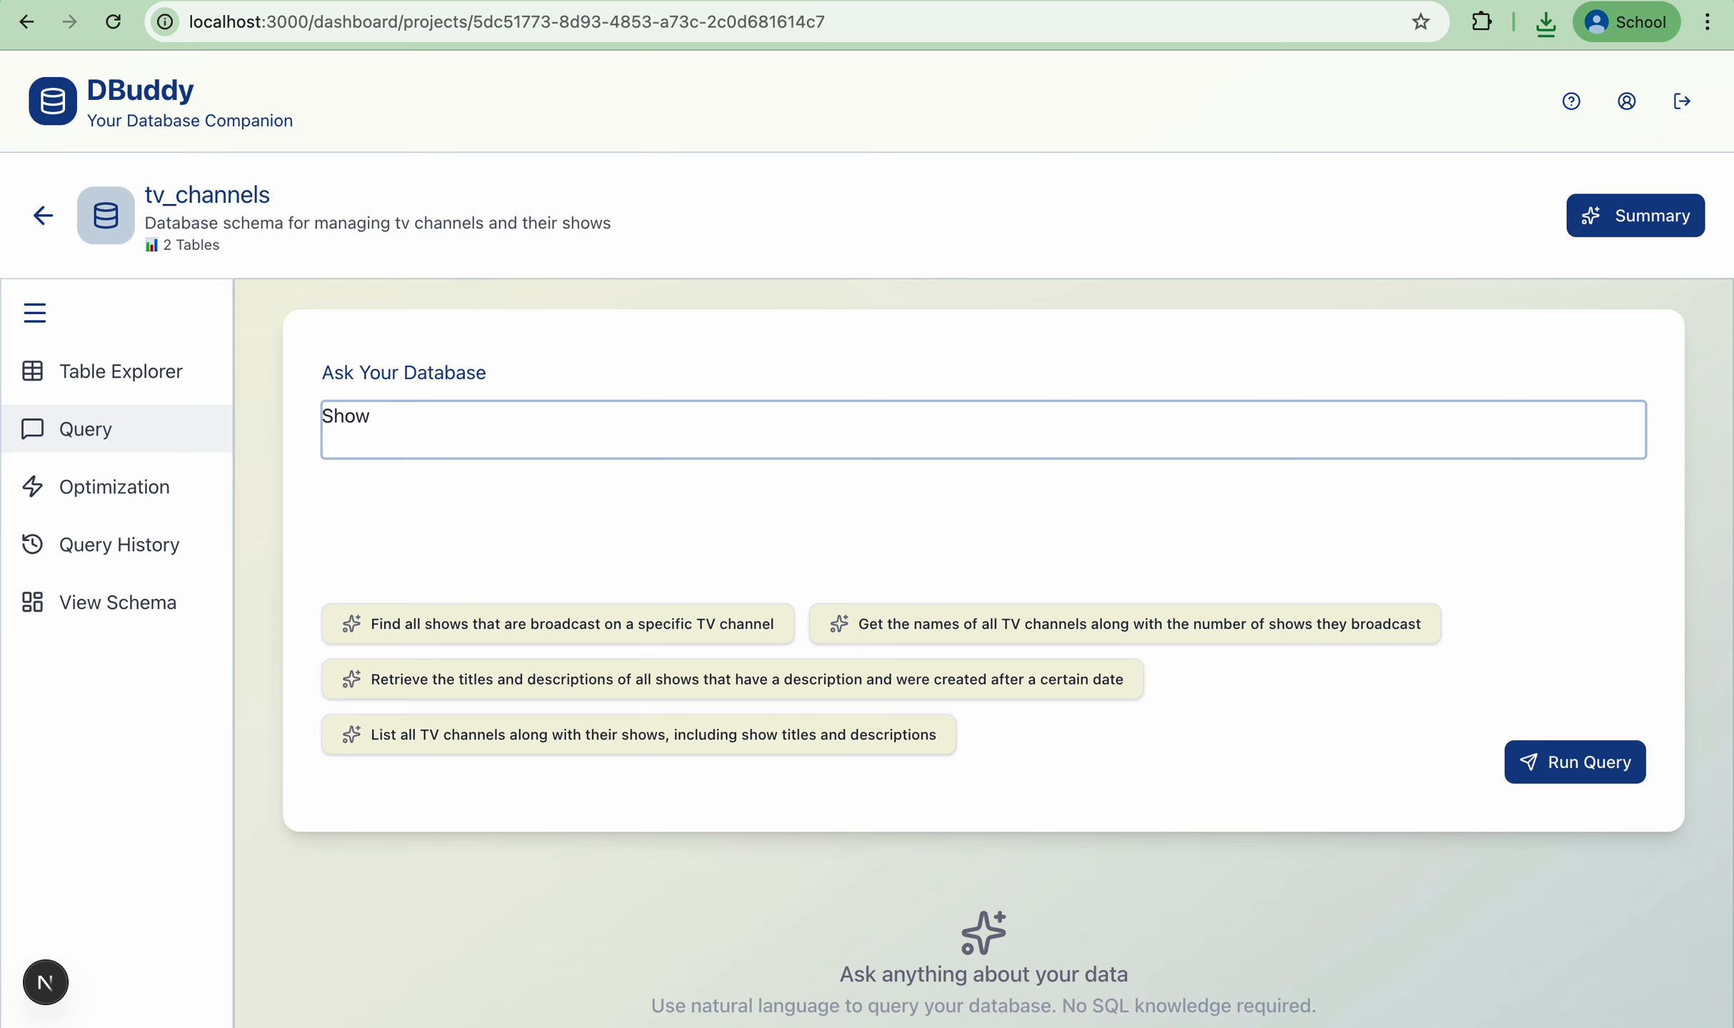
text(me tv)
key(BackSpace)
key(BackSpace)
key(BackSpace)
text(details all tv_cha)
key(BackSpace)
key(BackSpace)
key(BackSpace)
key(BackSpace)
text(channels)
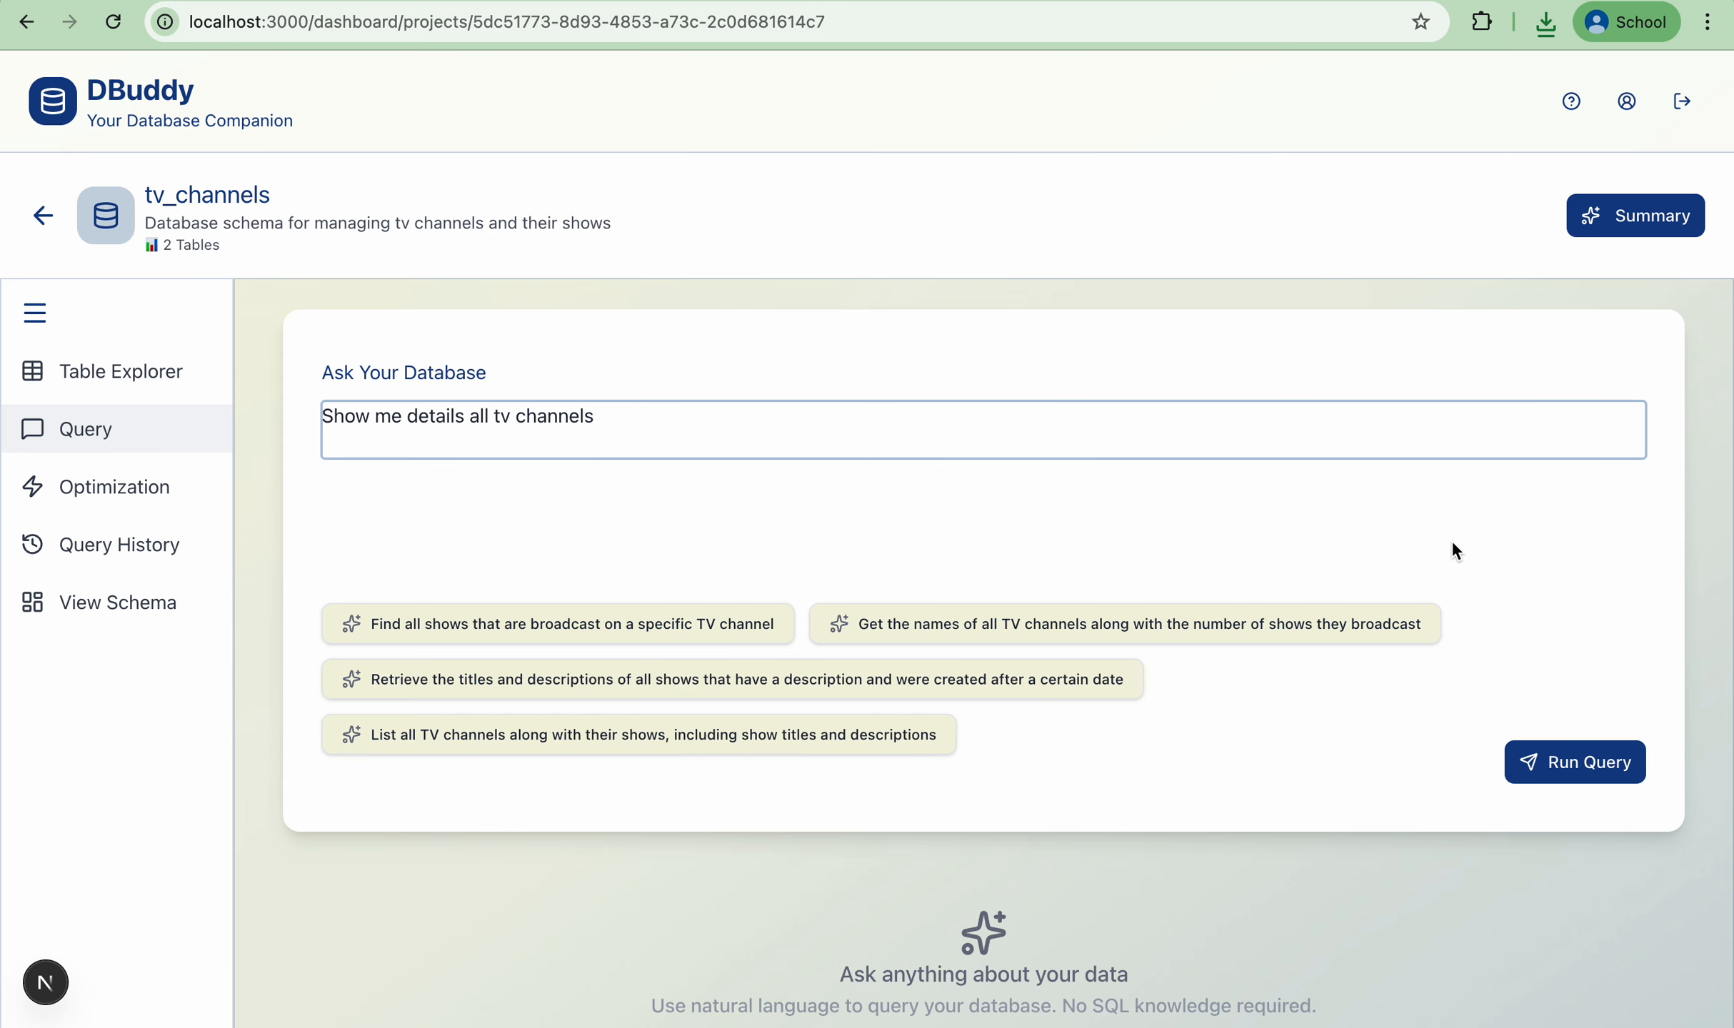
text( along with all info)
click(1619, 759)
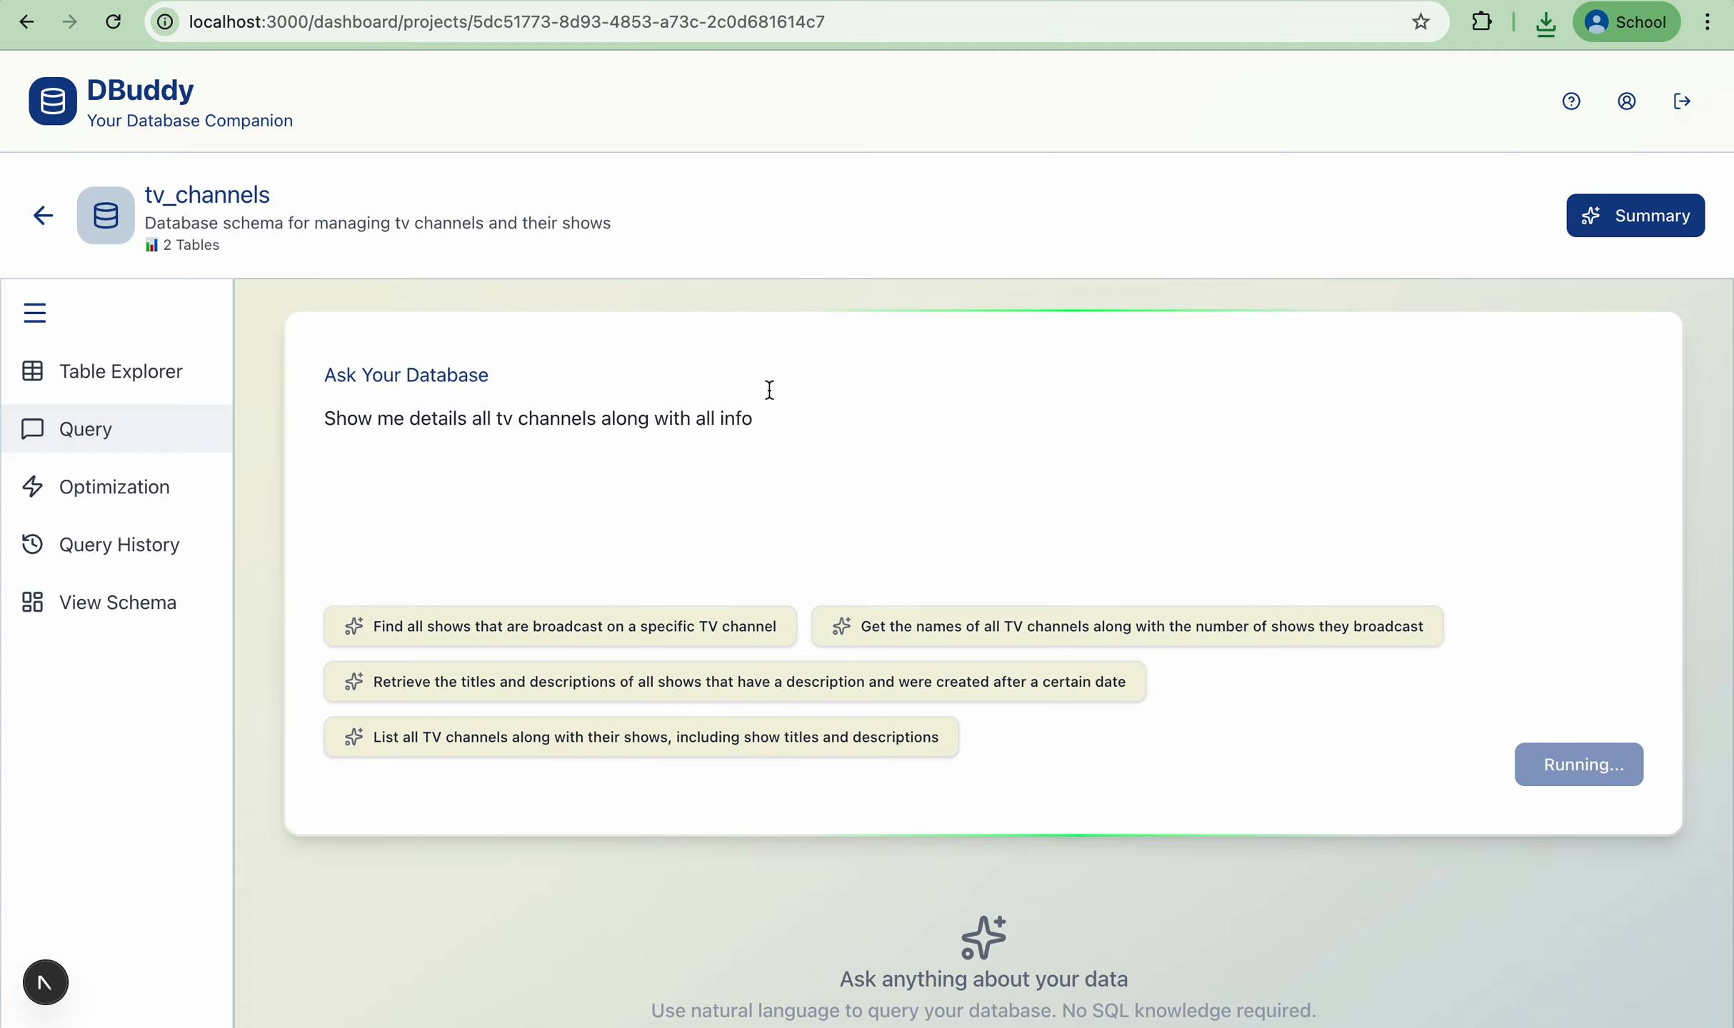
- Look through the returned TV channel rows and export the query results as JSON
scroll(601, 443, down, 5)
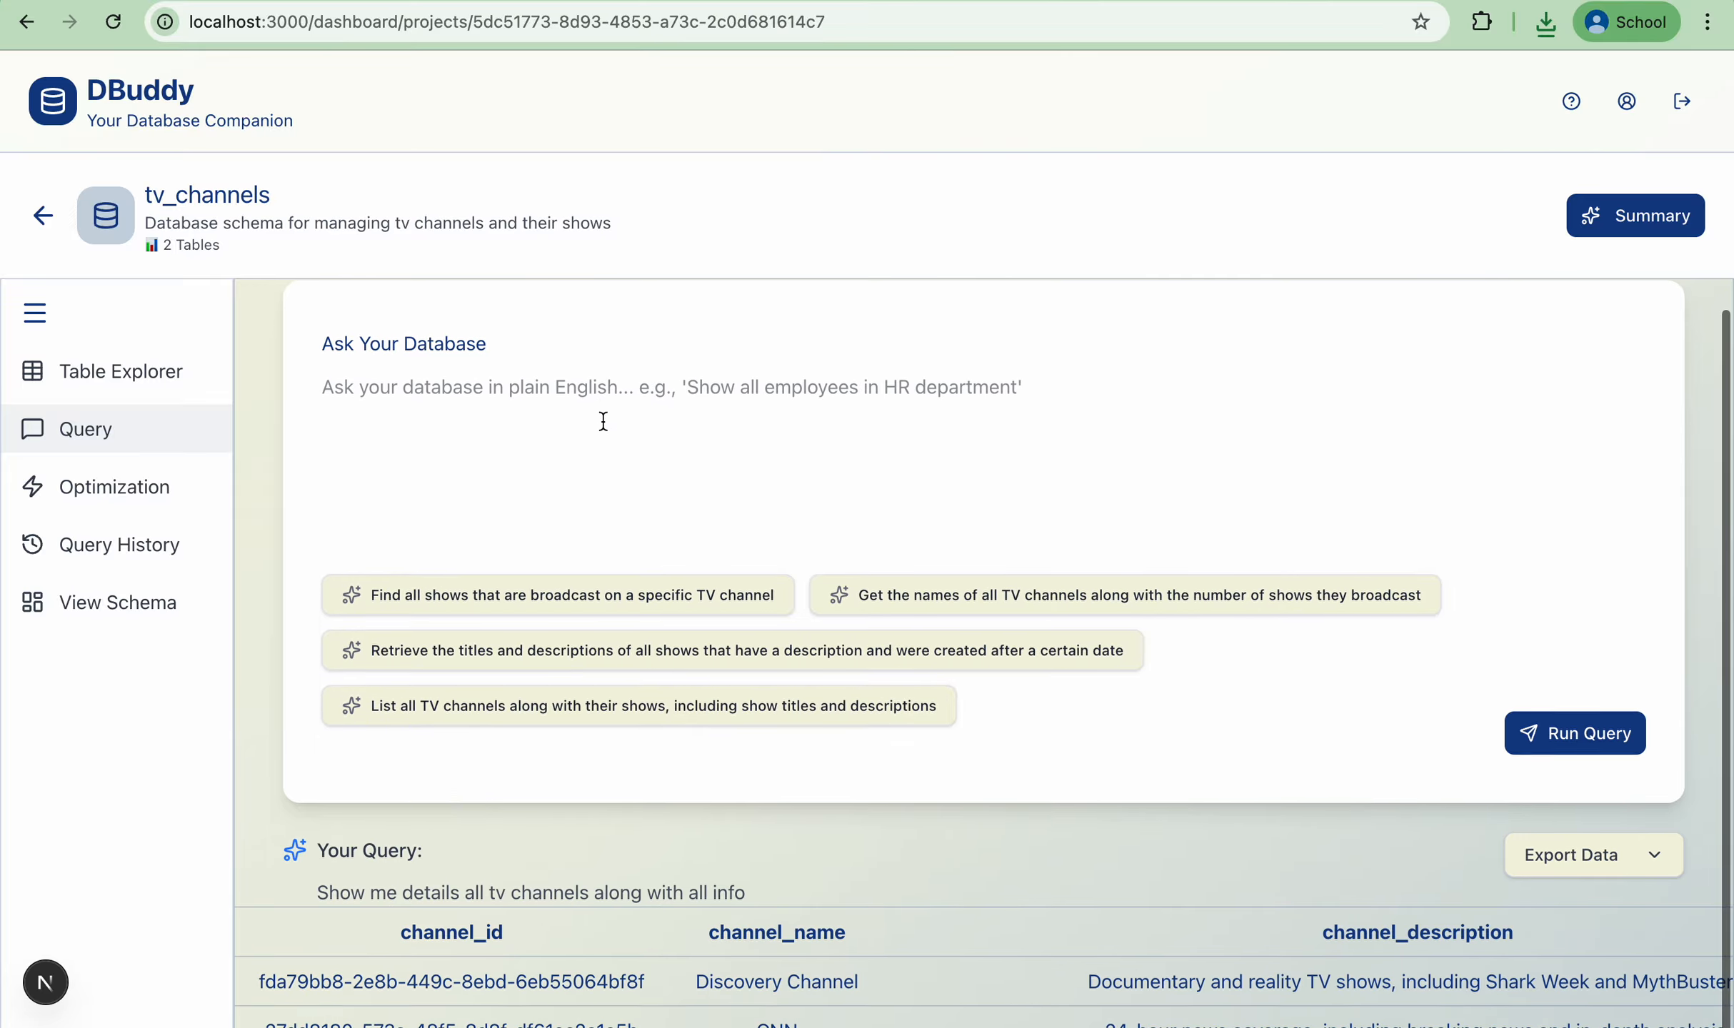
scroll(586, 727, down, 2)
scroll(590, 741, up, 7)
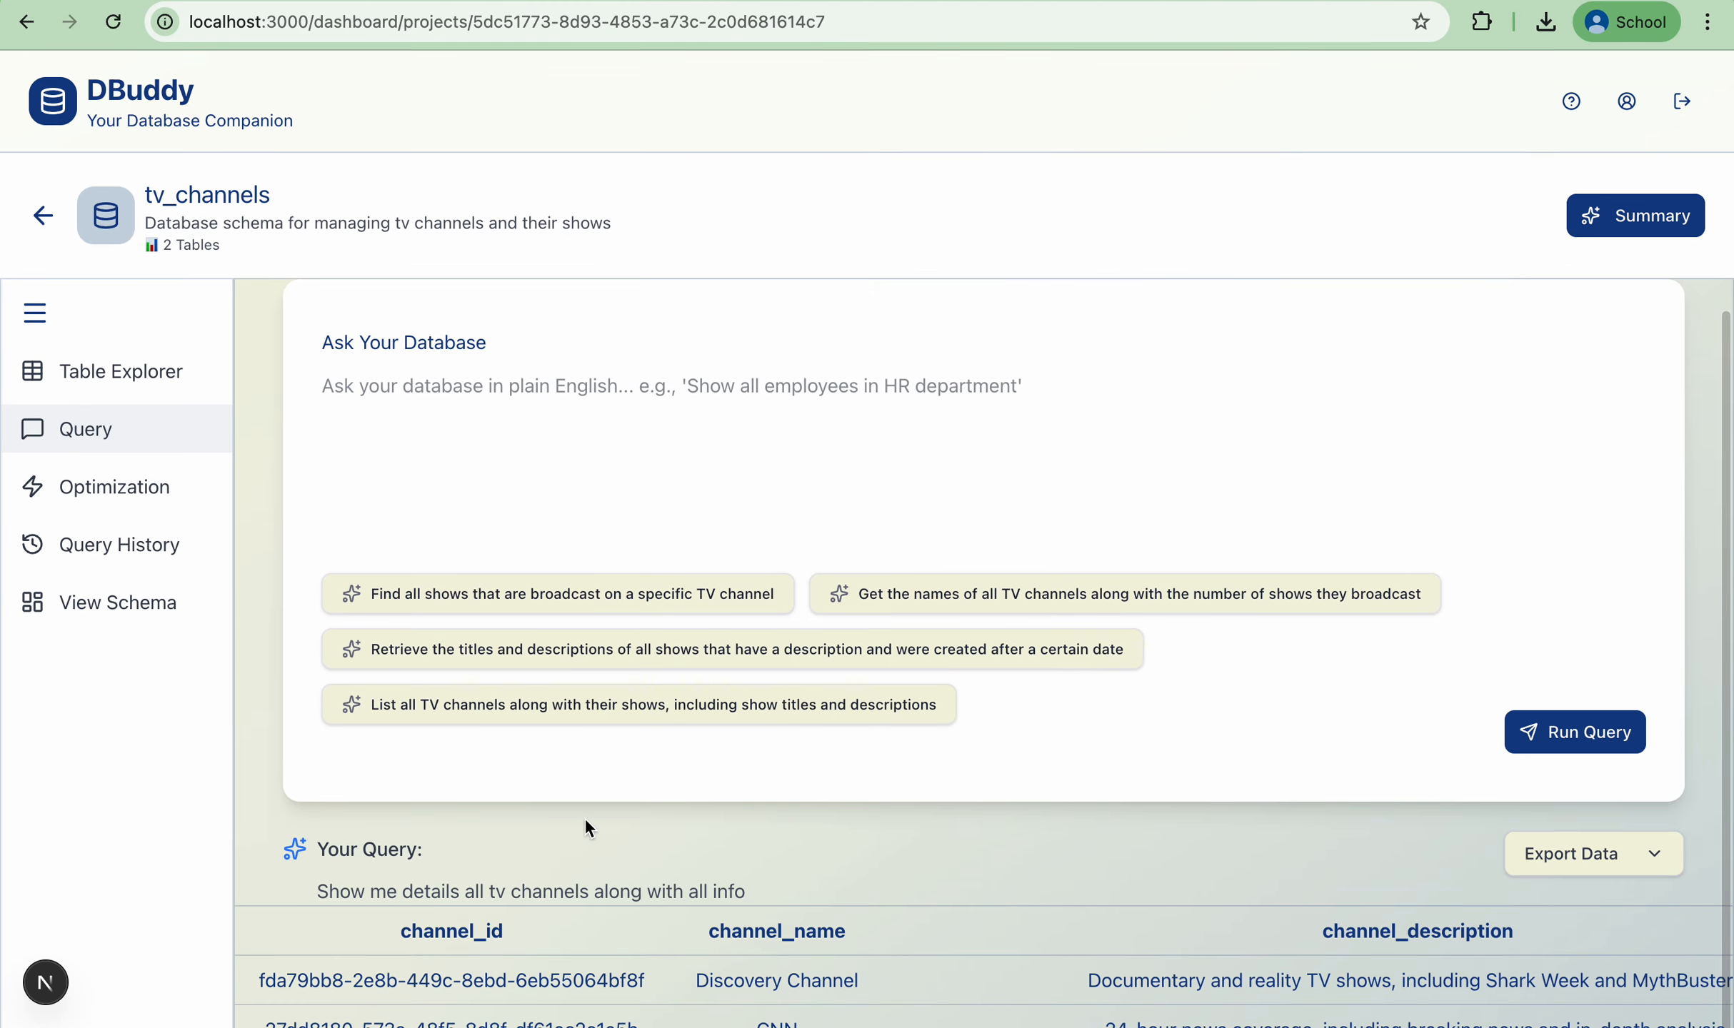
scroll(585, 818, down, 4)
click(1641, 615)
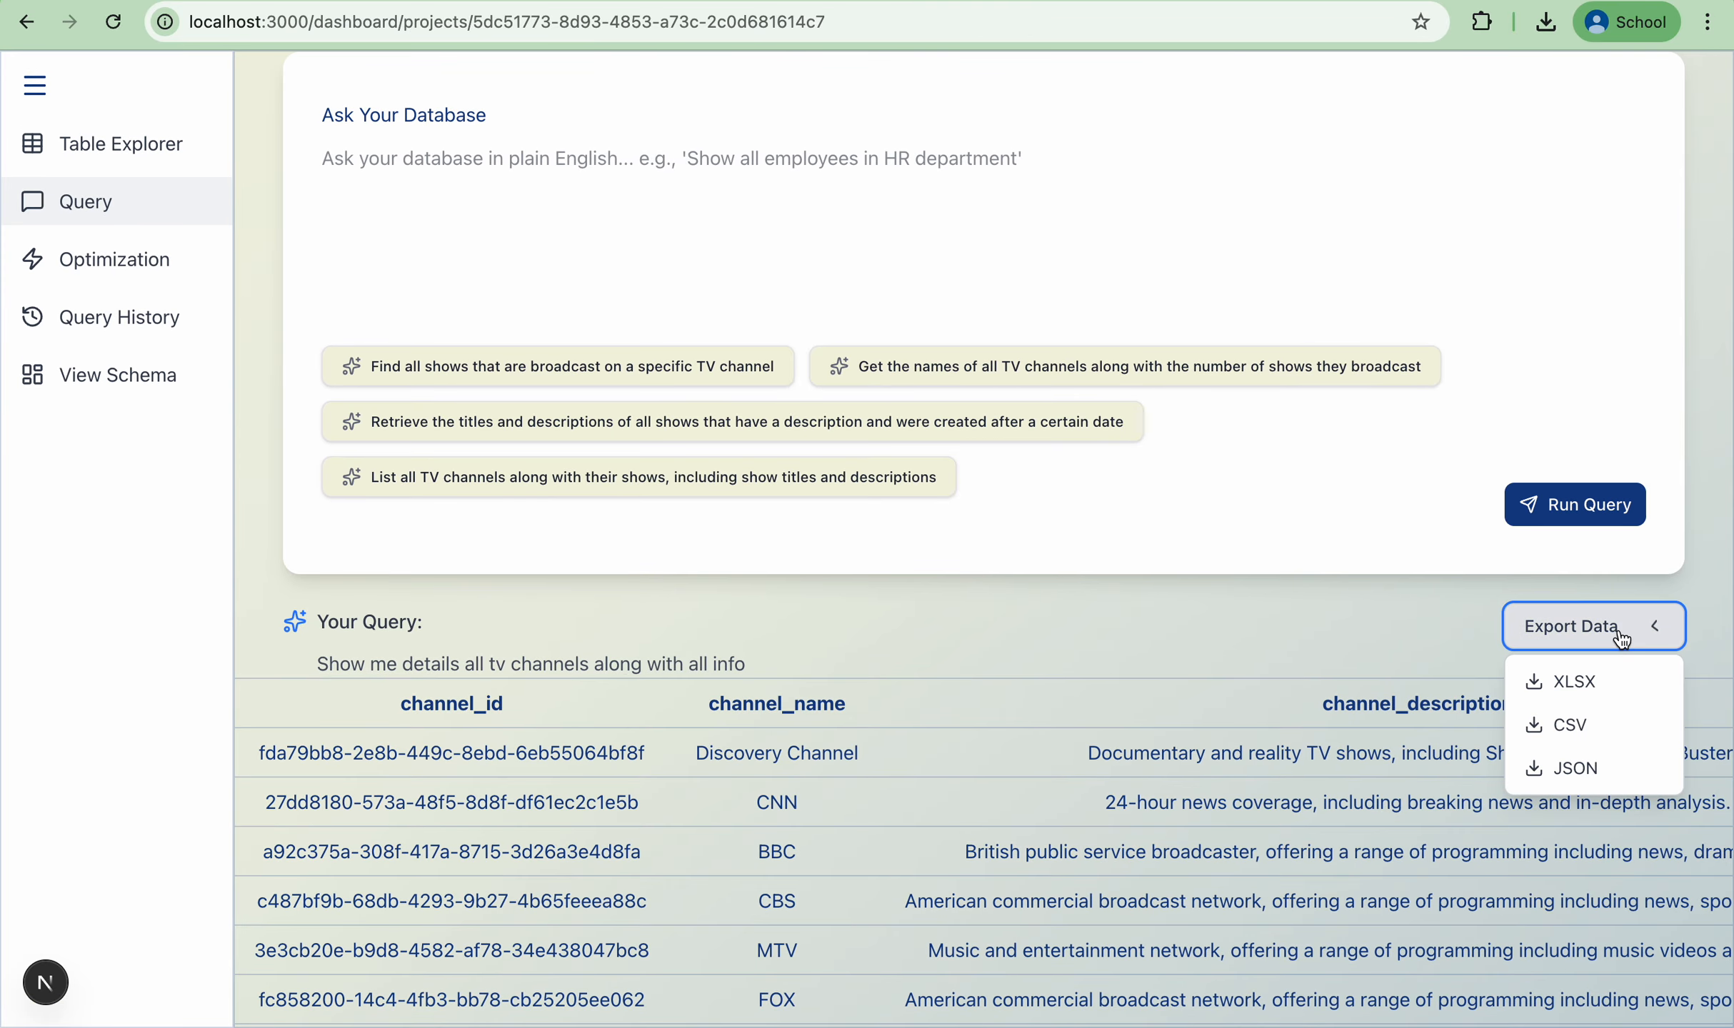
click(1579, 766)
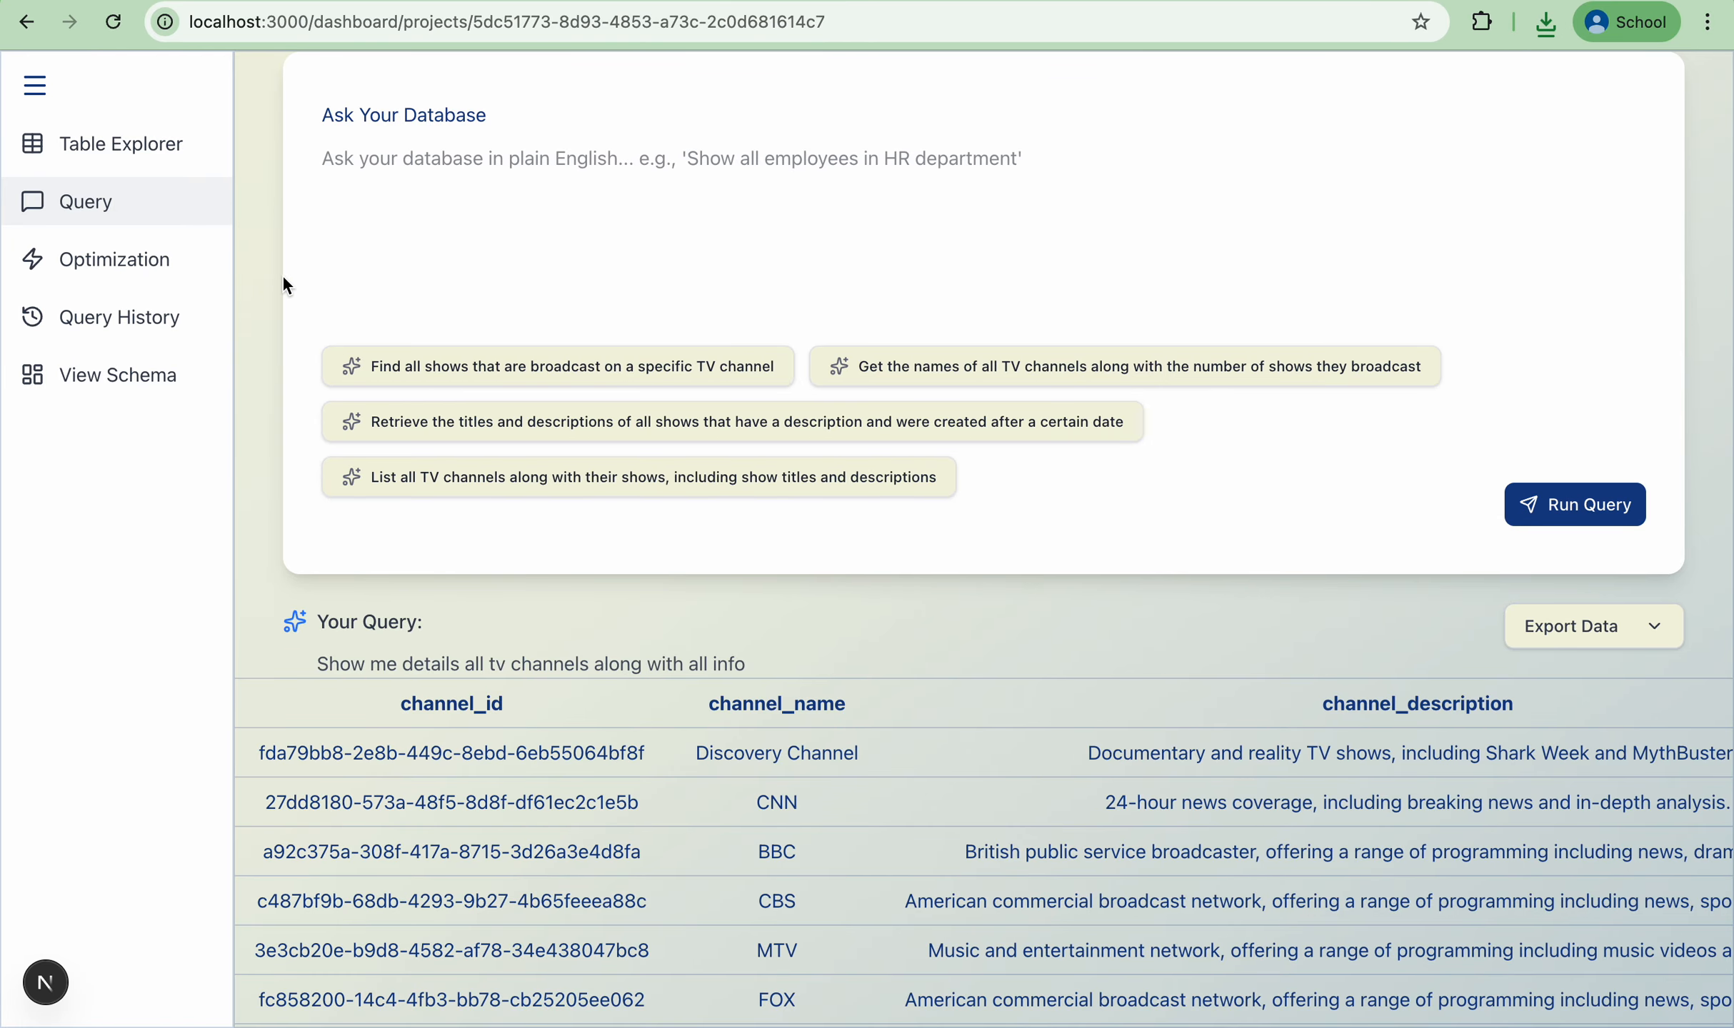
- Review the project's query history and its optimization suggestions
click(157, 332)
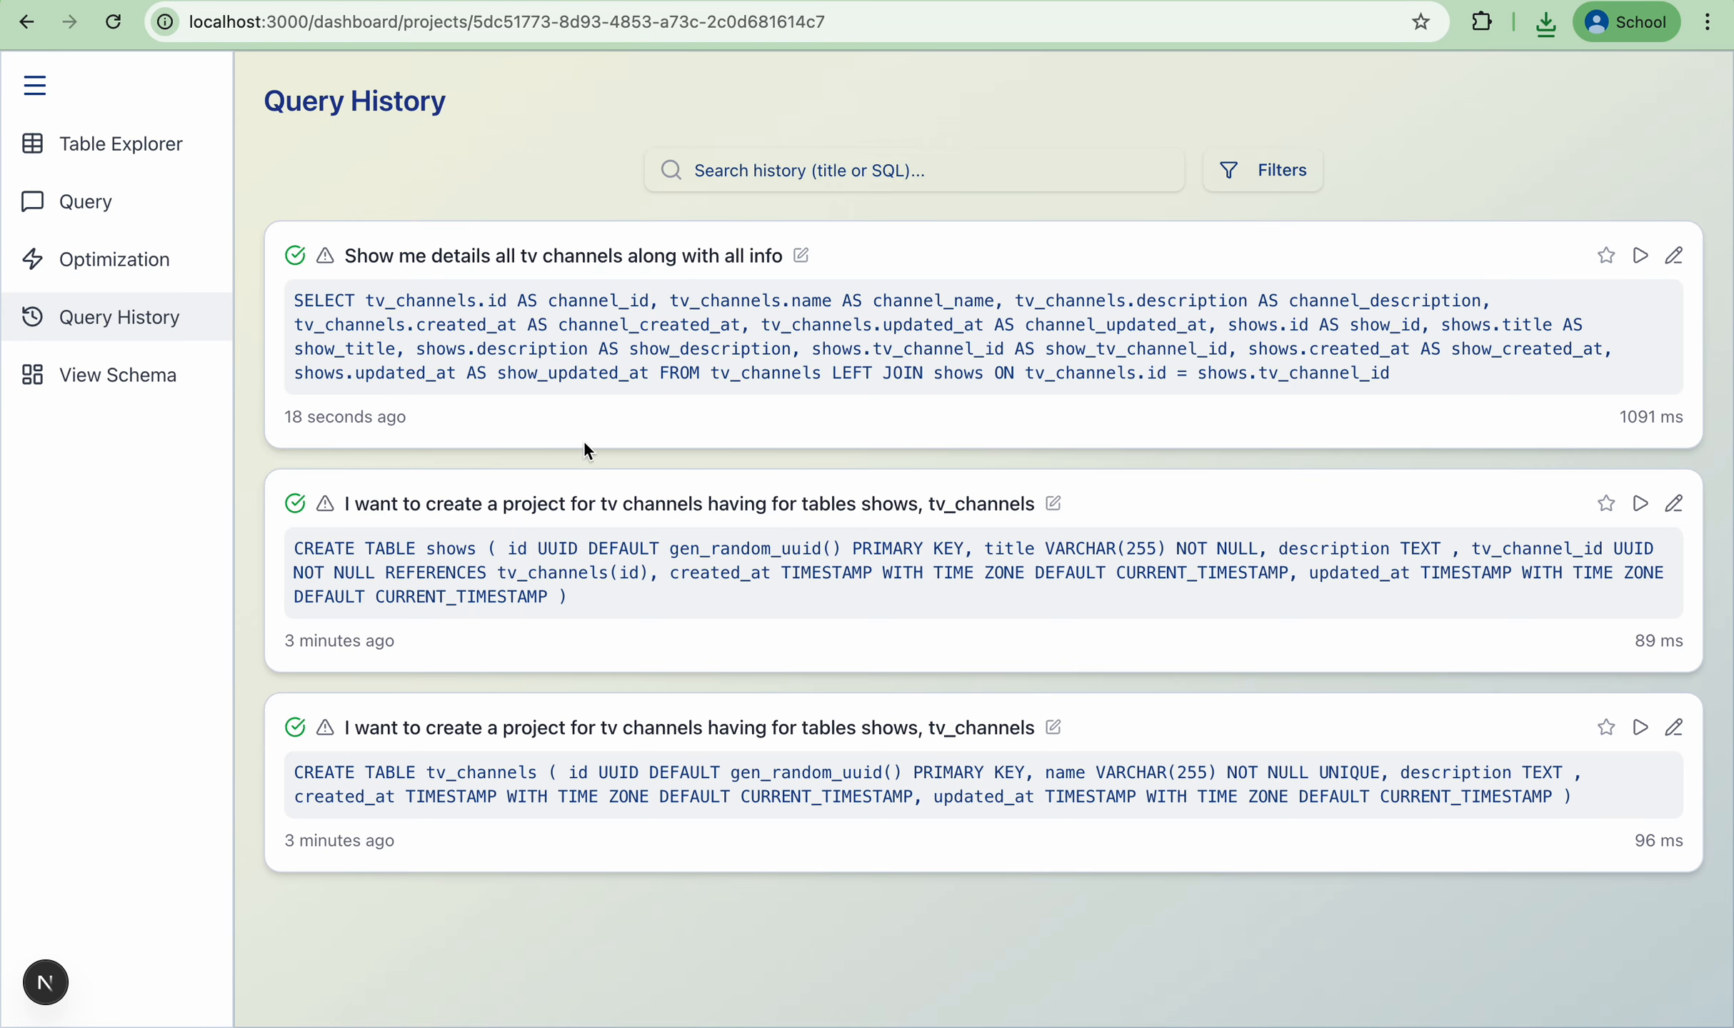
click(150, 275)
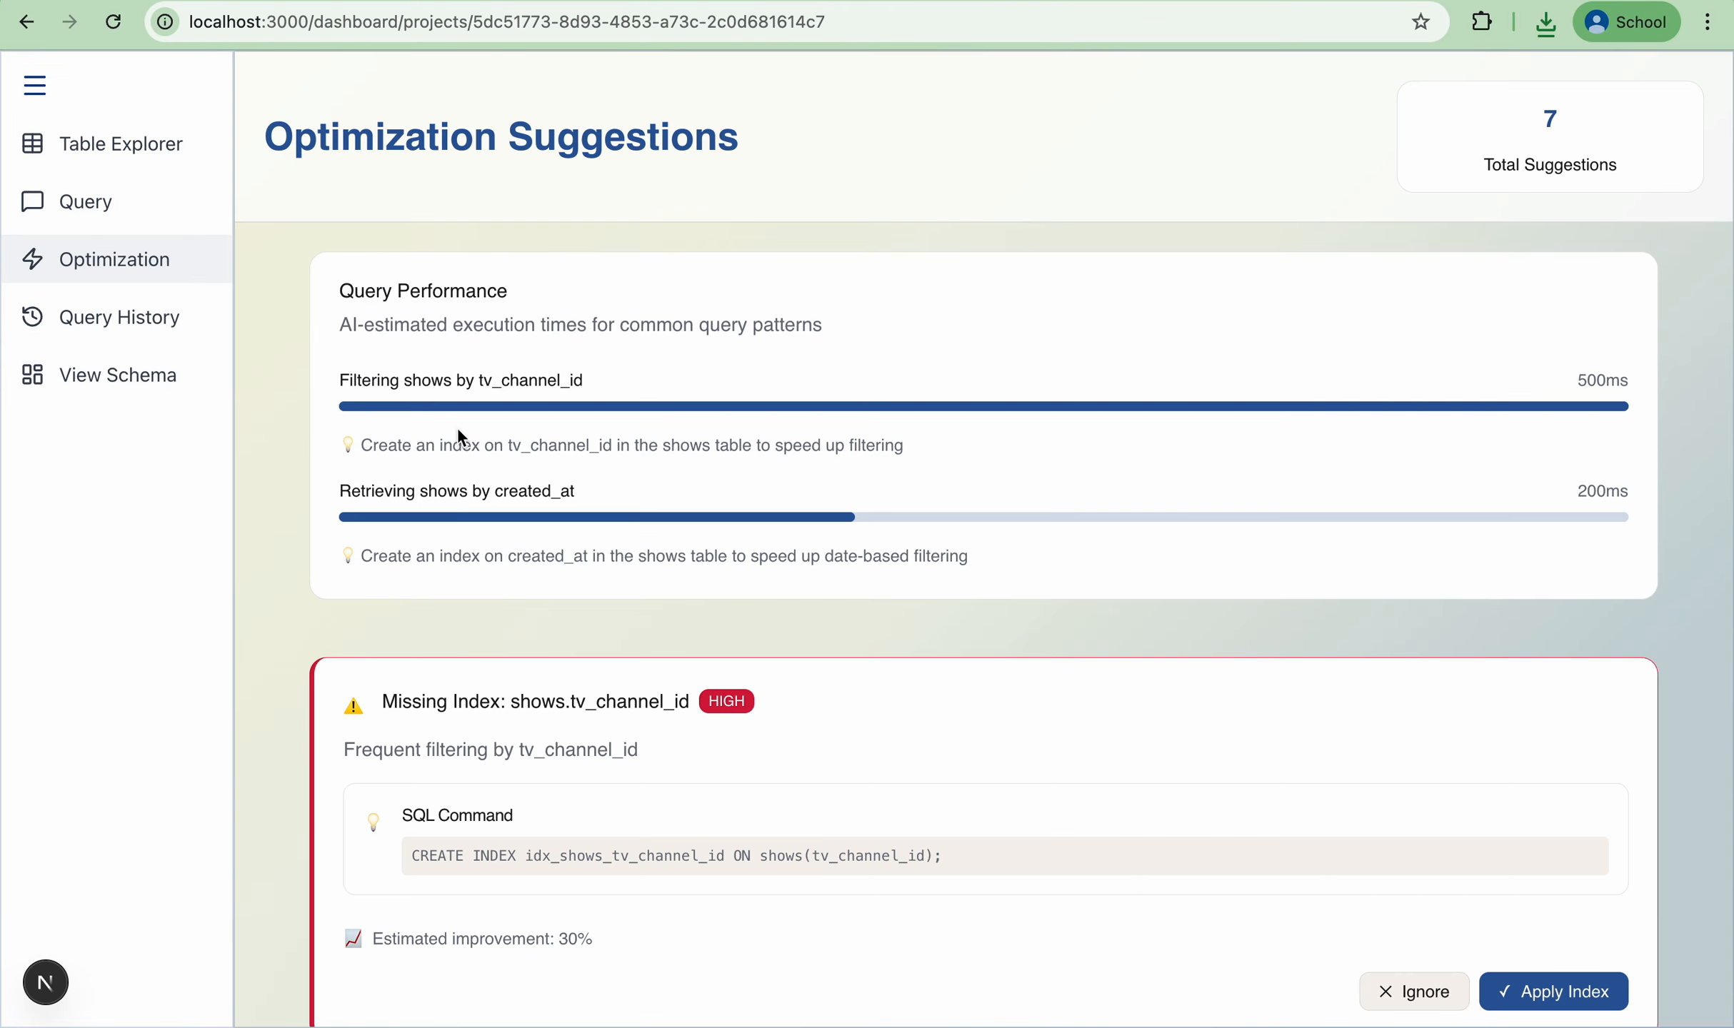
- Examine the optimization page's query performance estimates, missing-index suggestions, schema improvements and potential issues
scroll(457, 430, down, 10)
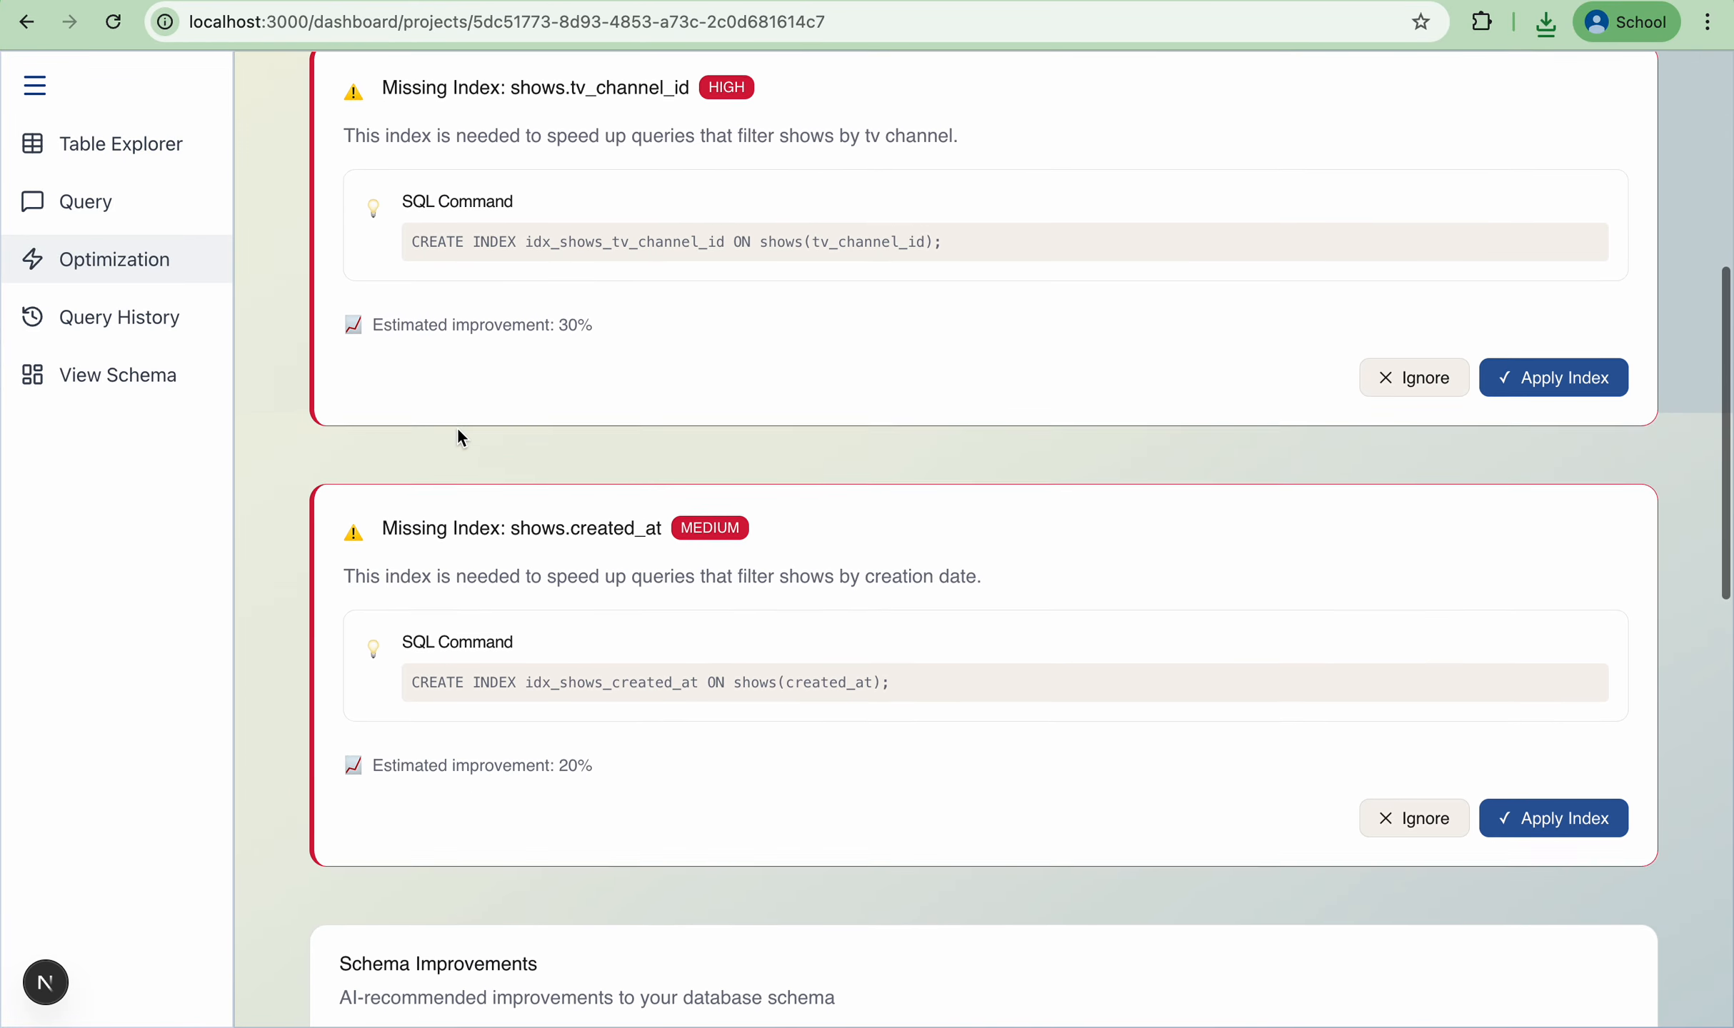
scroll(457, 432, down, 2)
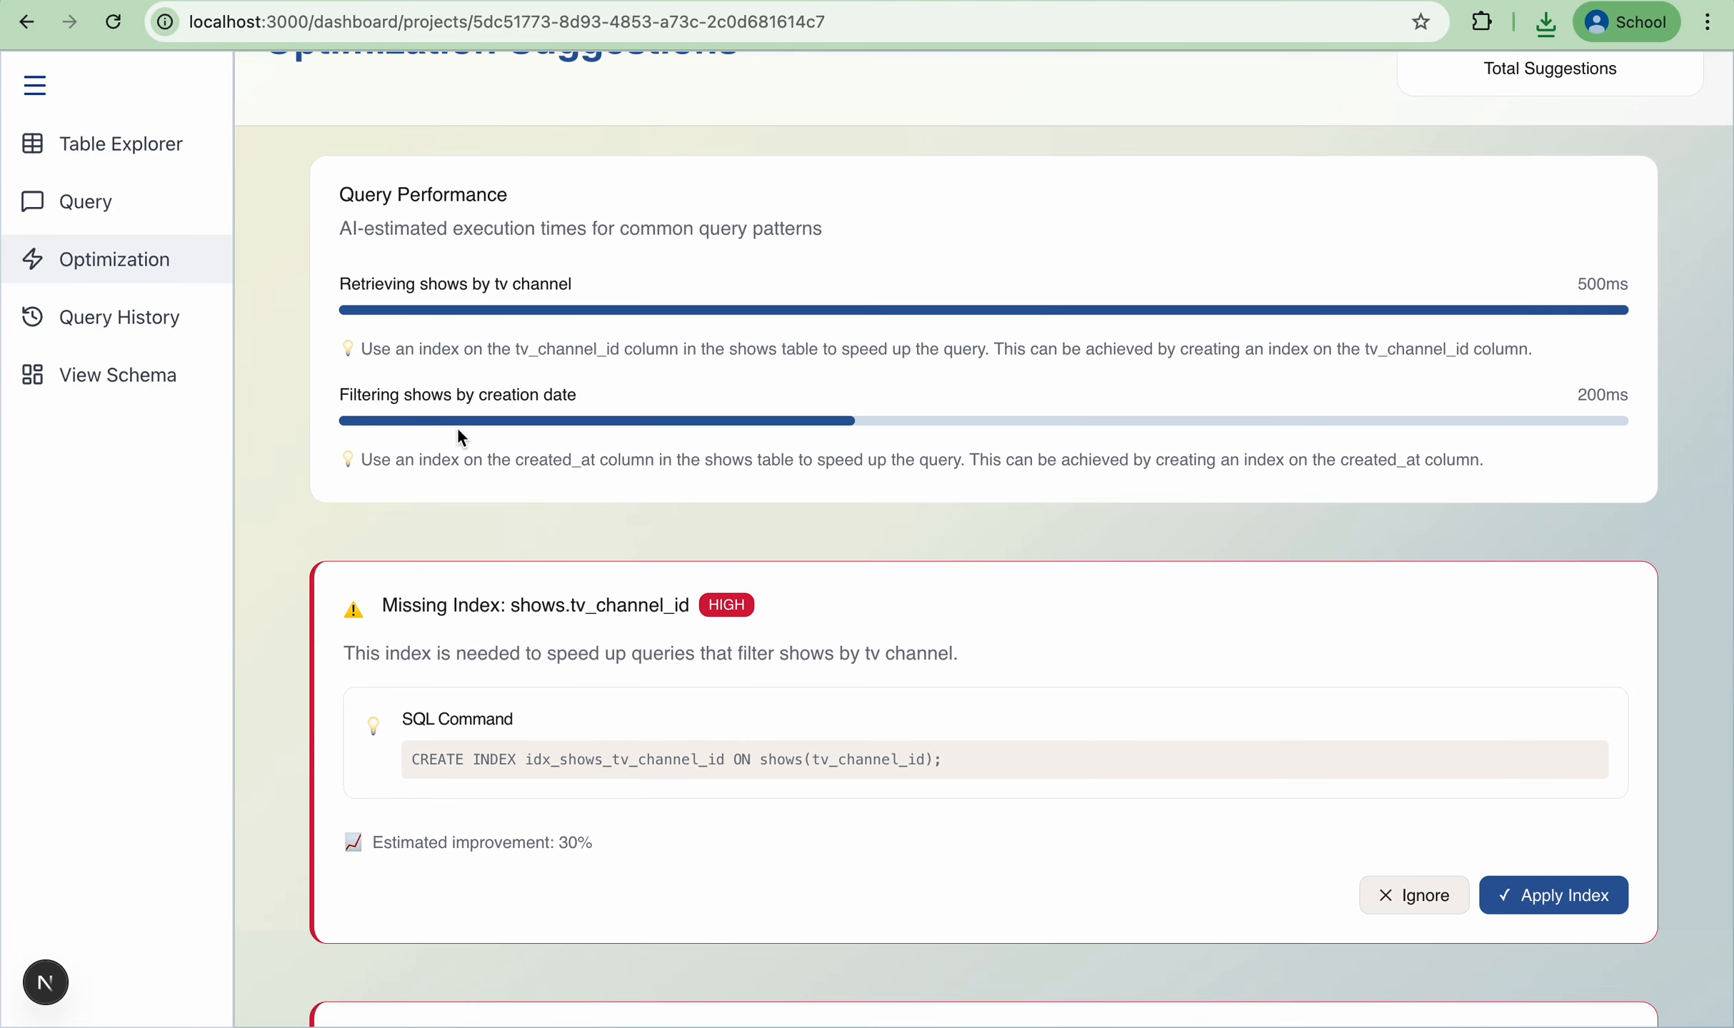
scroll(461, 437, down, 2)
scroll(457, 428, down, 1)
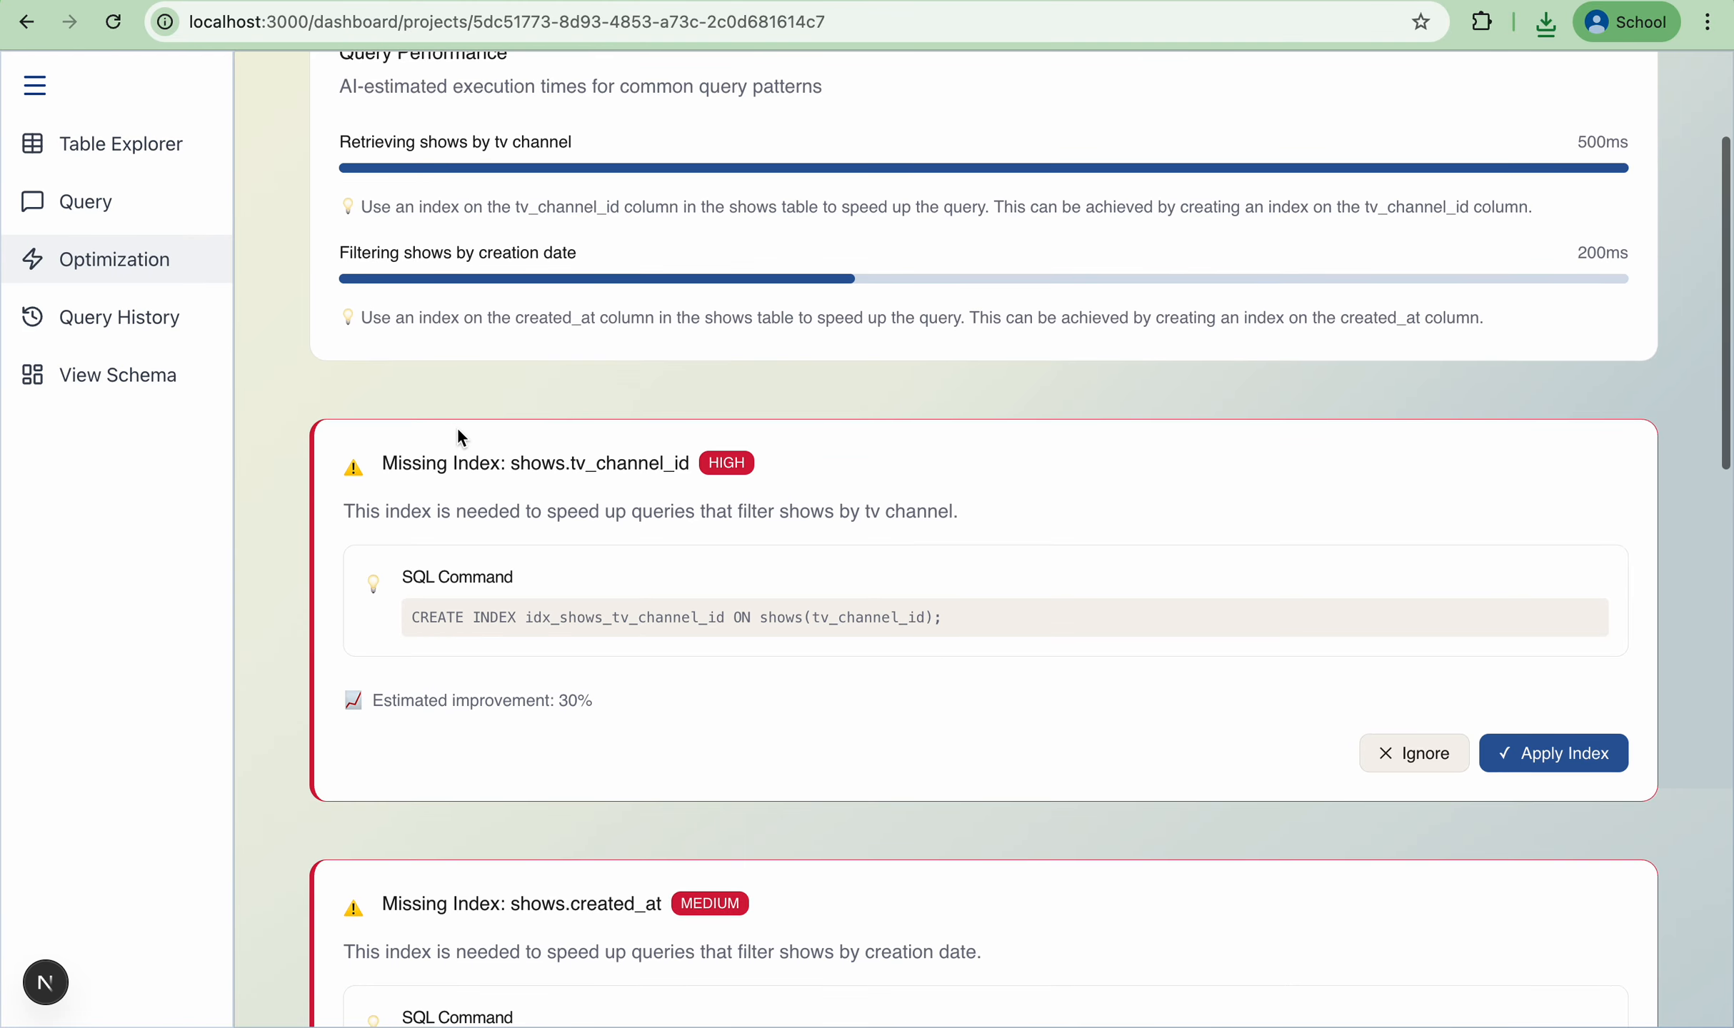
scroll(457, 429, up, 2)
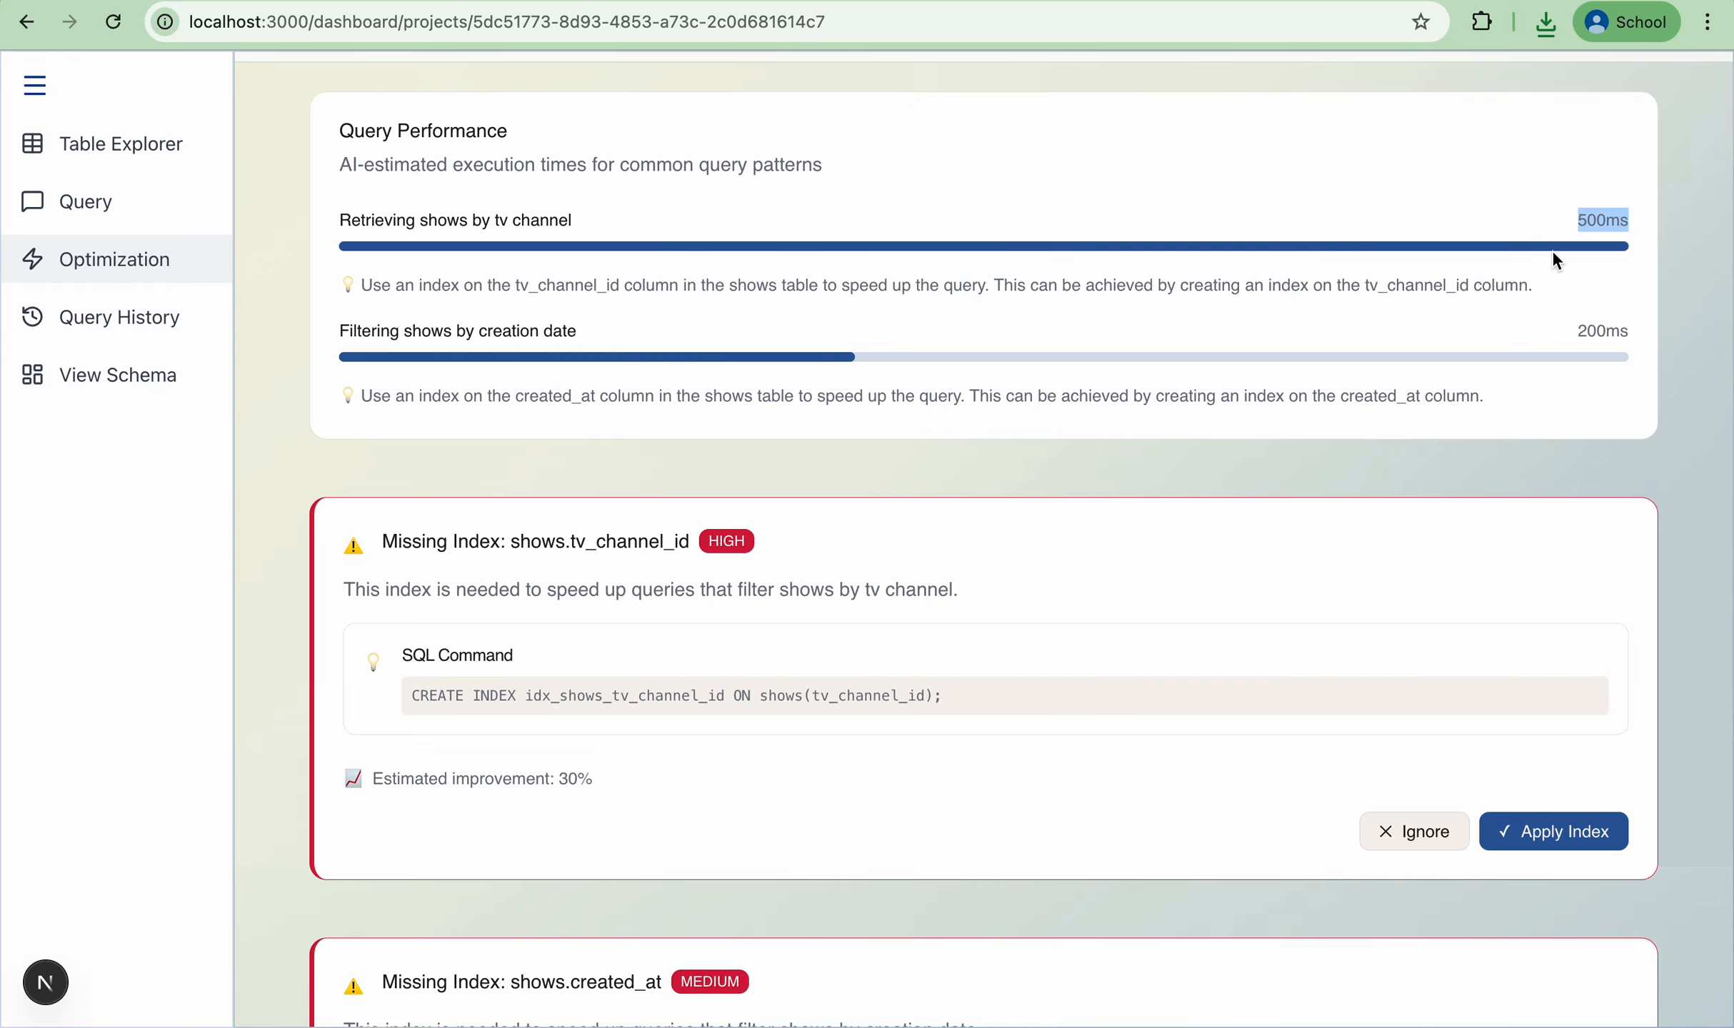
scroll(1574, 335, down, 20)
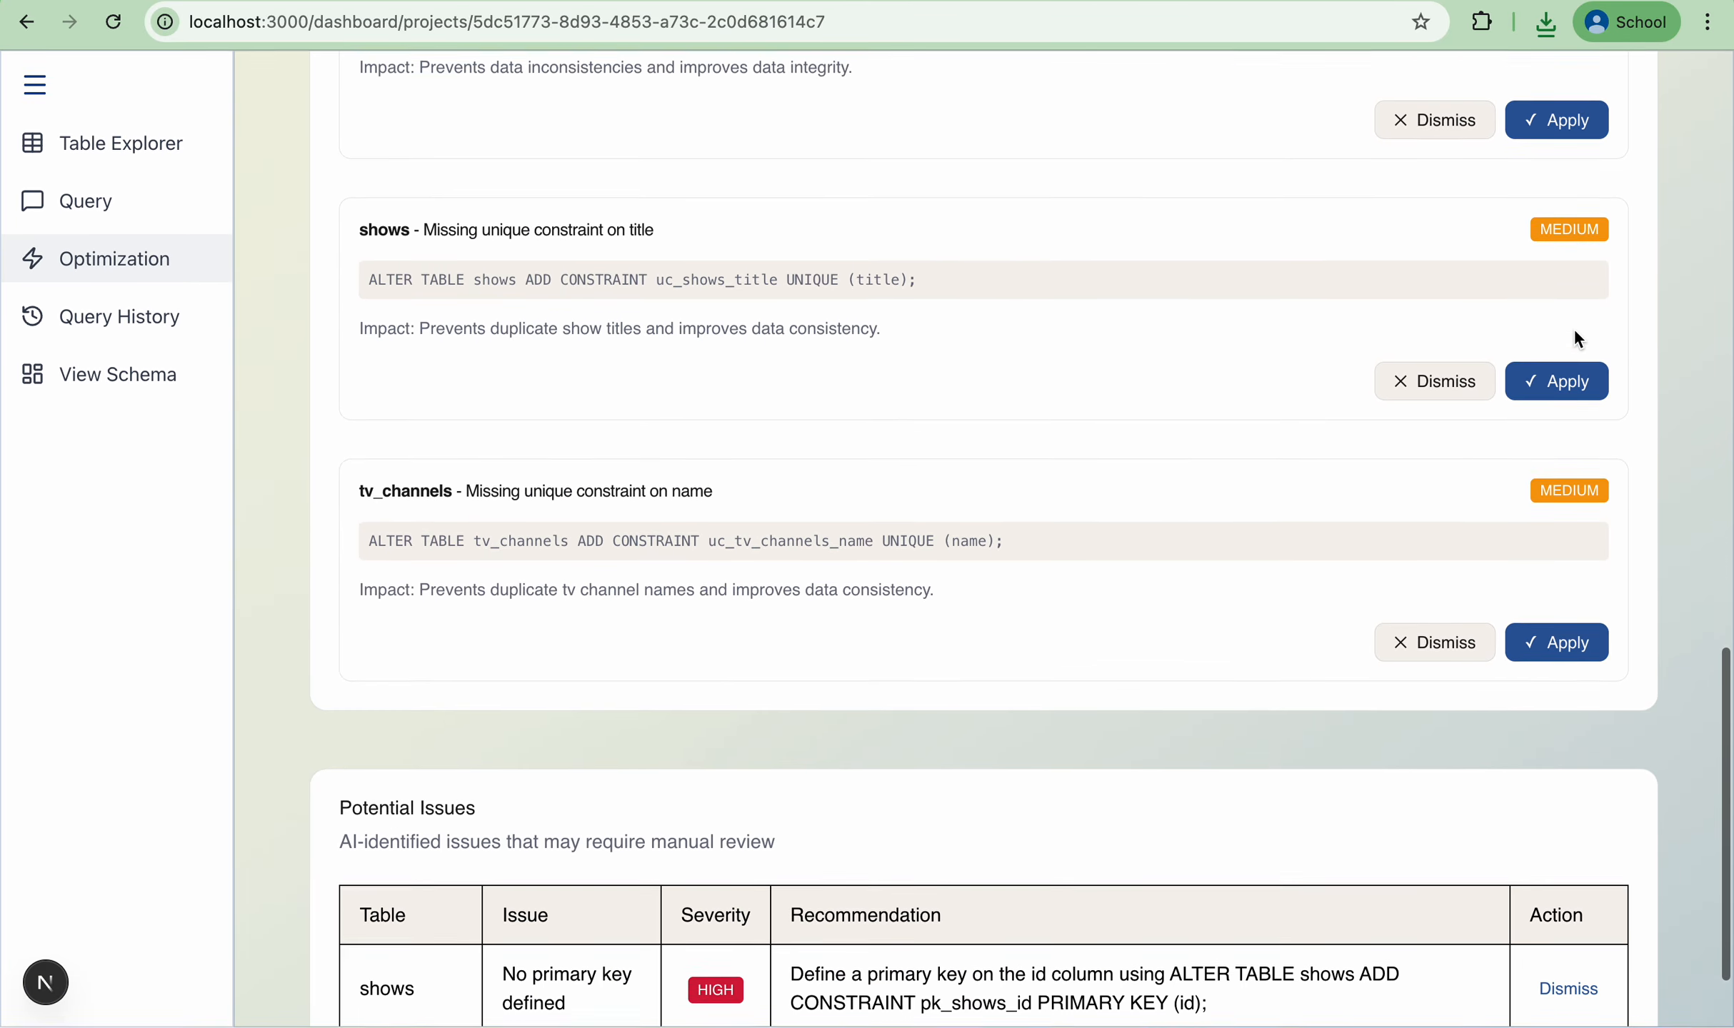
scroll(1573, 334, down, 2)
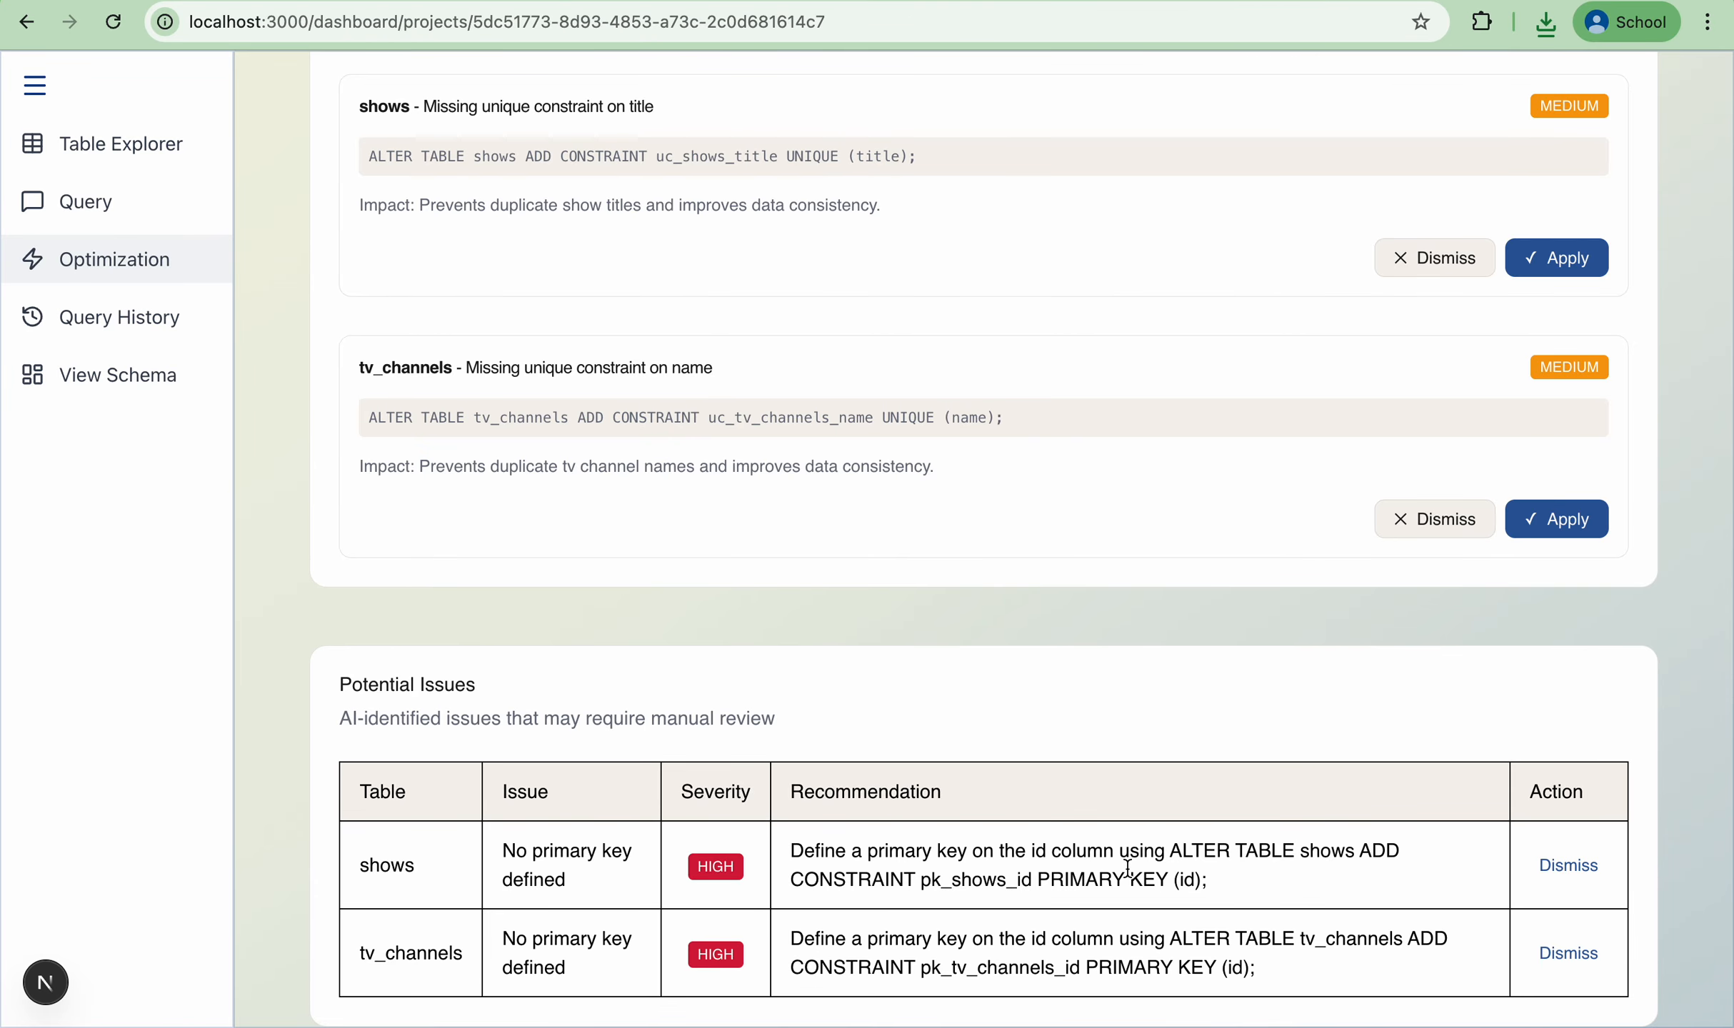
- Generate the AI database summary, read its quick stats and content description, and close it
scroll(628, 653, up, 20)
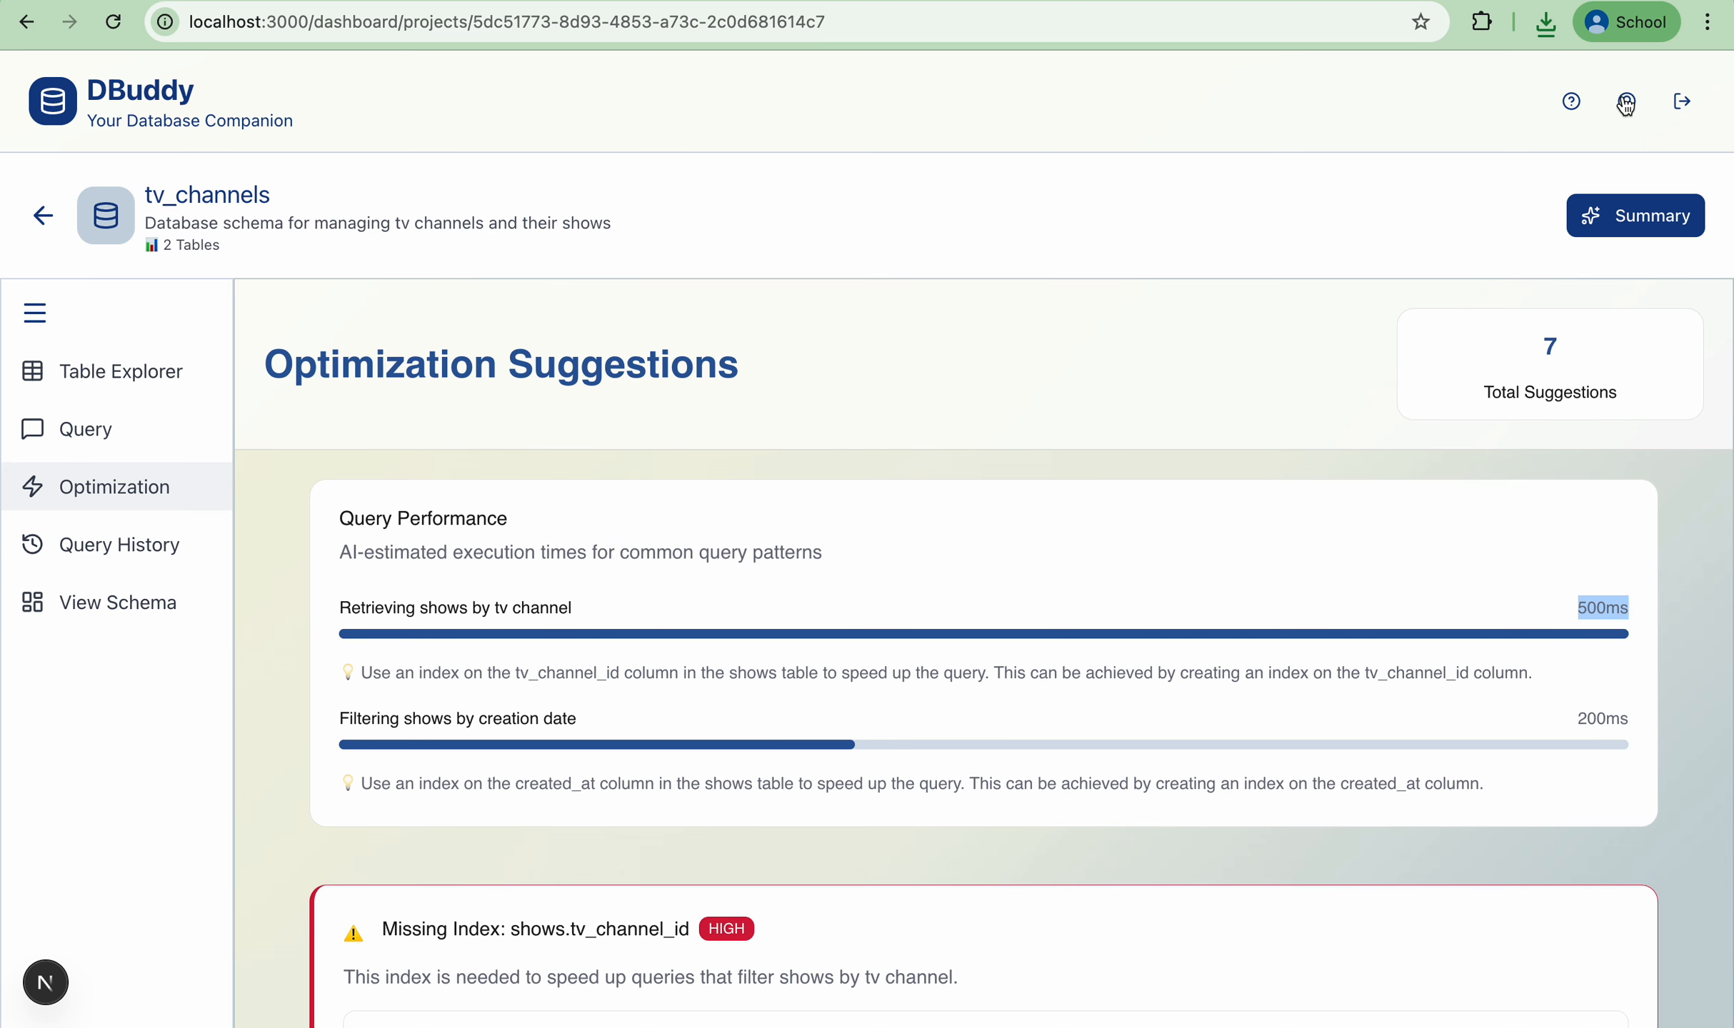
click(1637, 207)
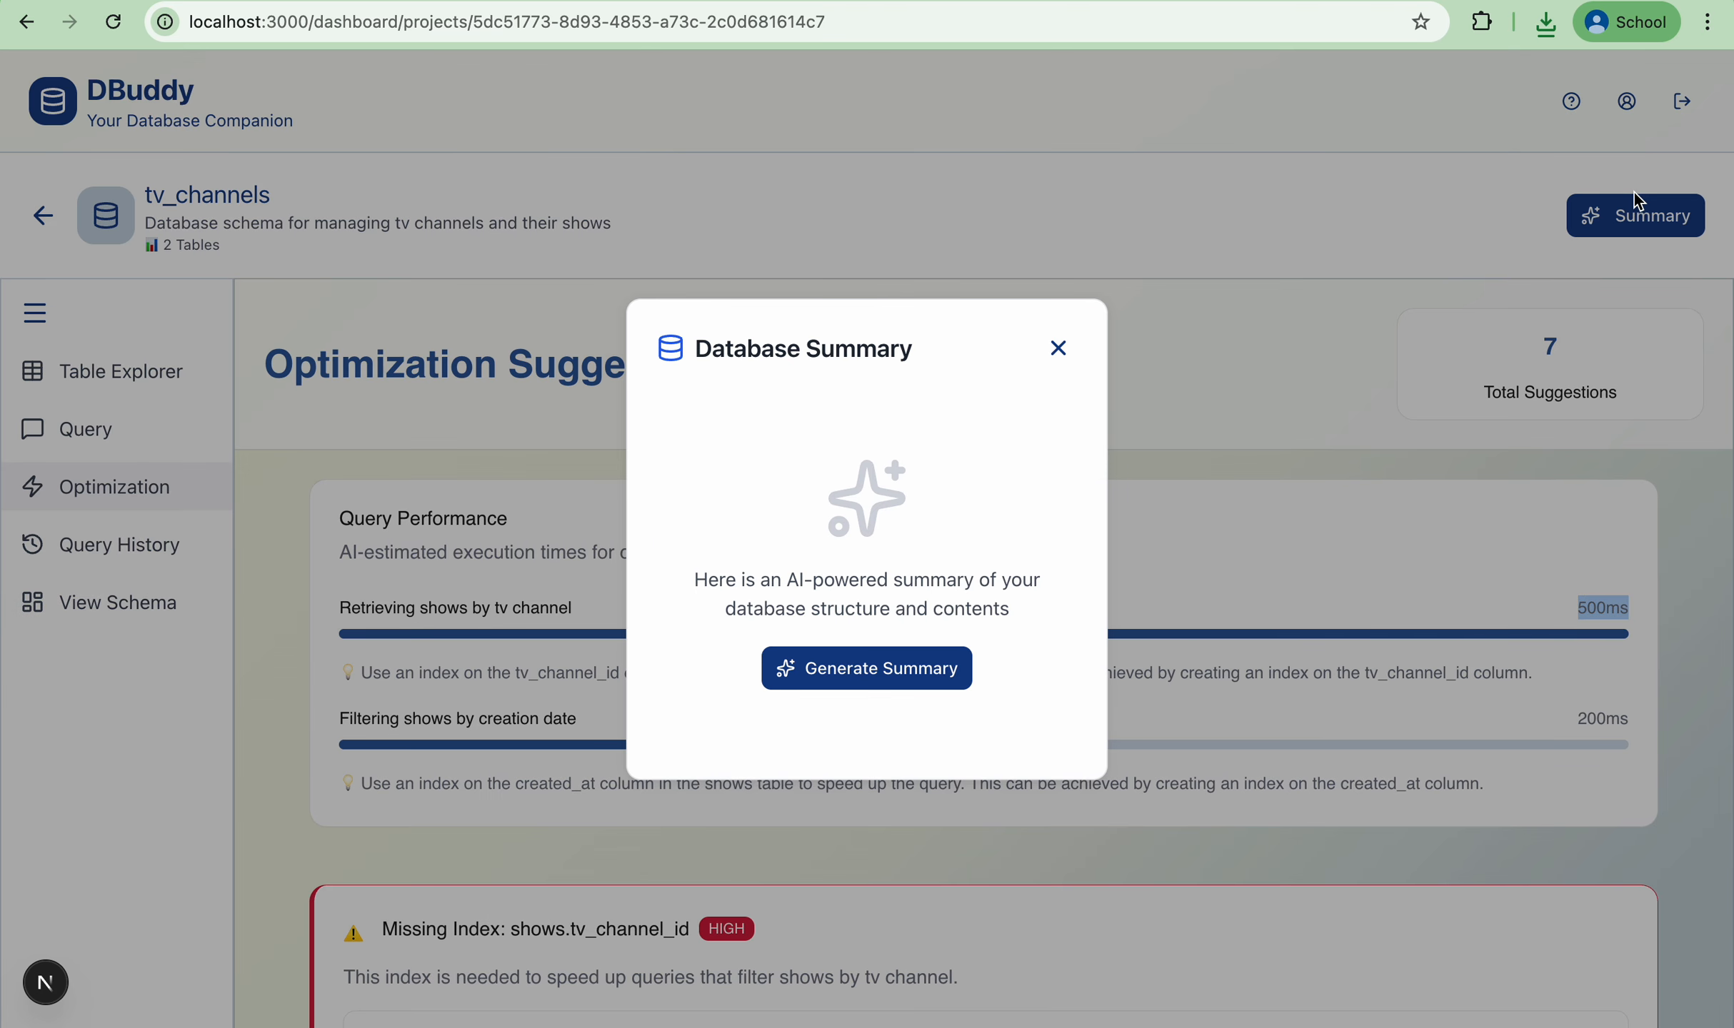
click(917, 675)
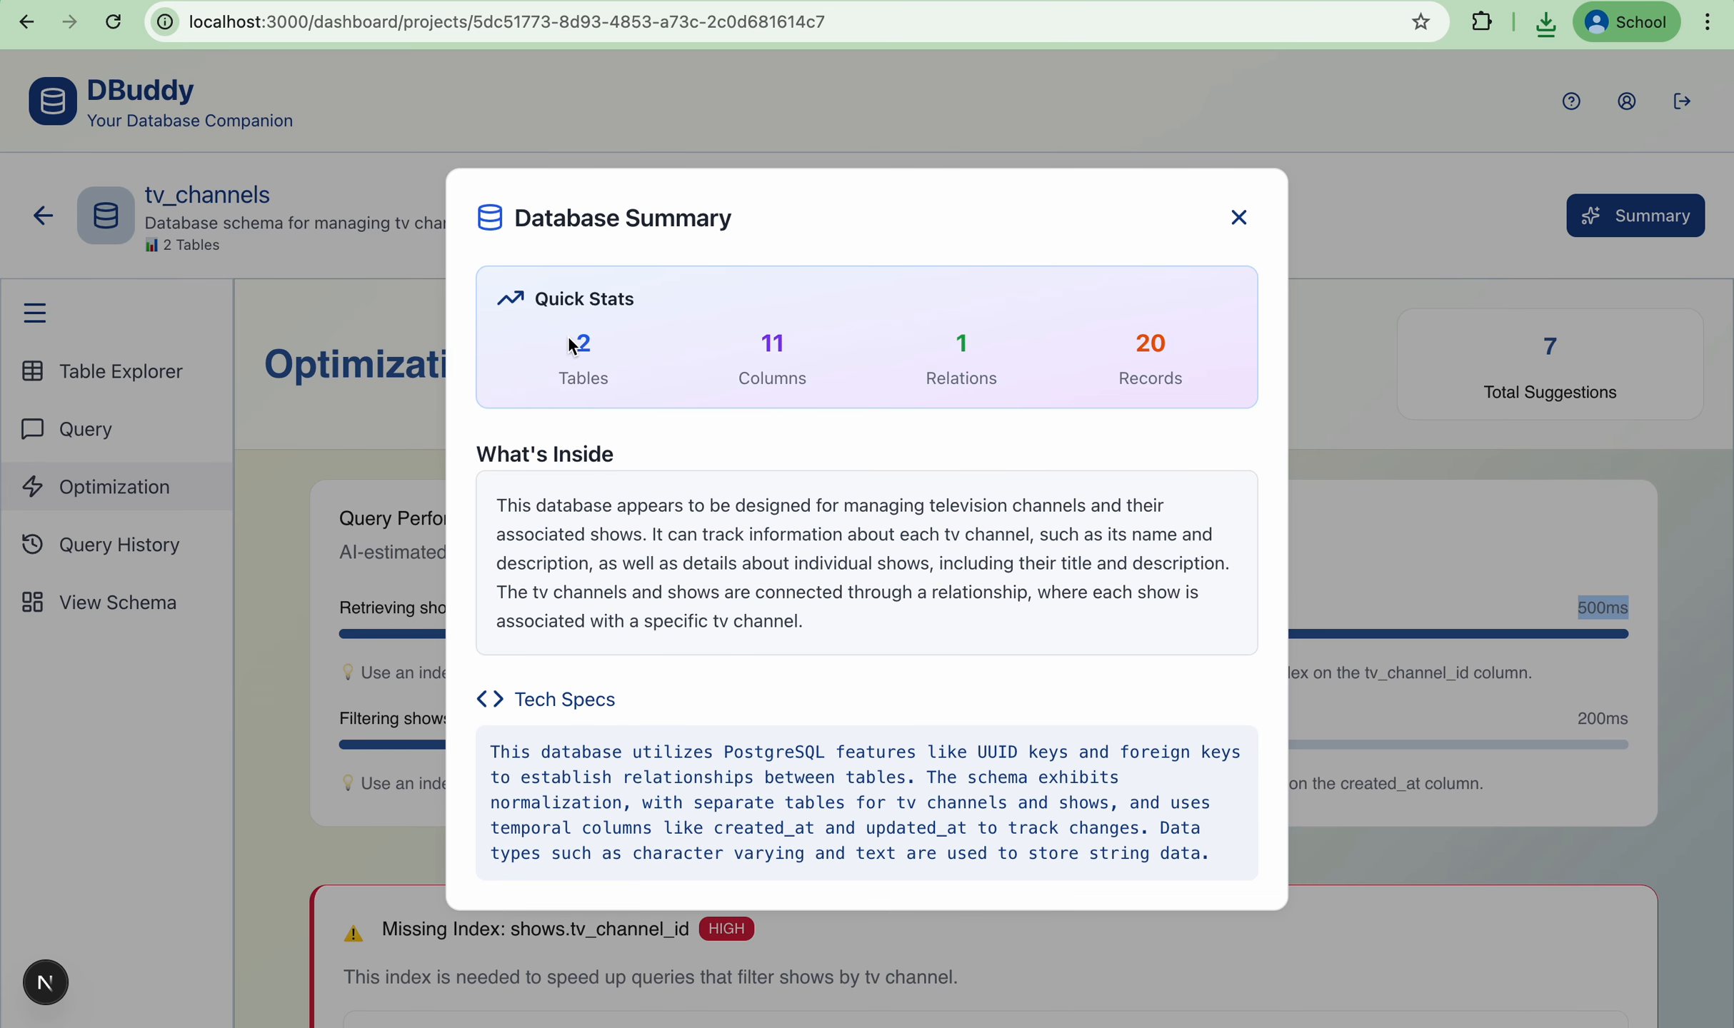
double_click(574, 345)
click(1118, 349)
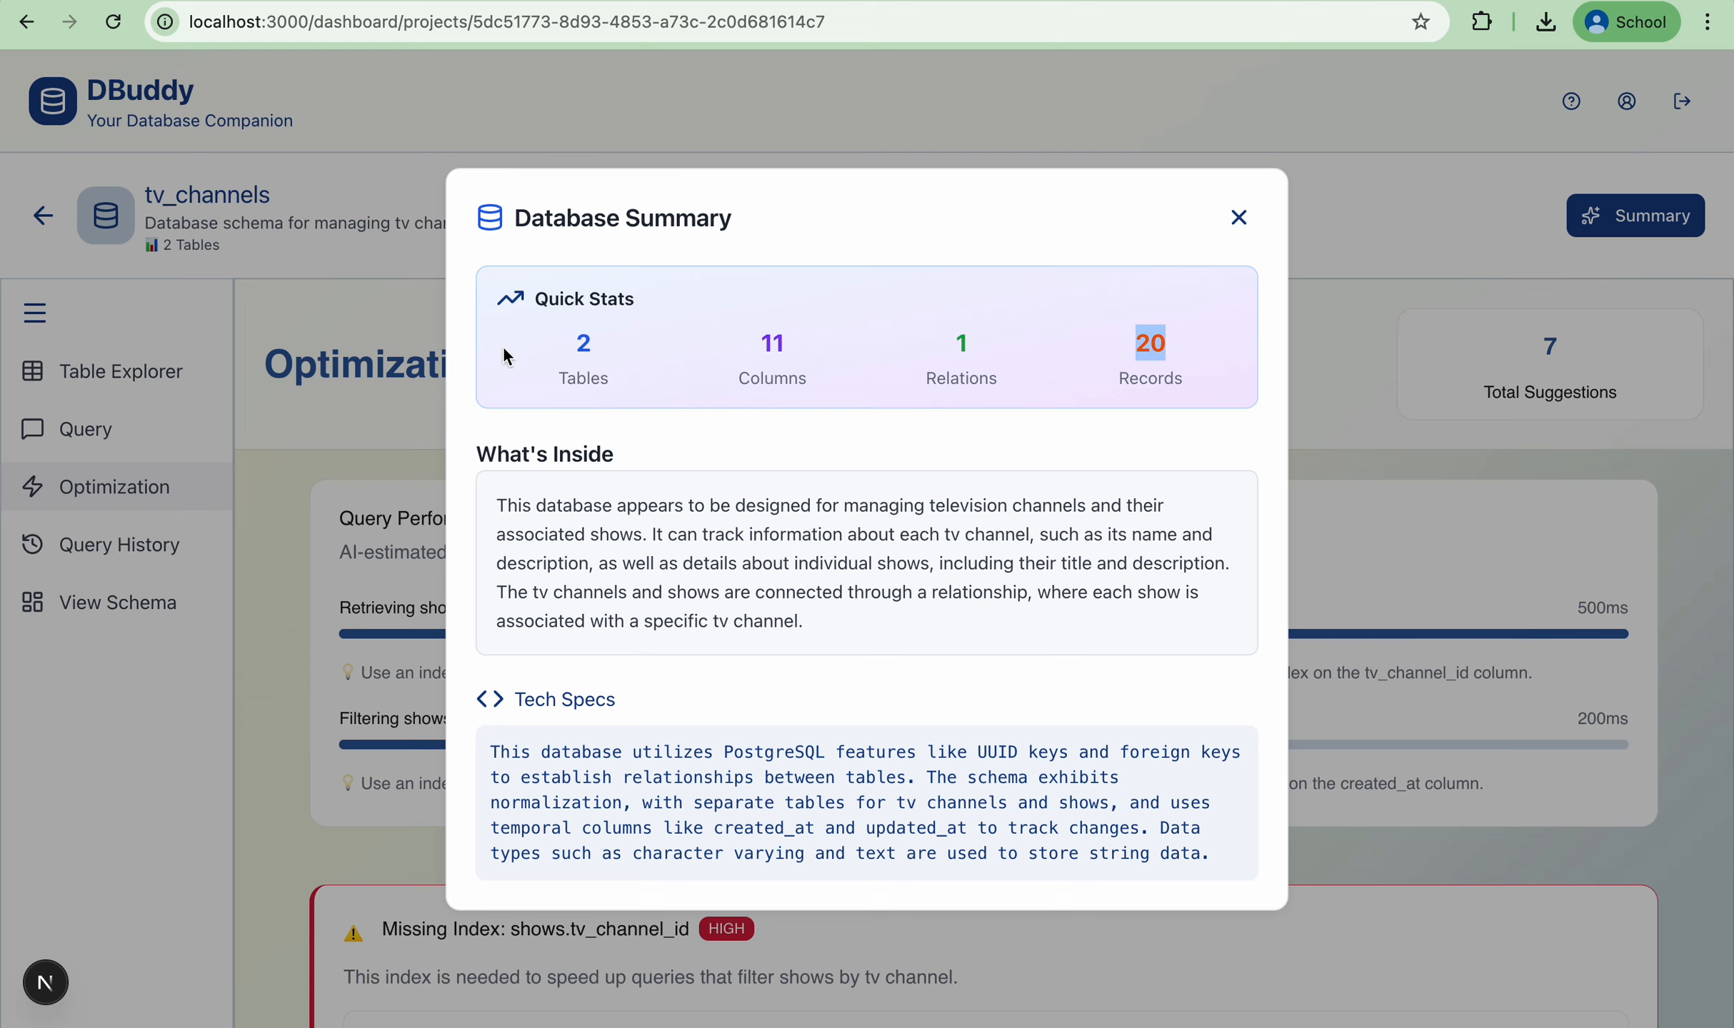
scroll(739, 453, down, 1)
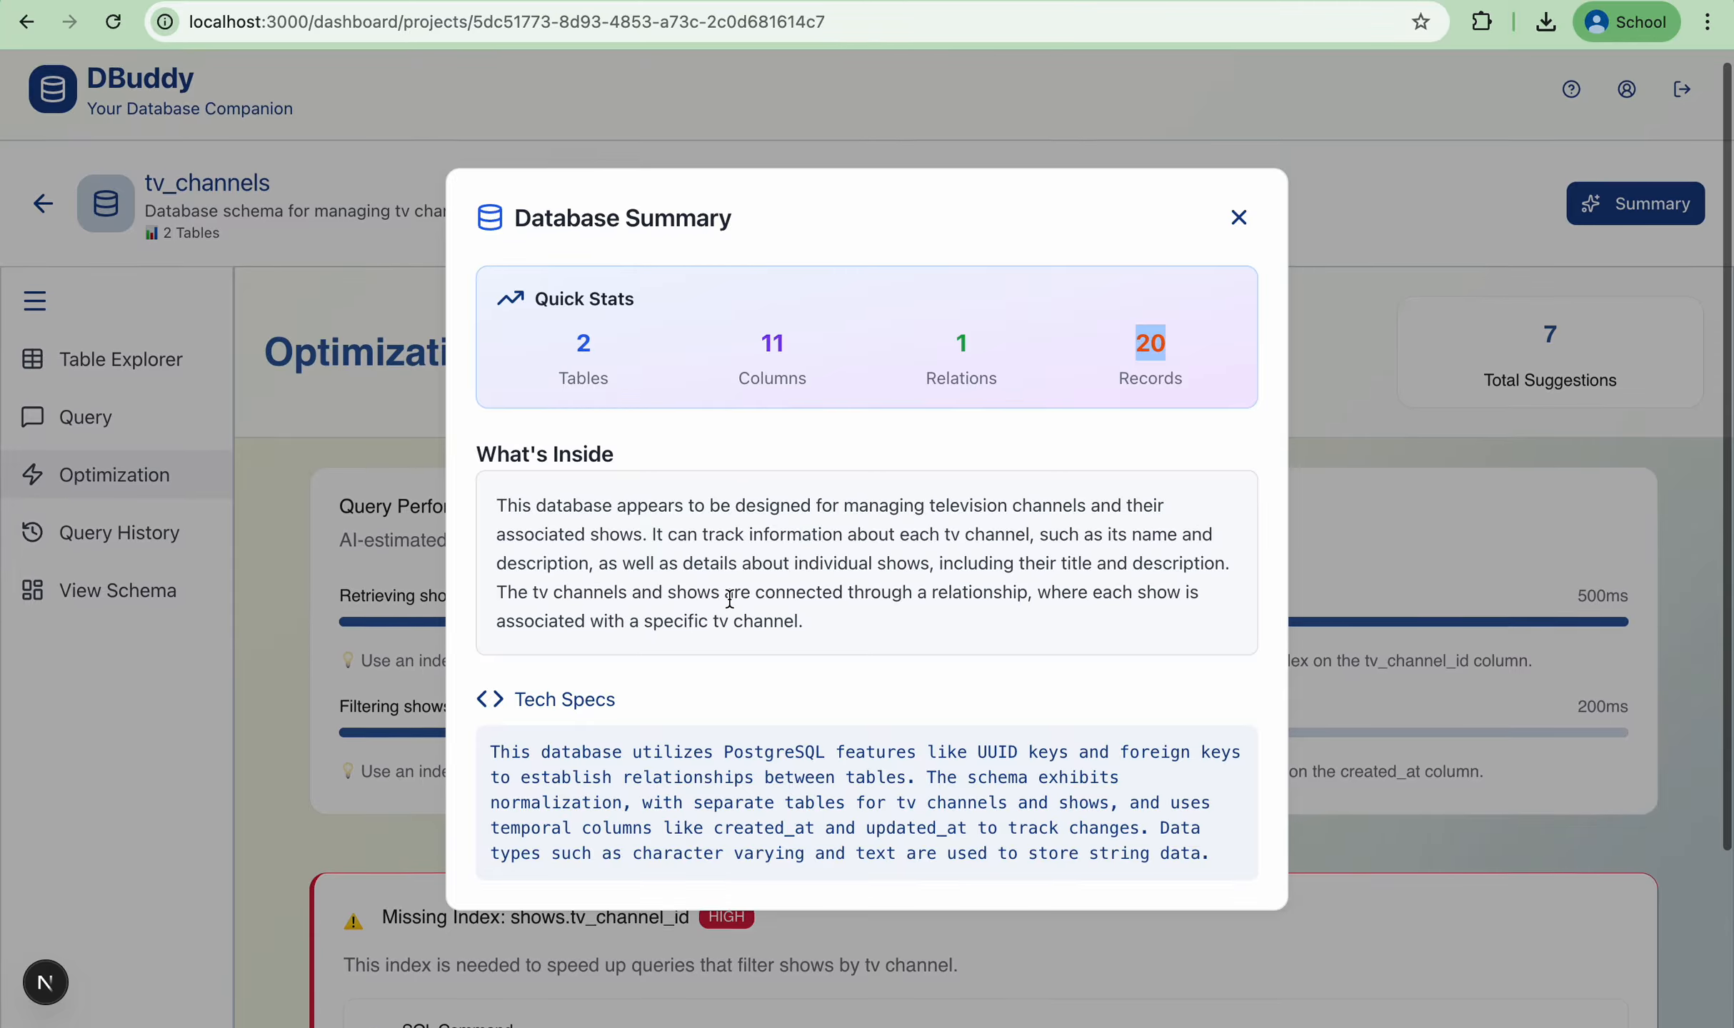
drag(805, 620, 490, 512)
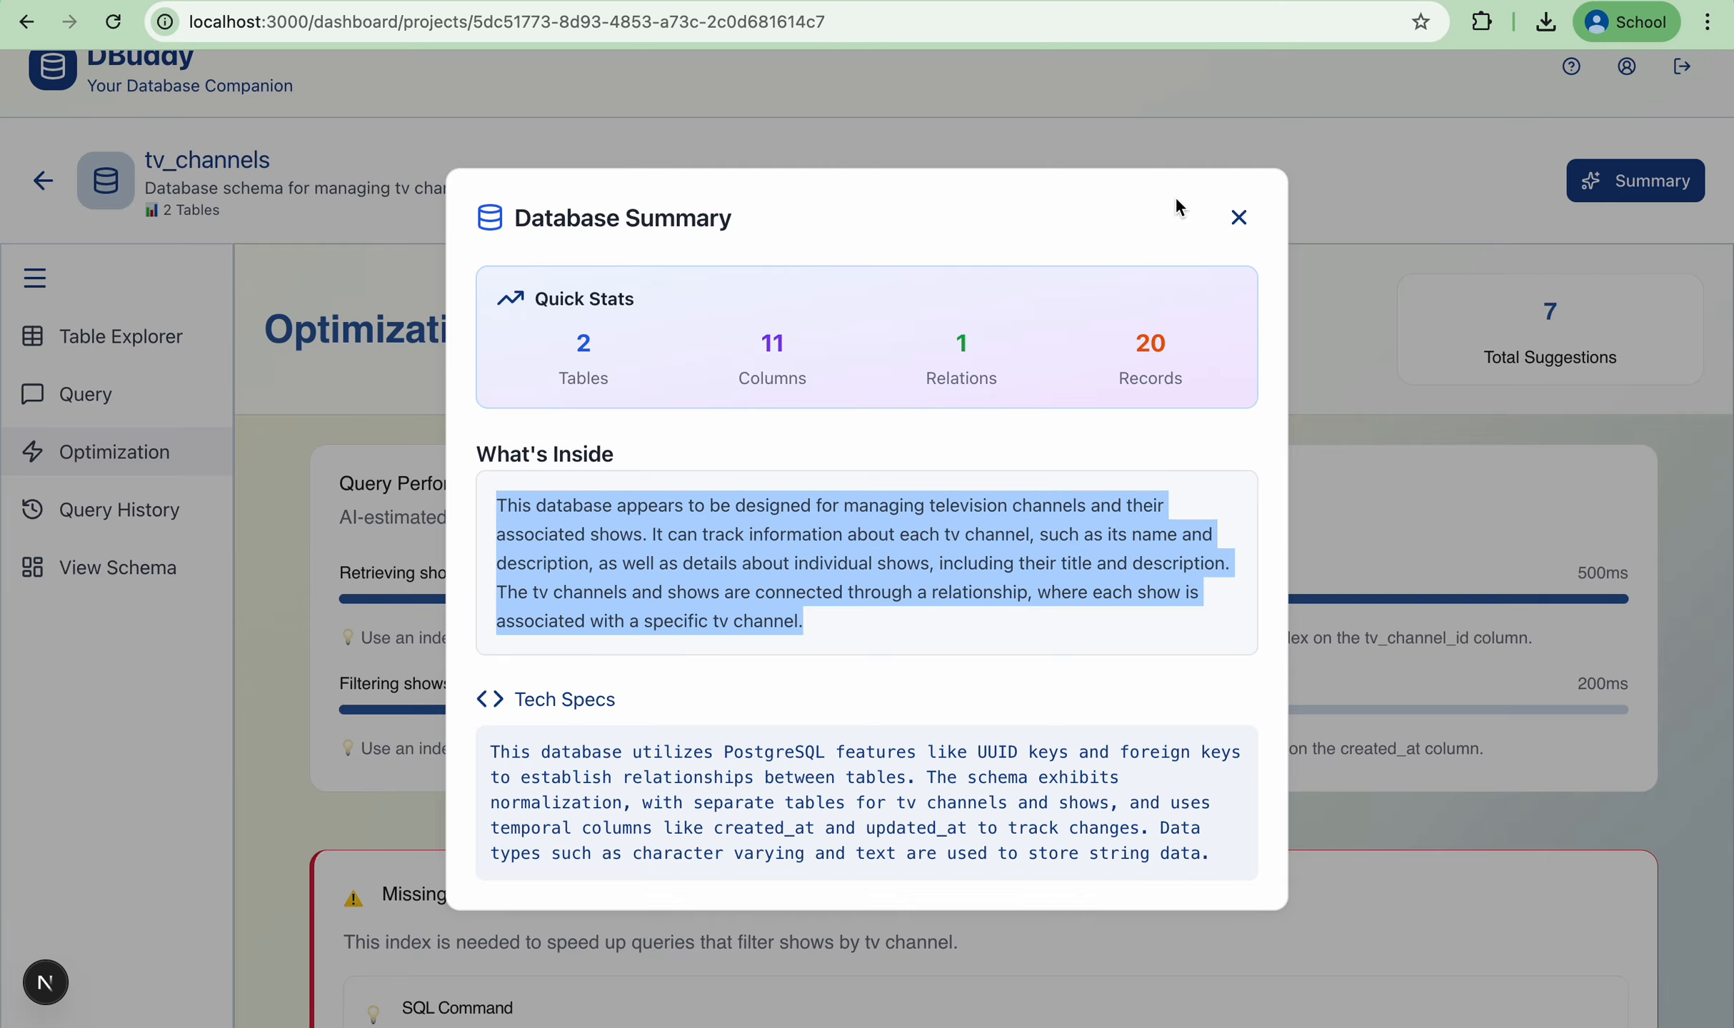
click(1239, 217)
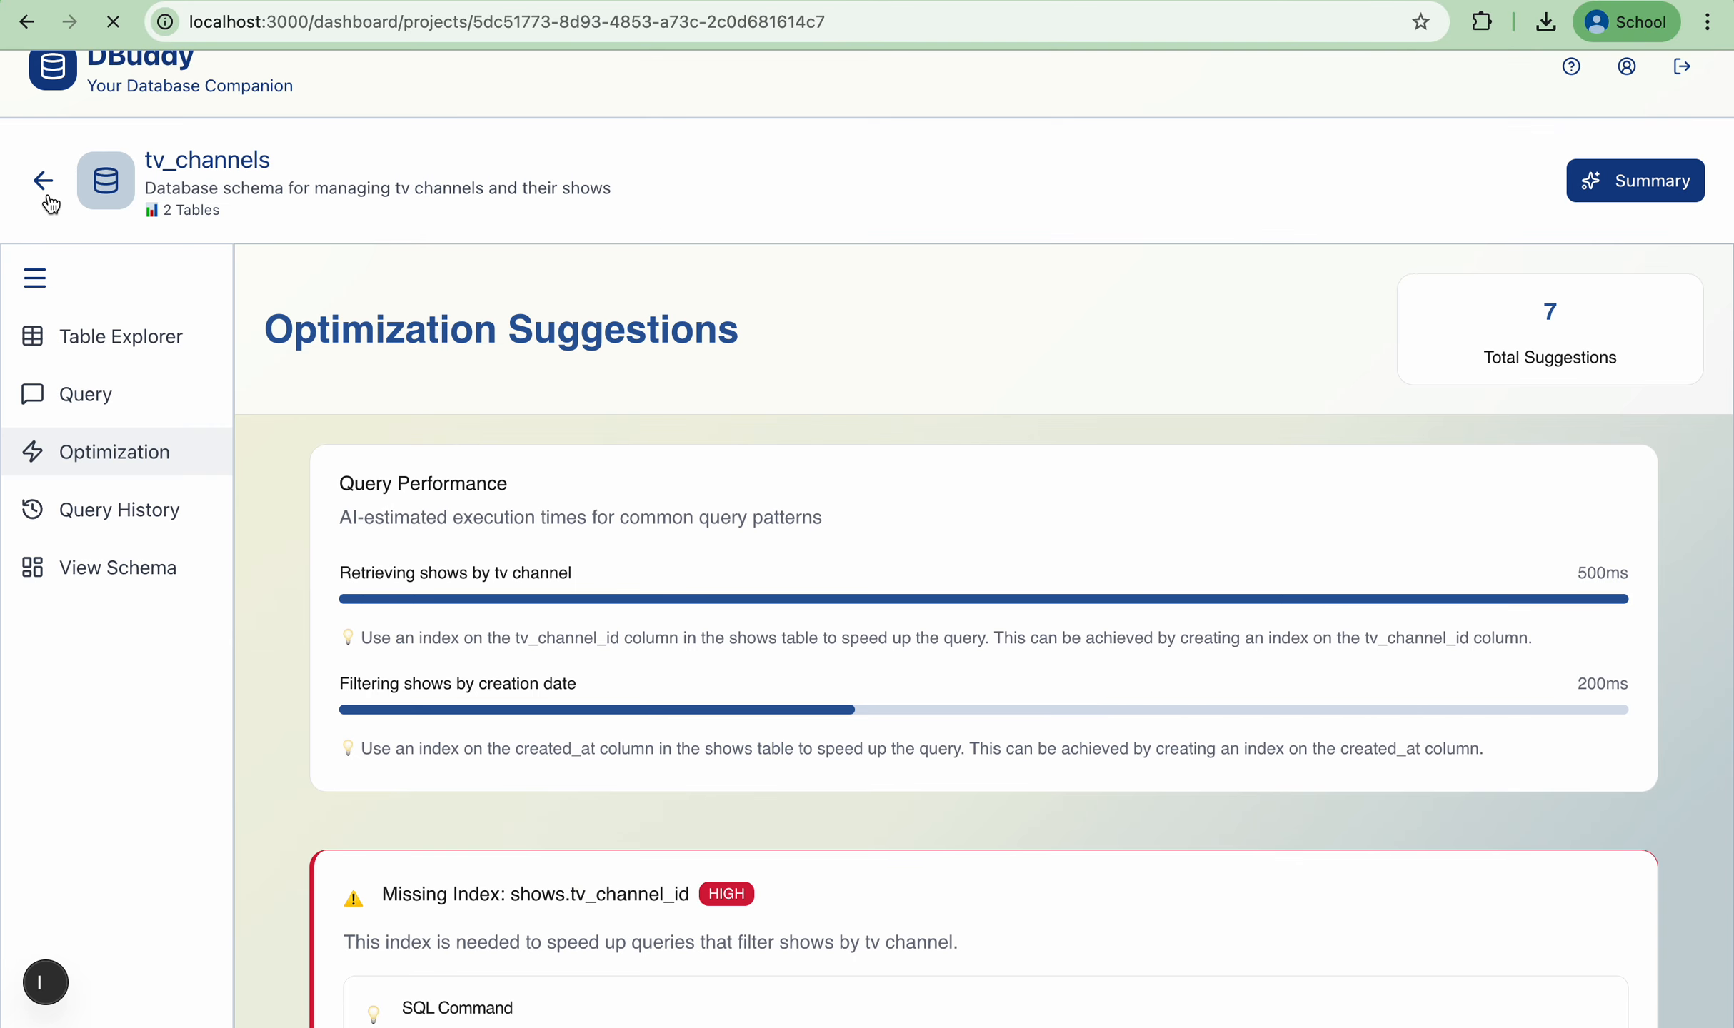
- Return to the dashboard and rename the tv_channels project as tv_options
click(43, 180)
scroll(438, 314, down, 1)
scroll(439, 307, down, 4)
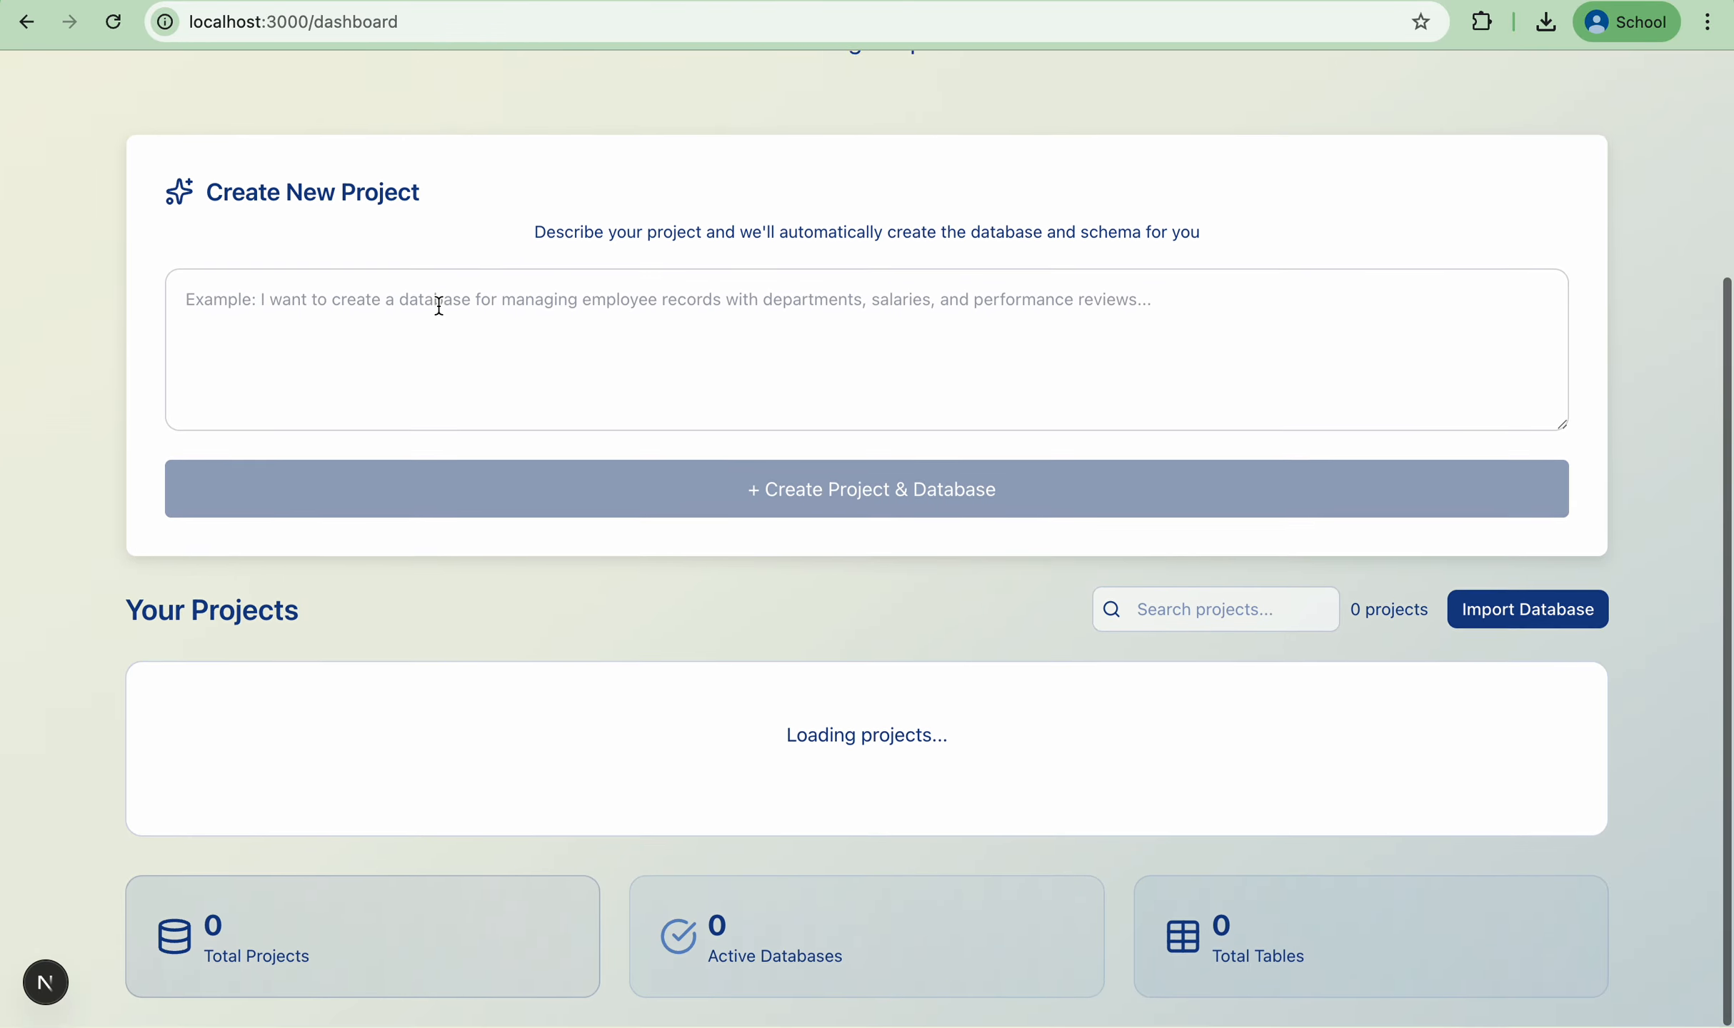
scroll(440, 305, down, 3)
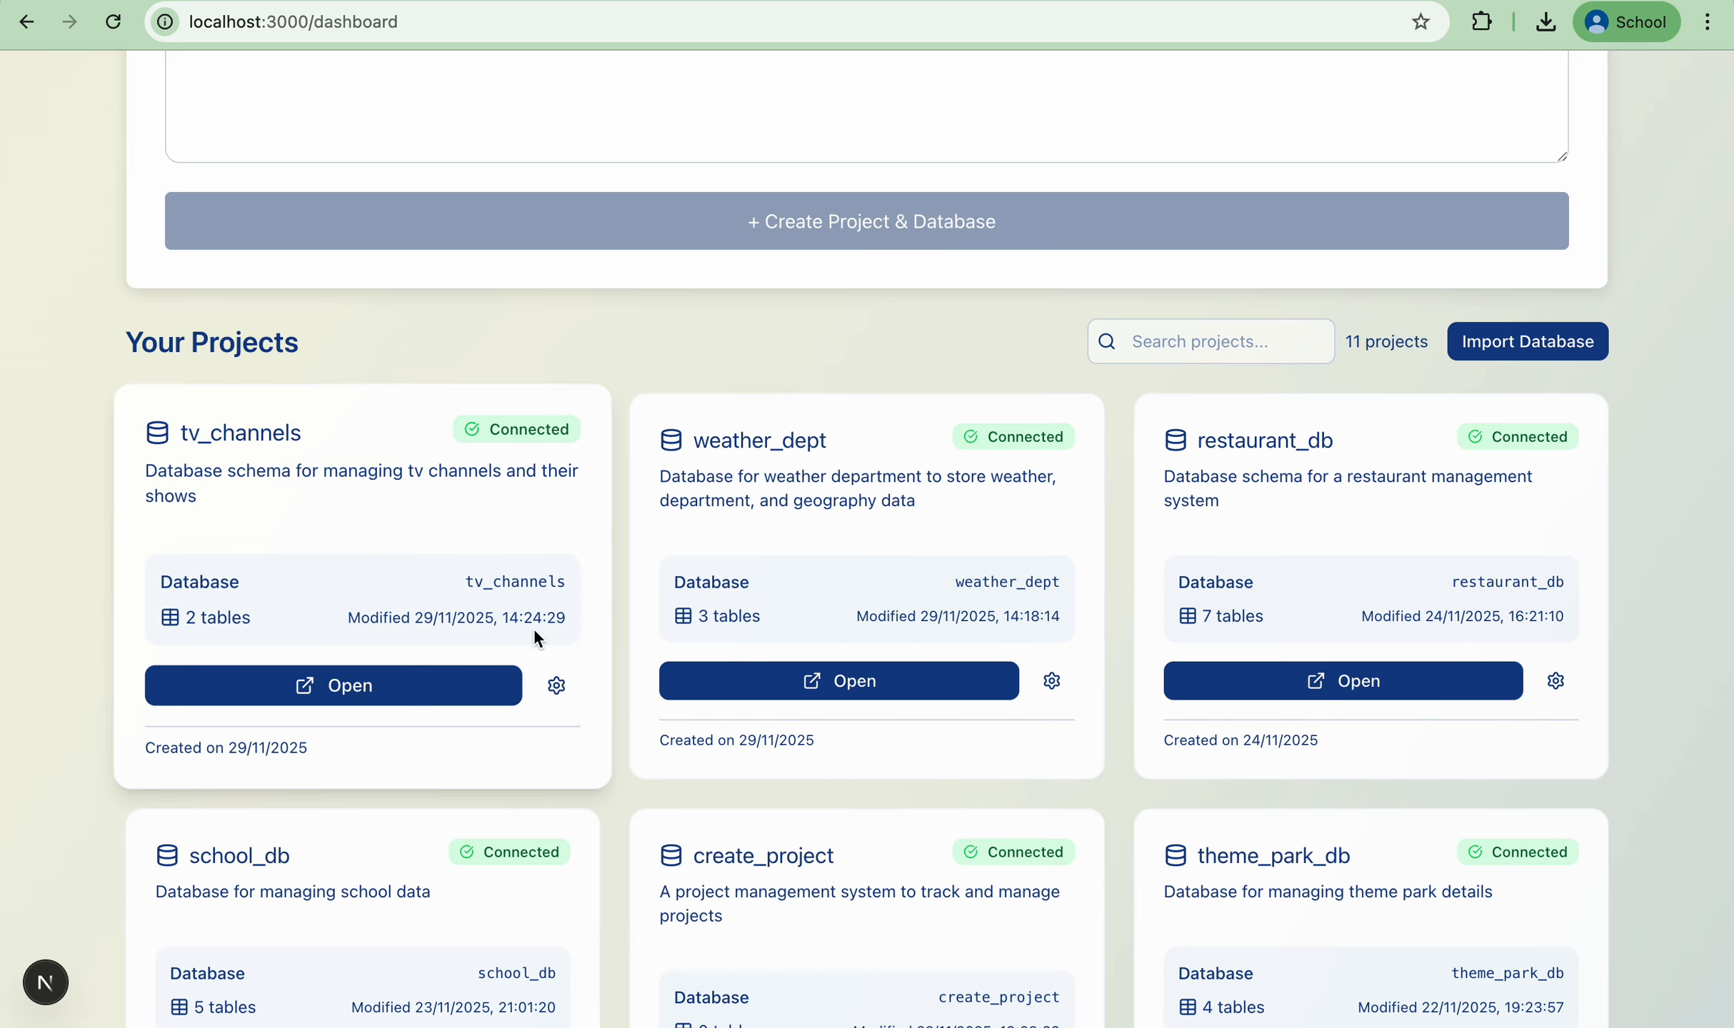
click(556, 685)
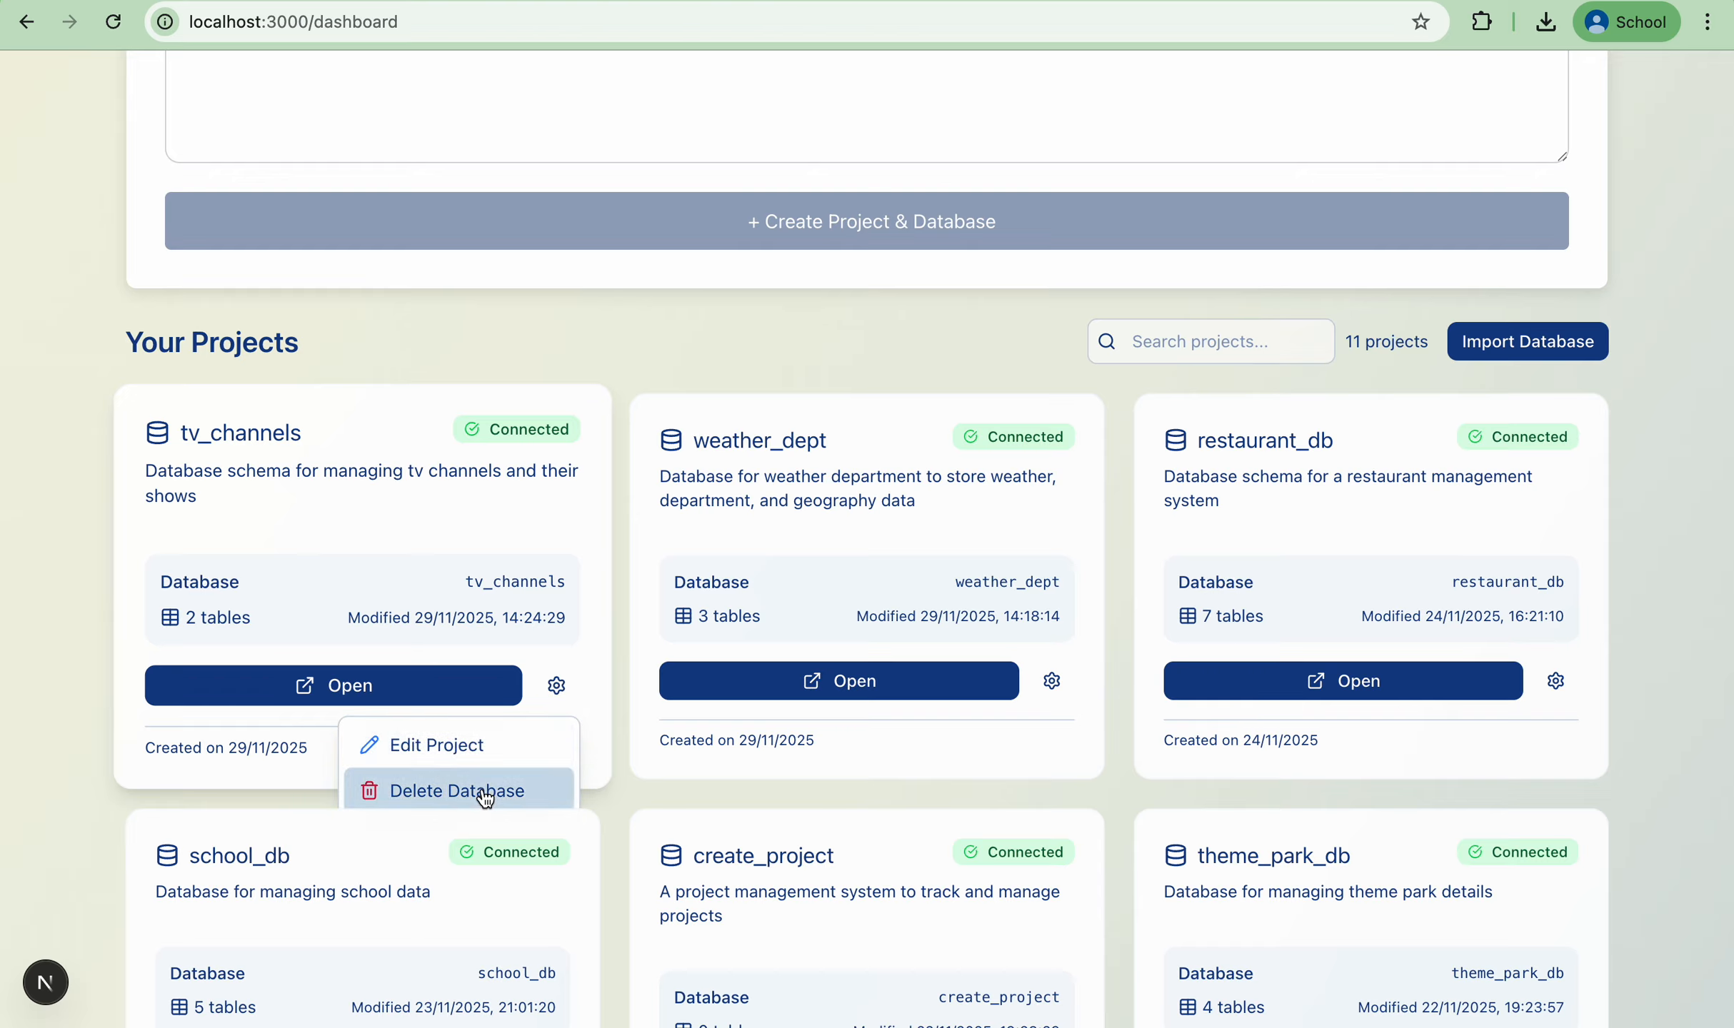
click(483, 746)
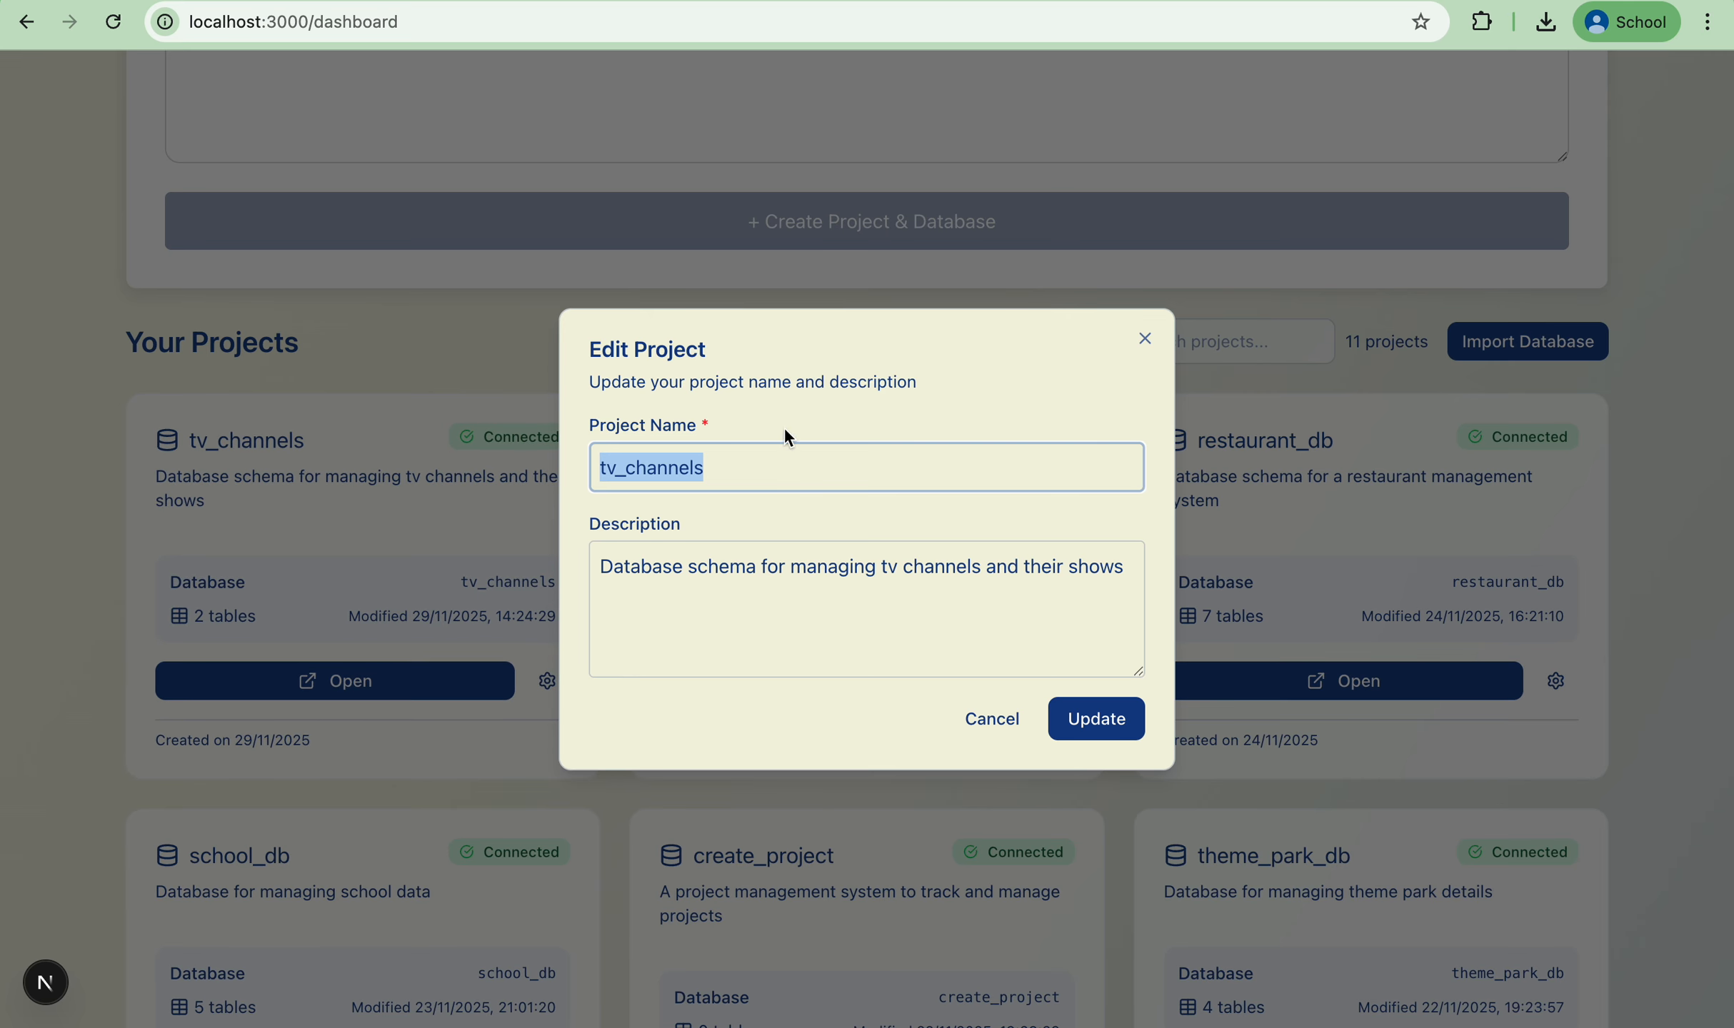
click(807, 472)
key(BackSpace)
key(BackSpace)
text(options)
click(1096, 720)
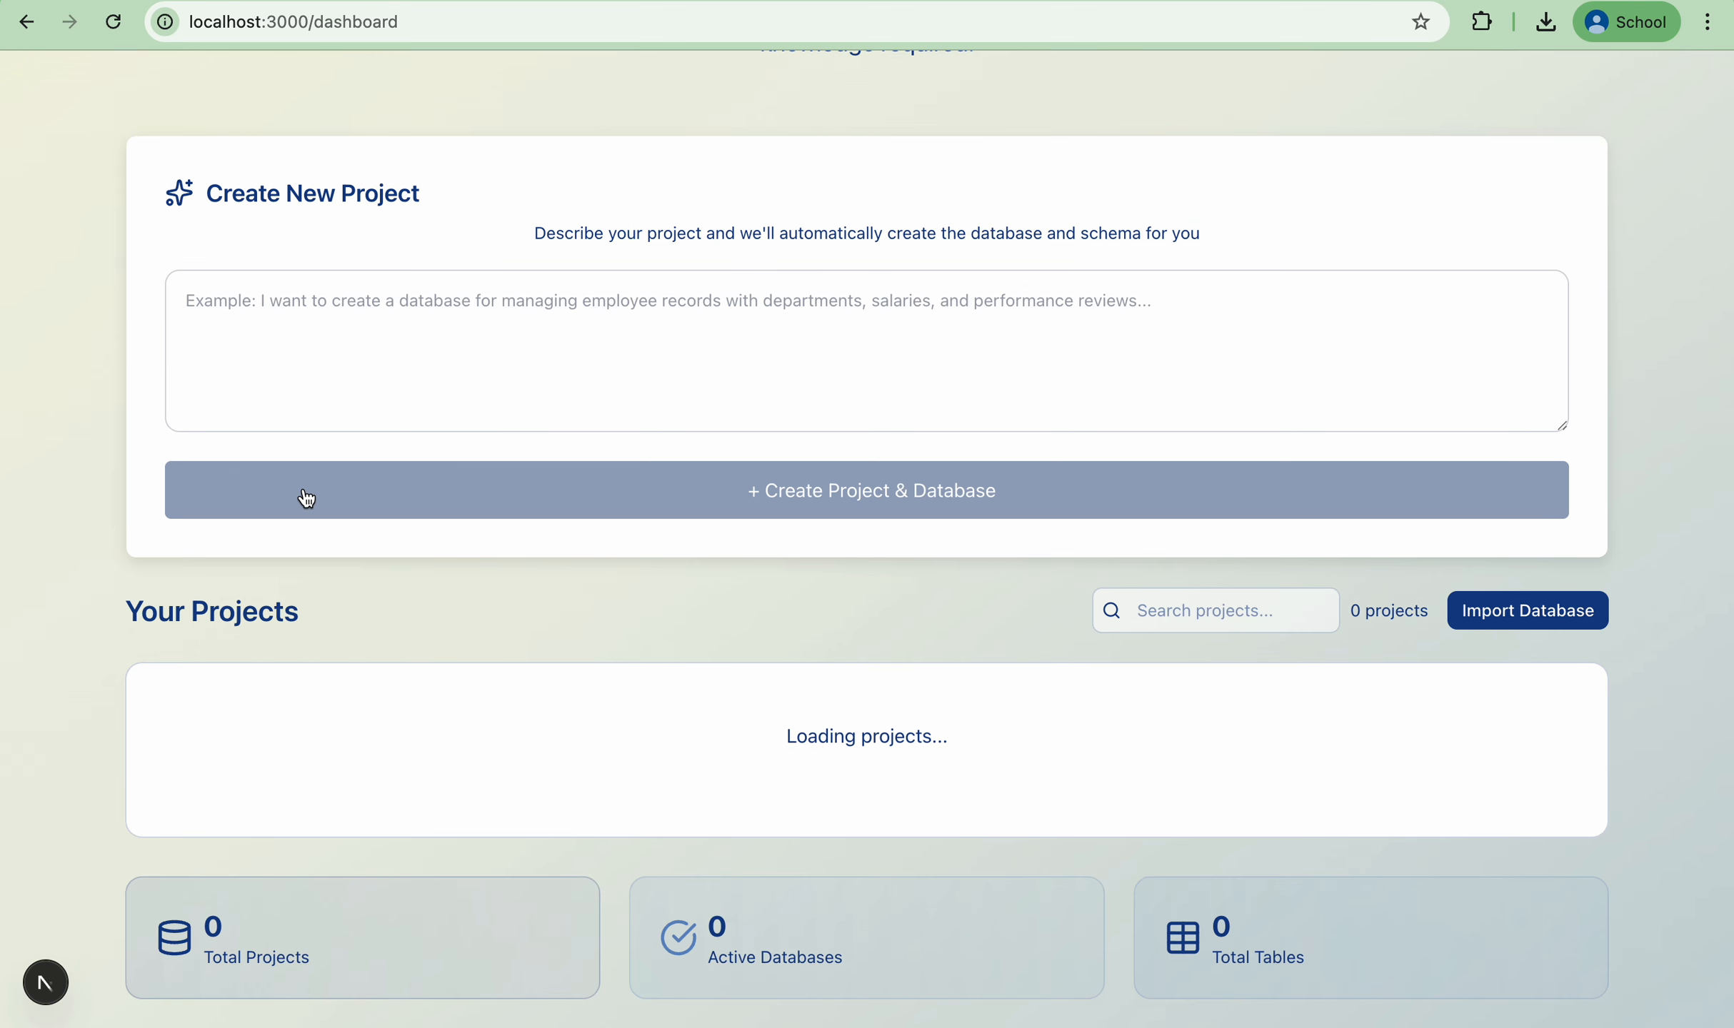
scroll(754, 391, down, 4)
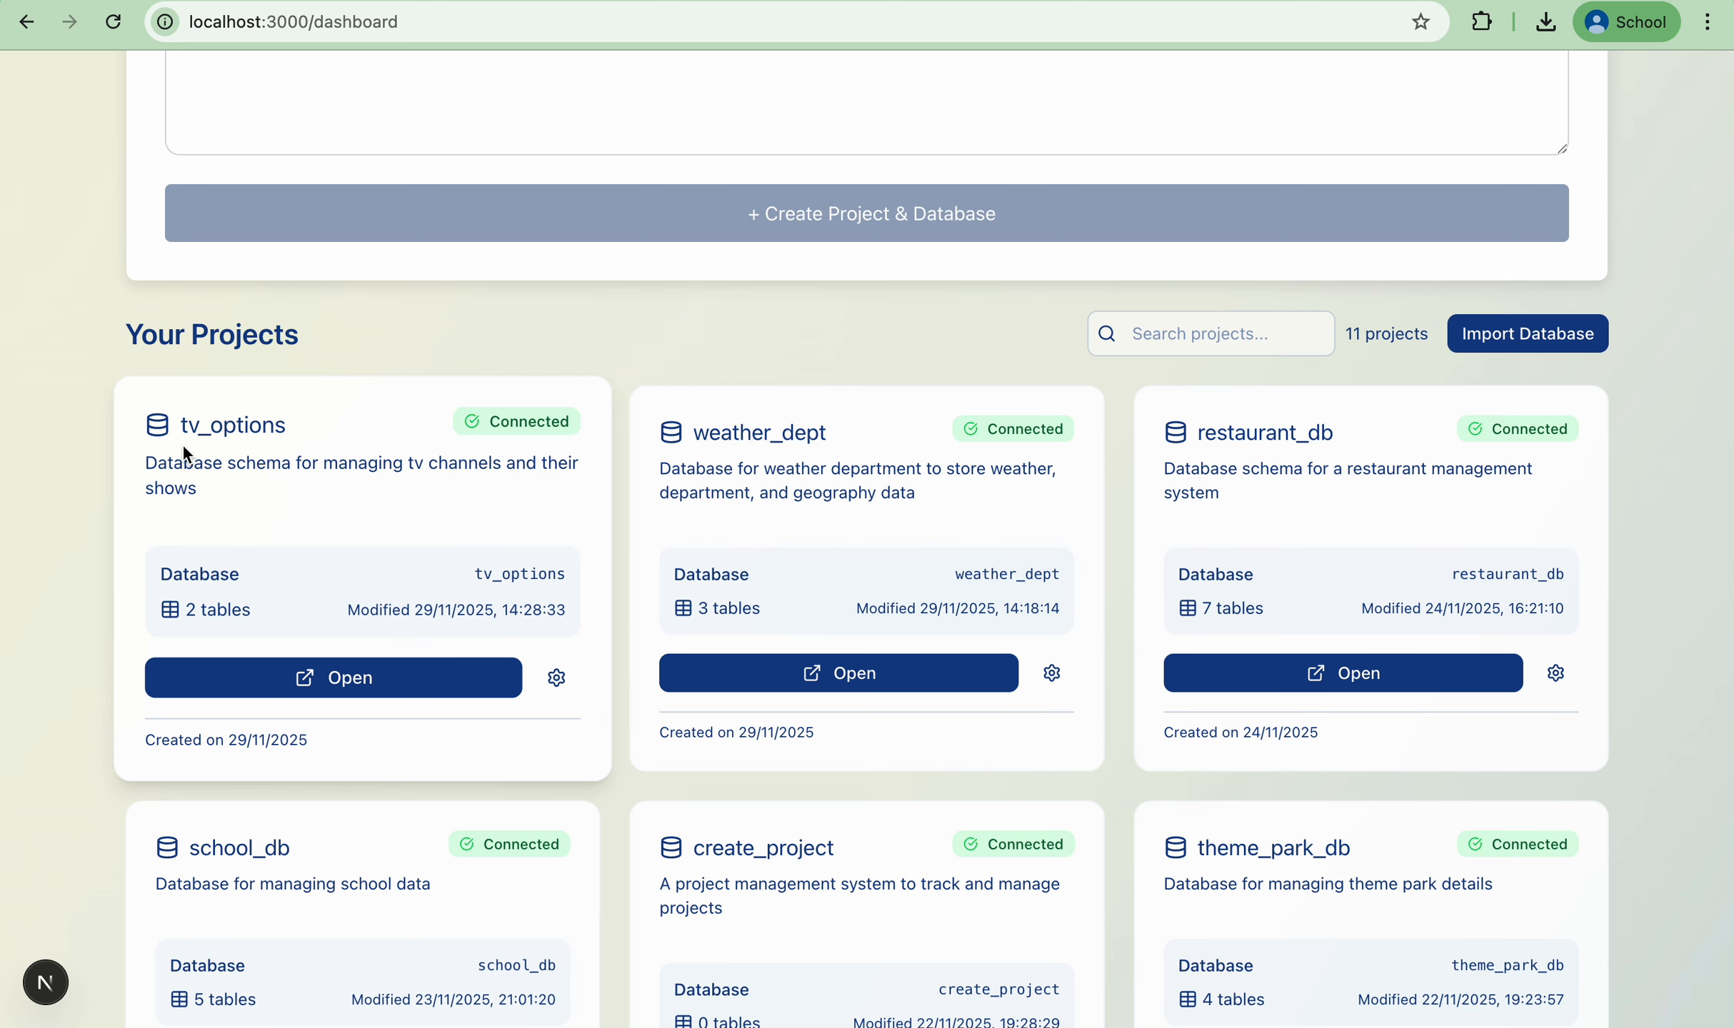
- Look through the profile page's contact, general information, password and API token sections, and close it
scroll(181, 443, up, 8)
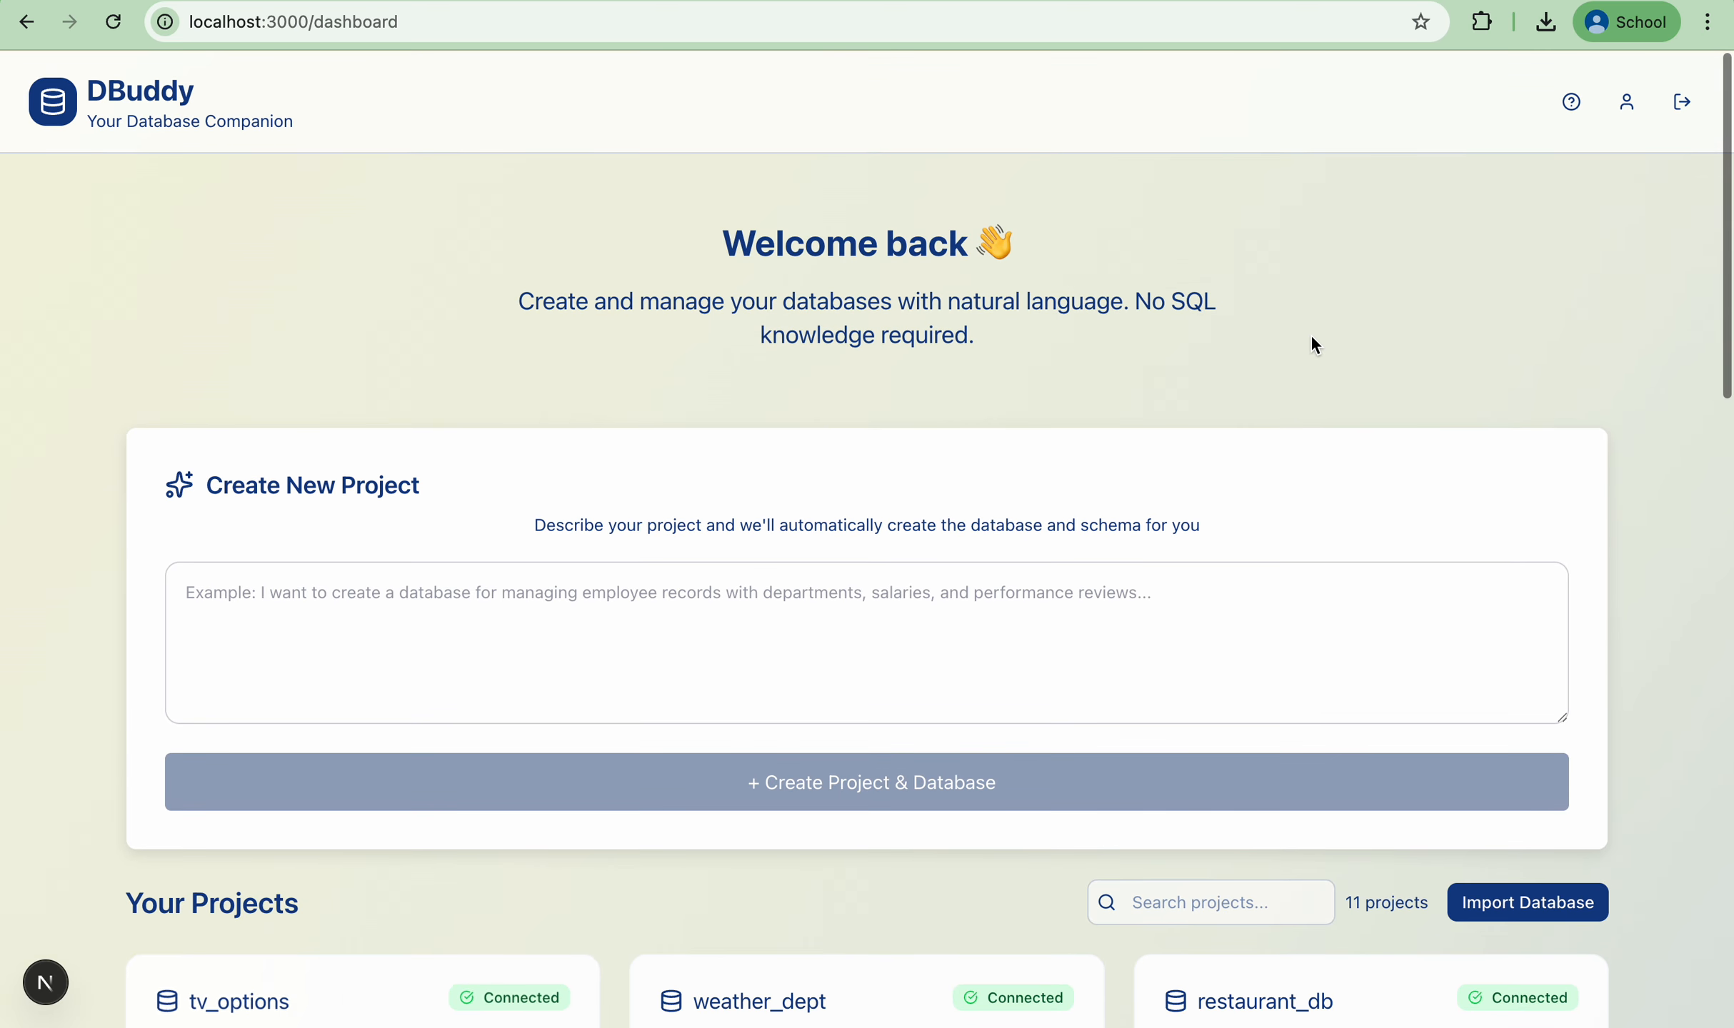
click(1624, 106)
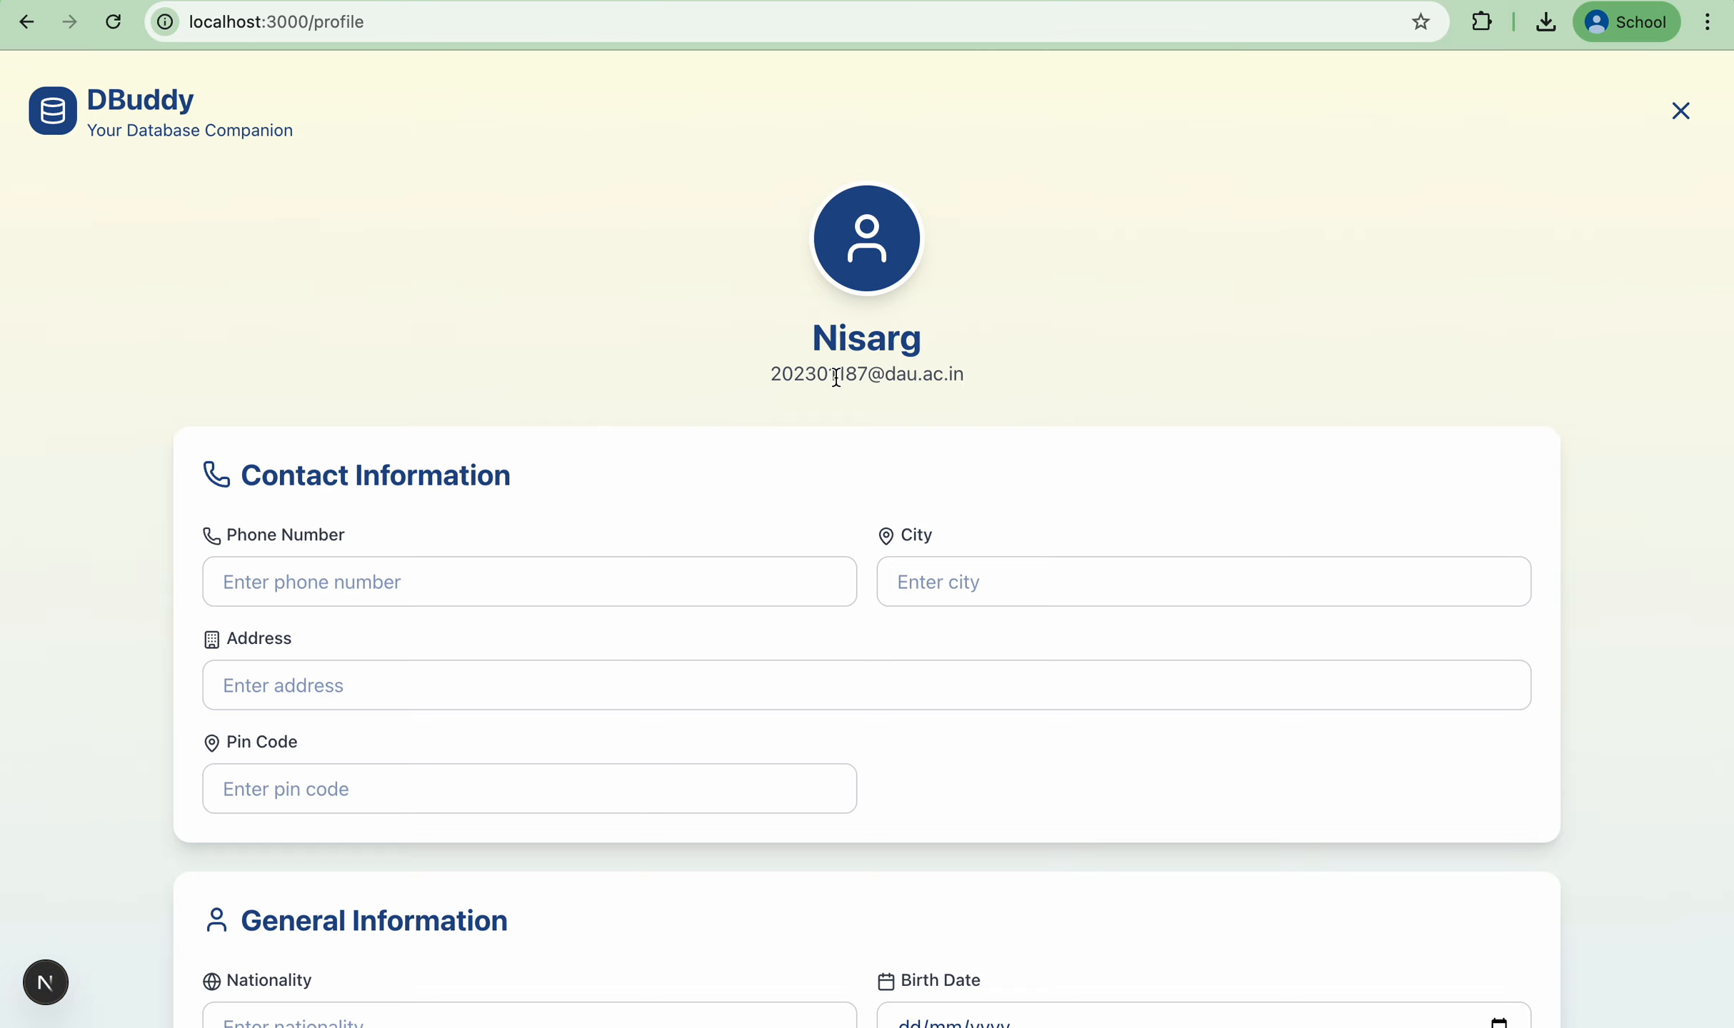
scroll(832, 376, down, 3)
scroll(744, 467, down, 3)
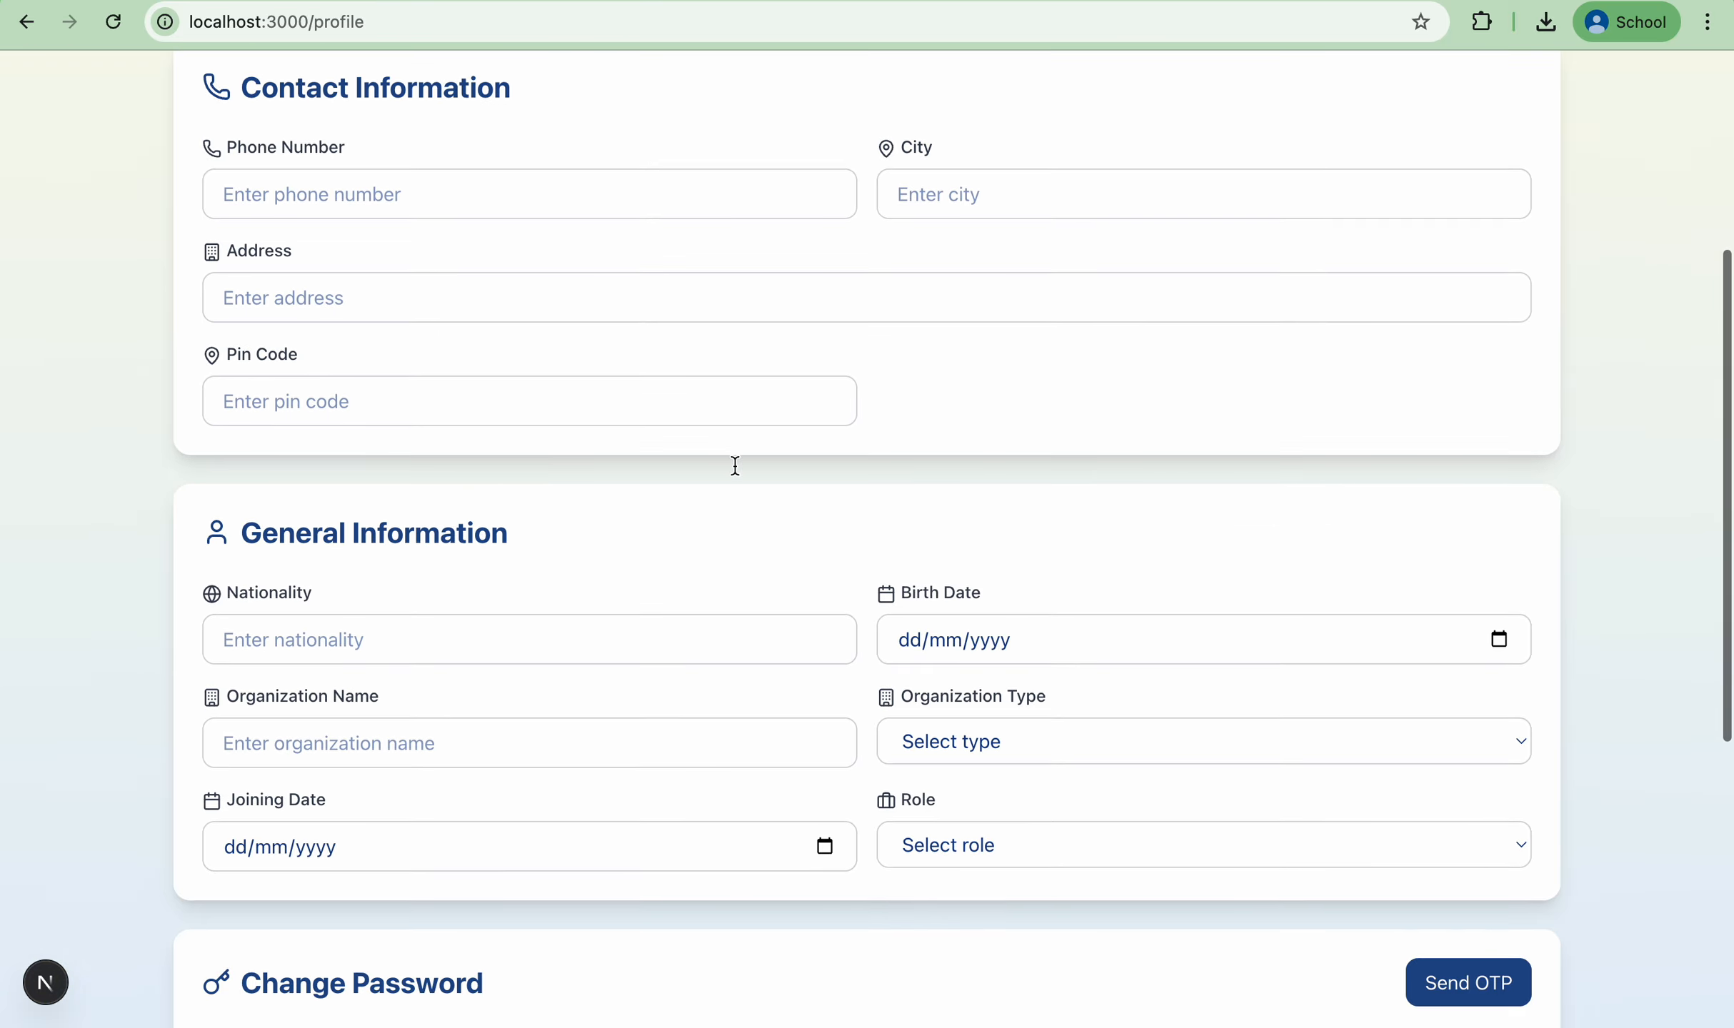
scroll(736, 471, down, 8)
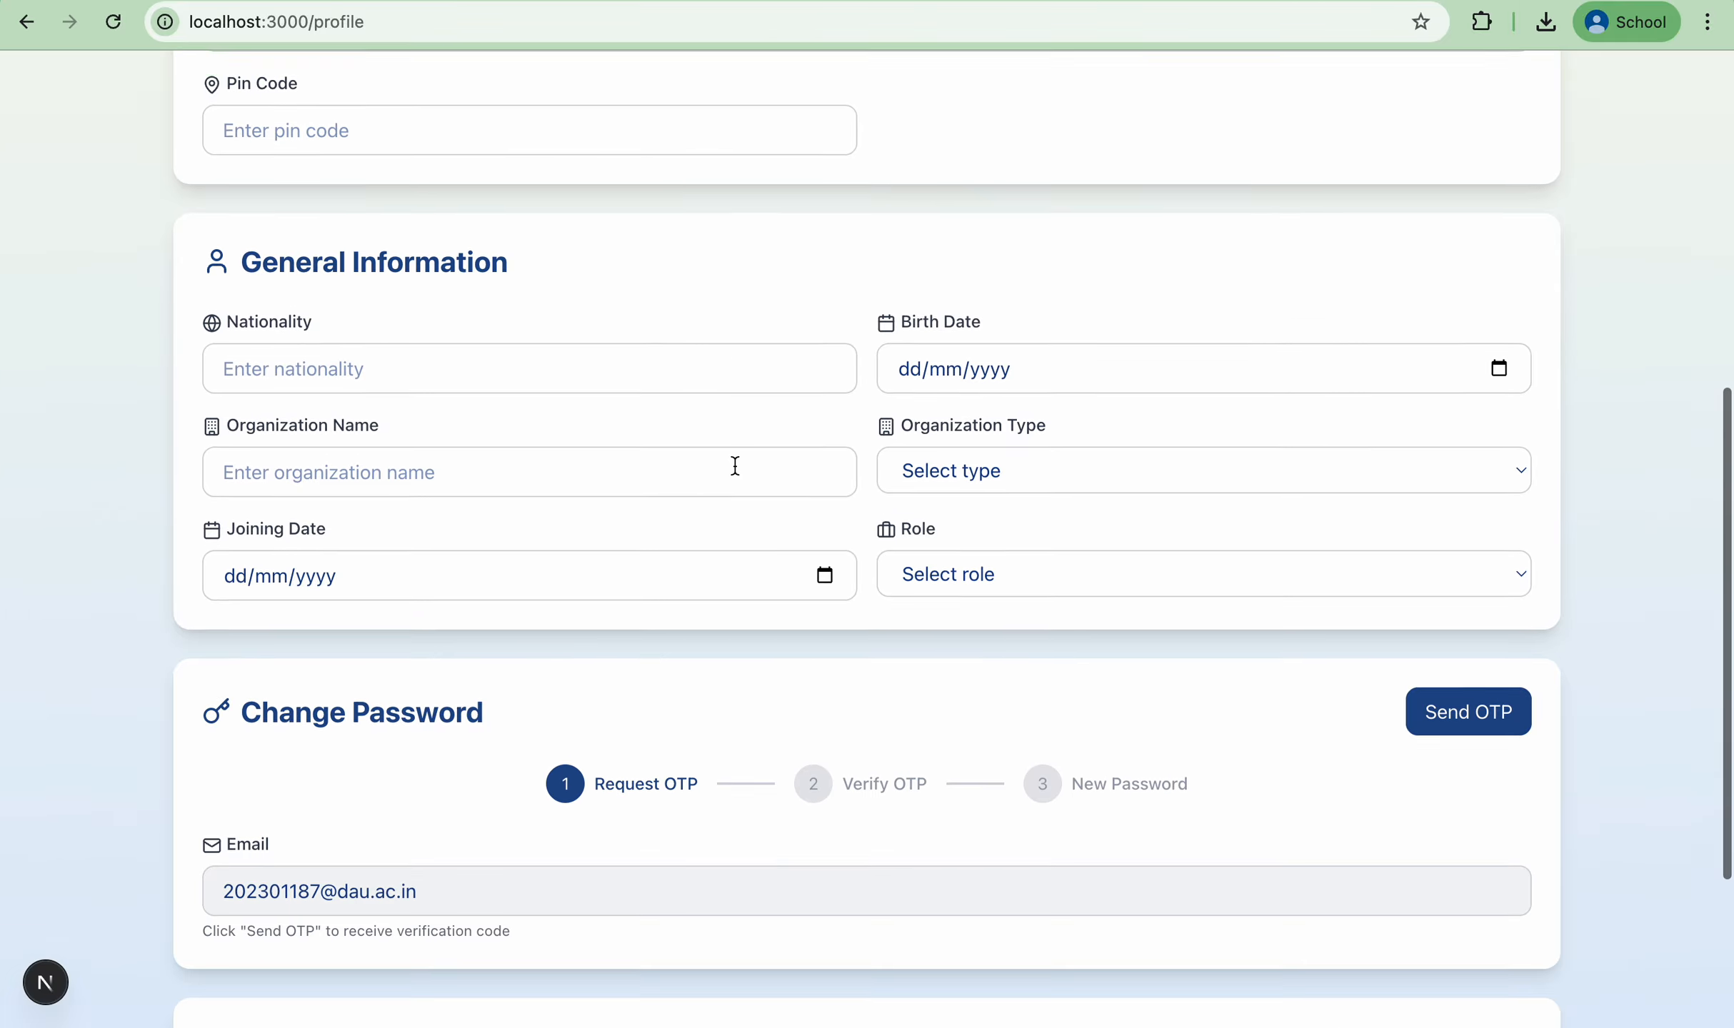
scroll(735, 466, up, 13)
scroll(658, 522, down, 13)
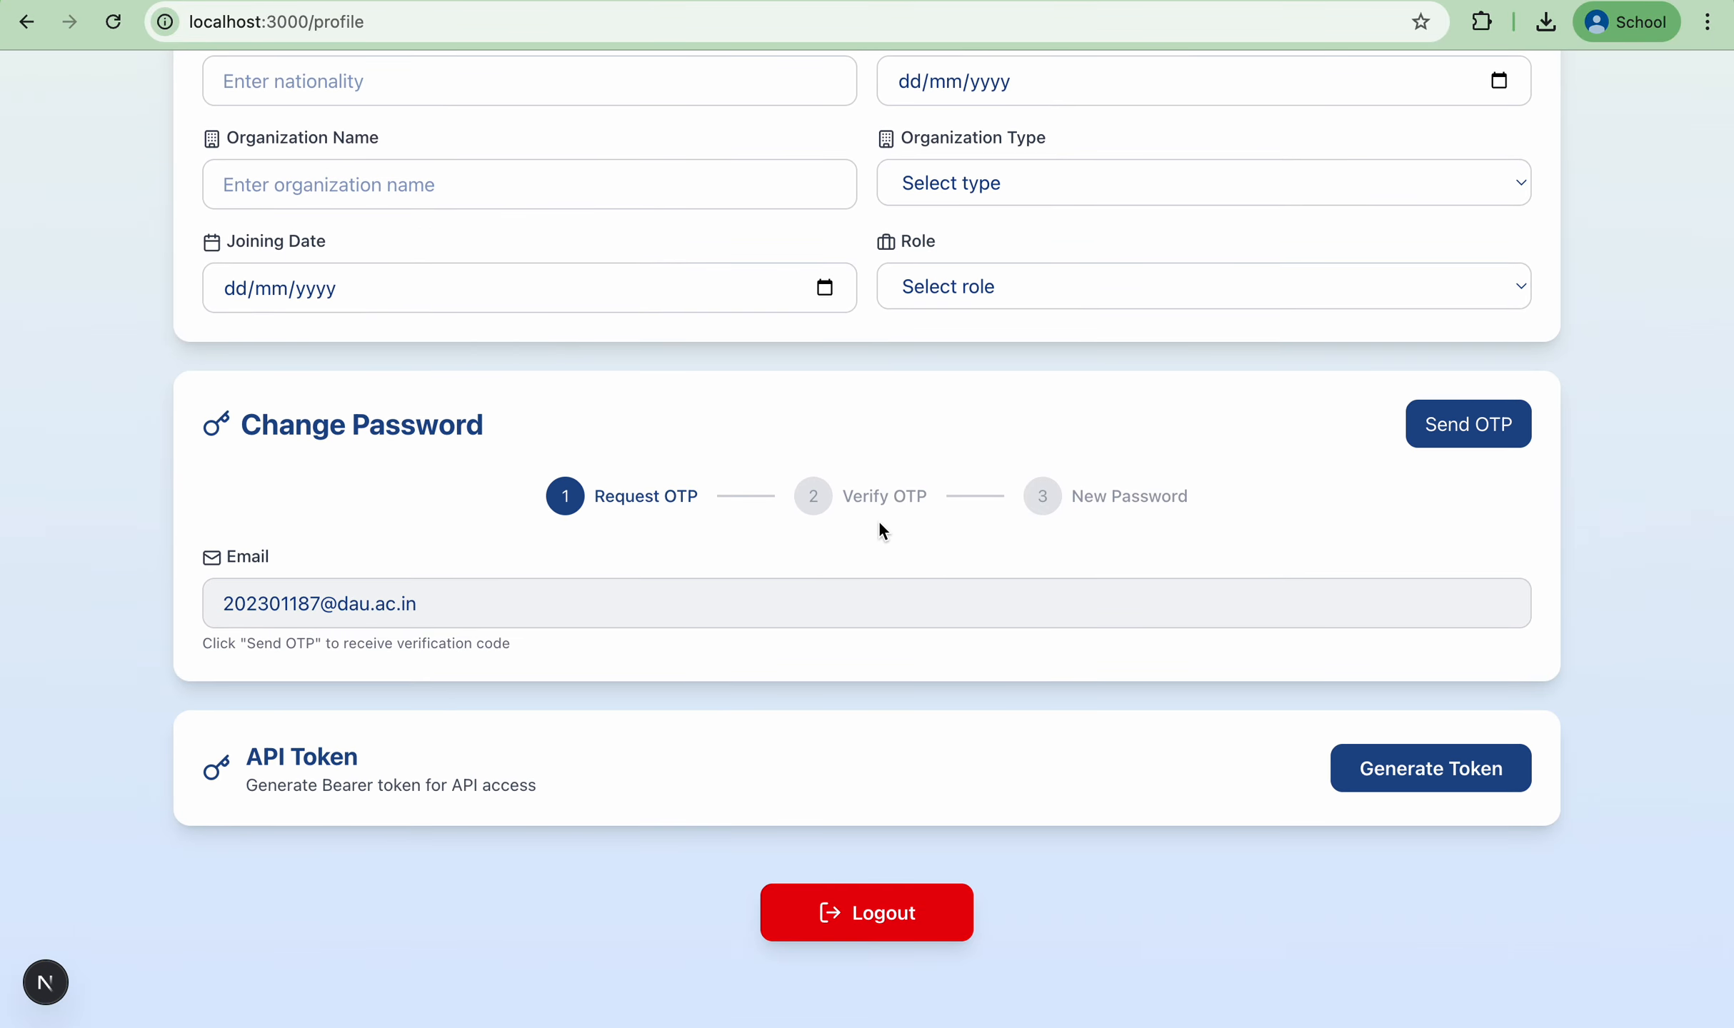
scroll(878, 520, up, 13)
click(1680, 105)
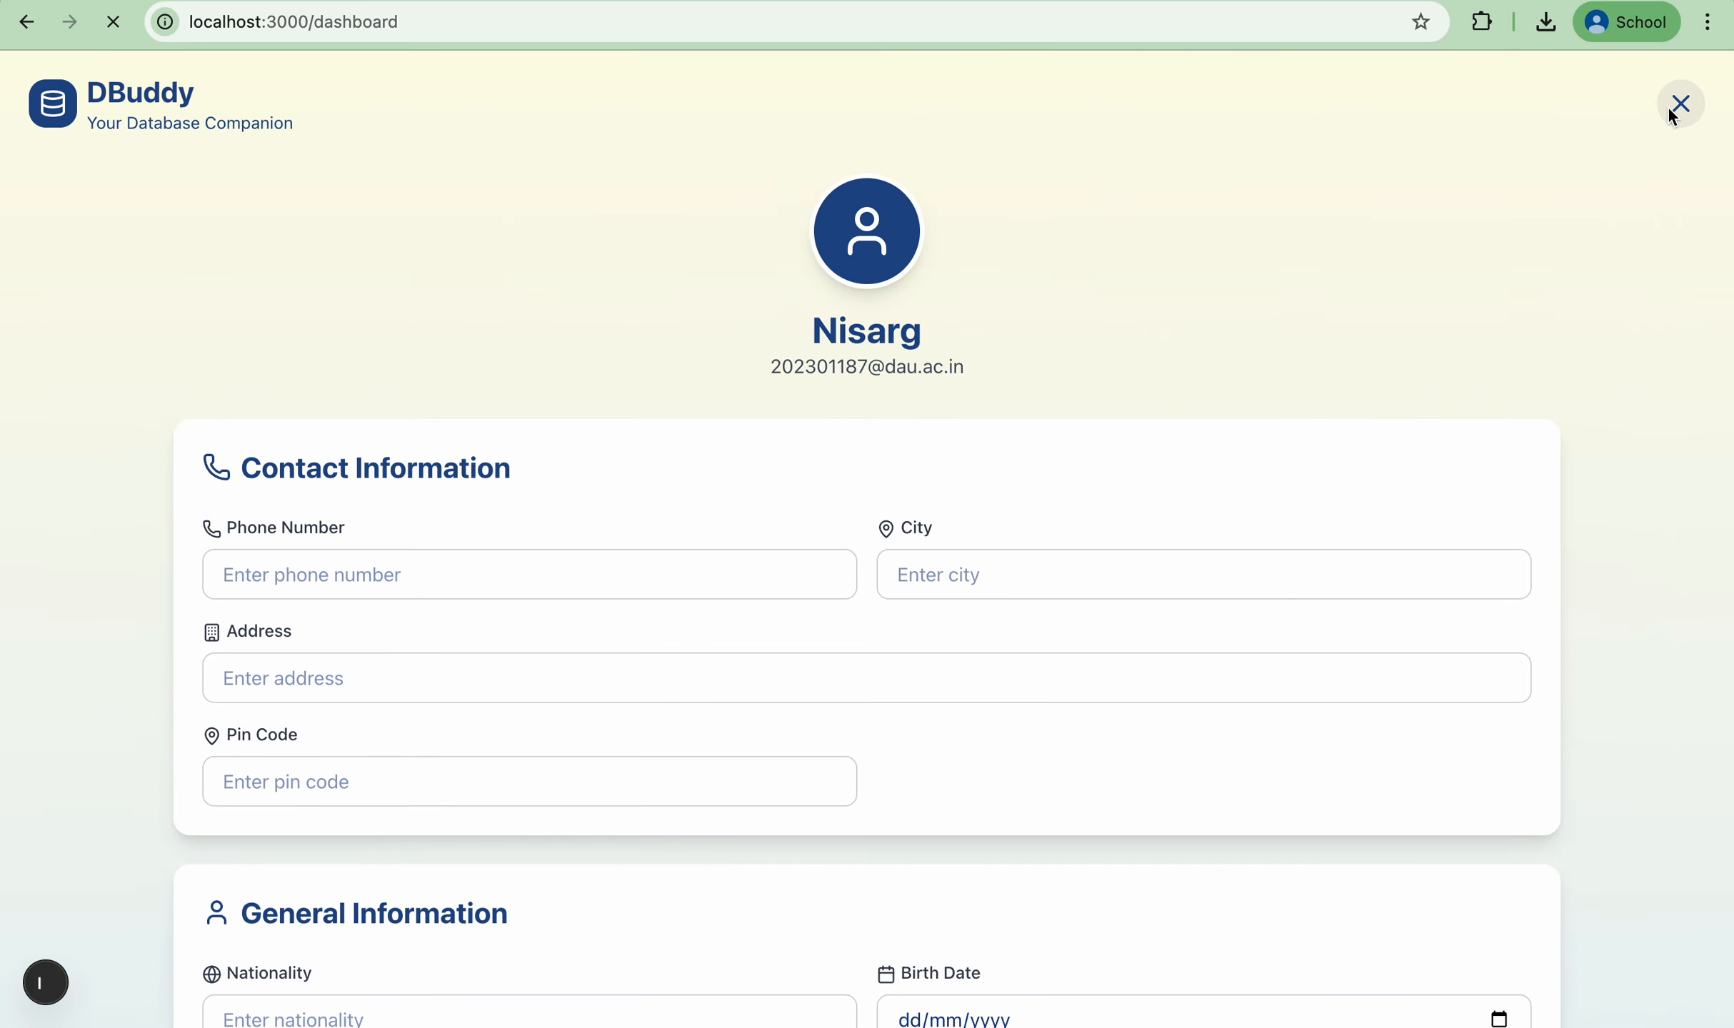
- Browse the Help & Support FAQs, expanding the answers on creating a new project and AI query assistance
click(1579, 112)
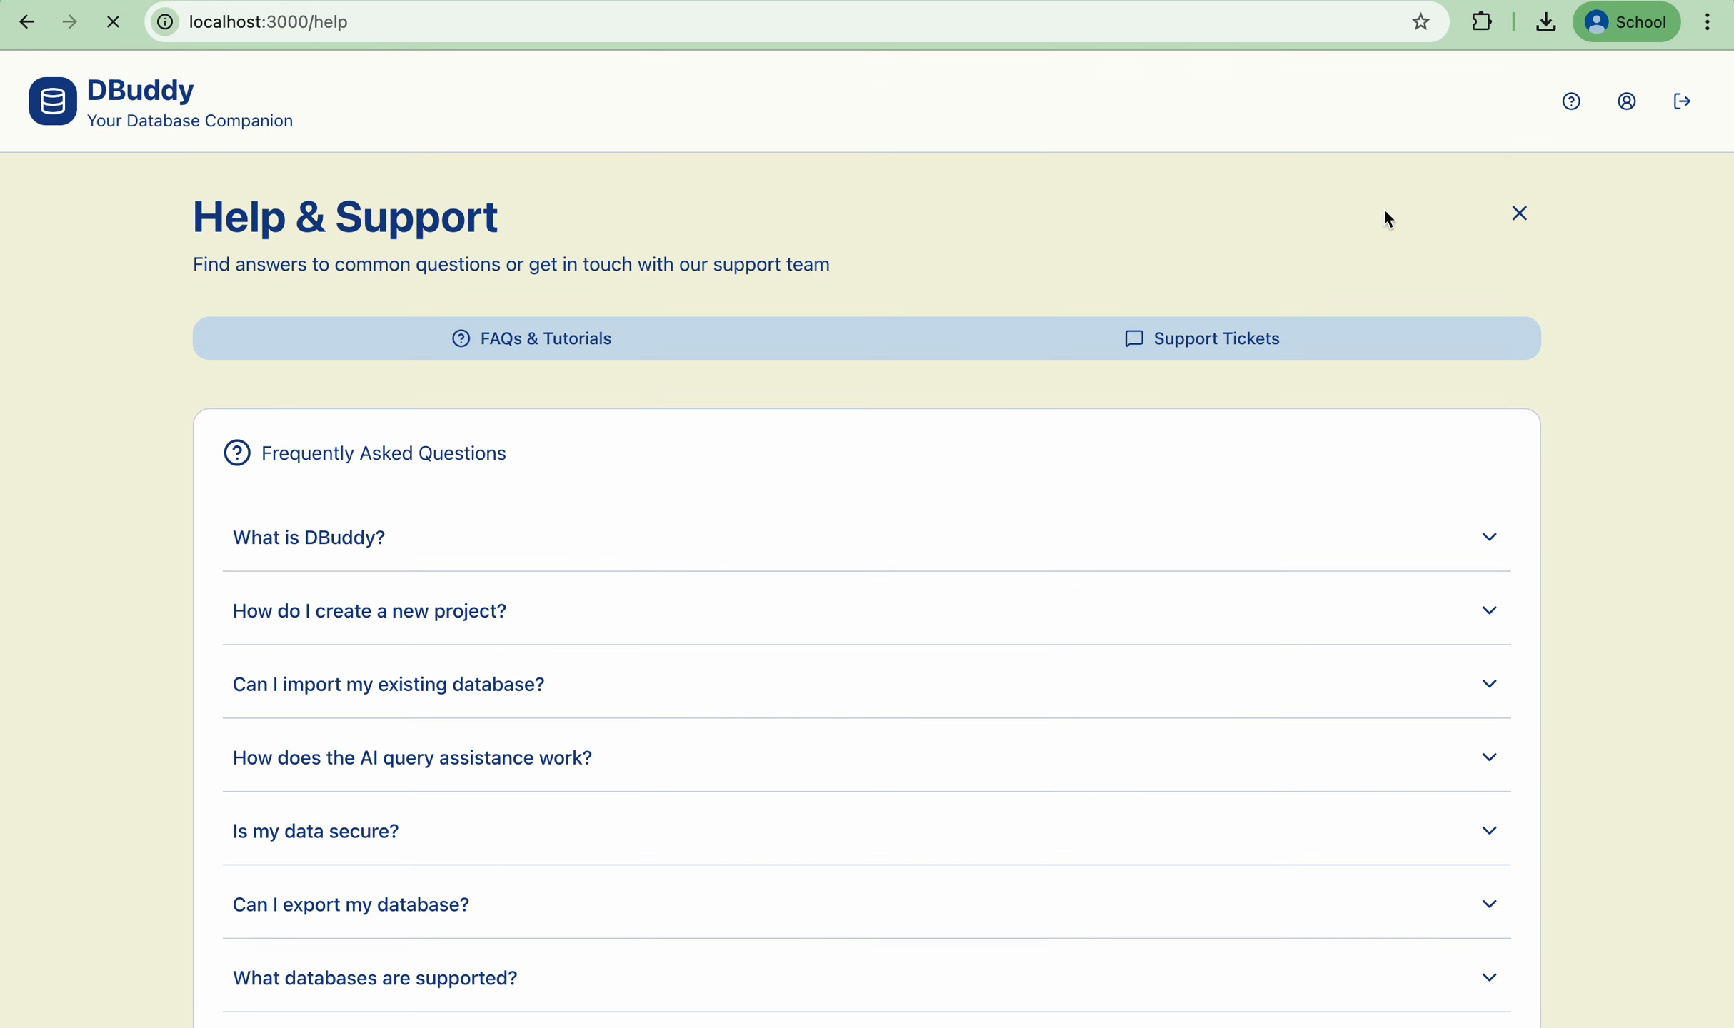
scroll(979, 622, down, 5)
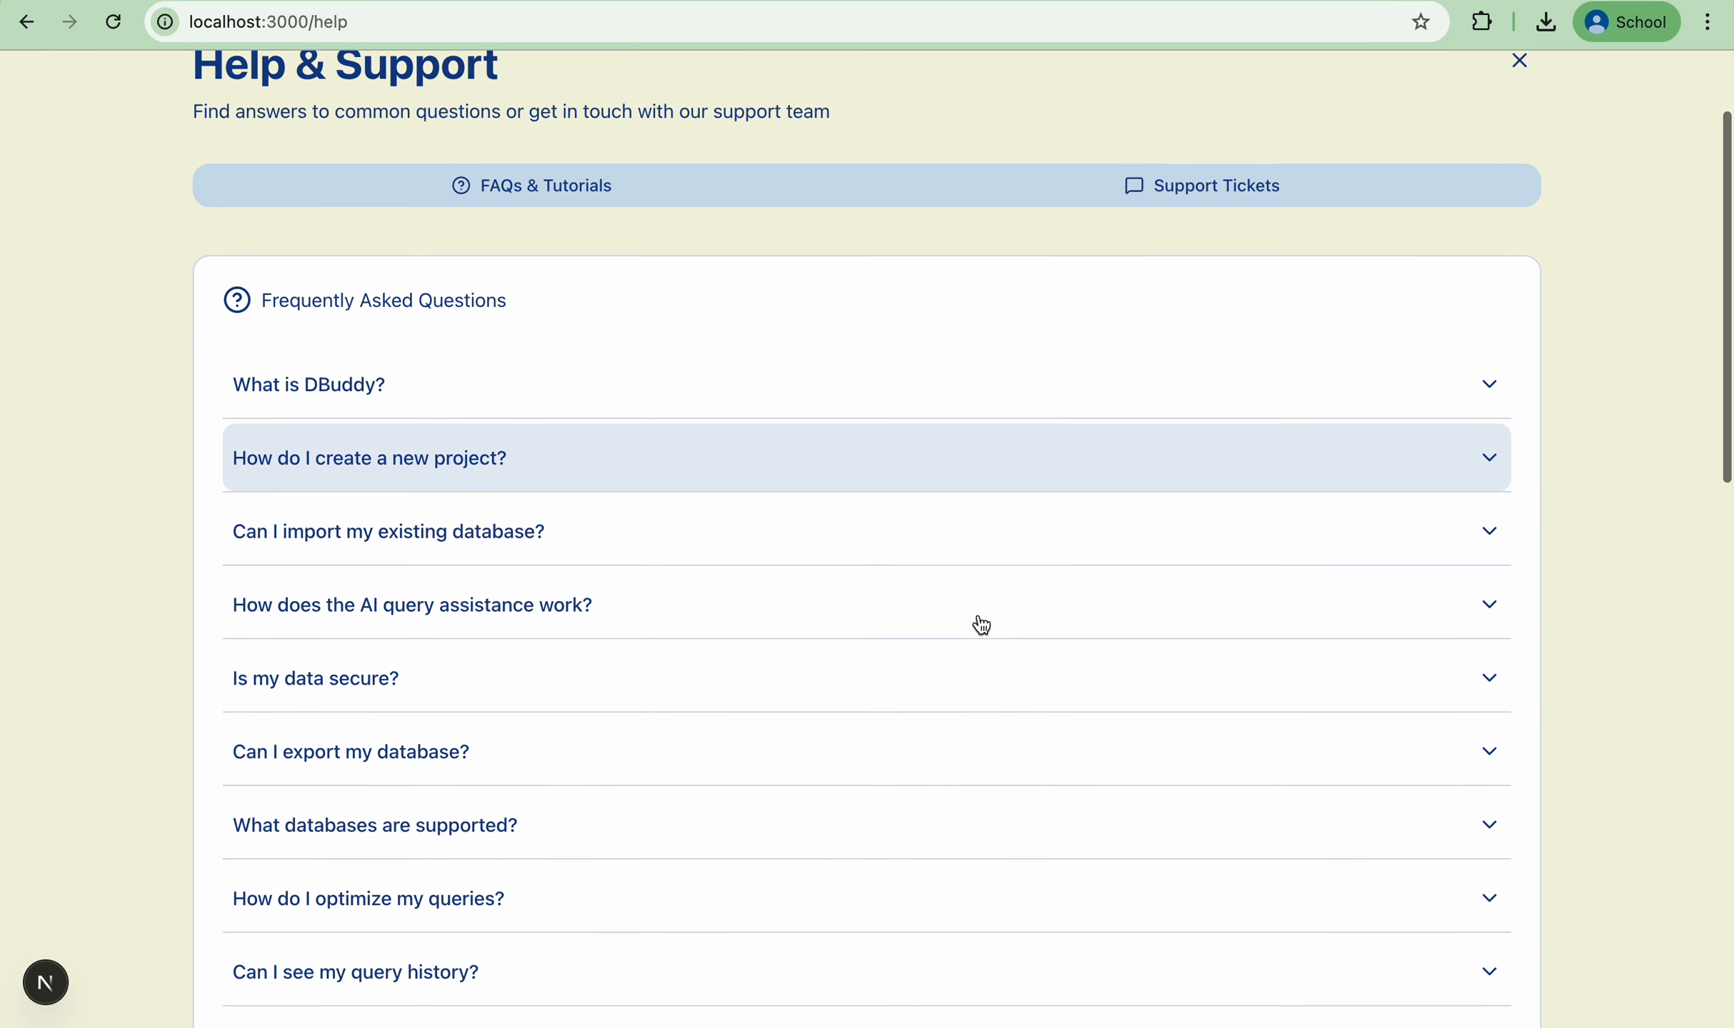
scroll(981, 626, up, 1)
scroll(981, 625, up, 4)
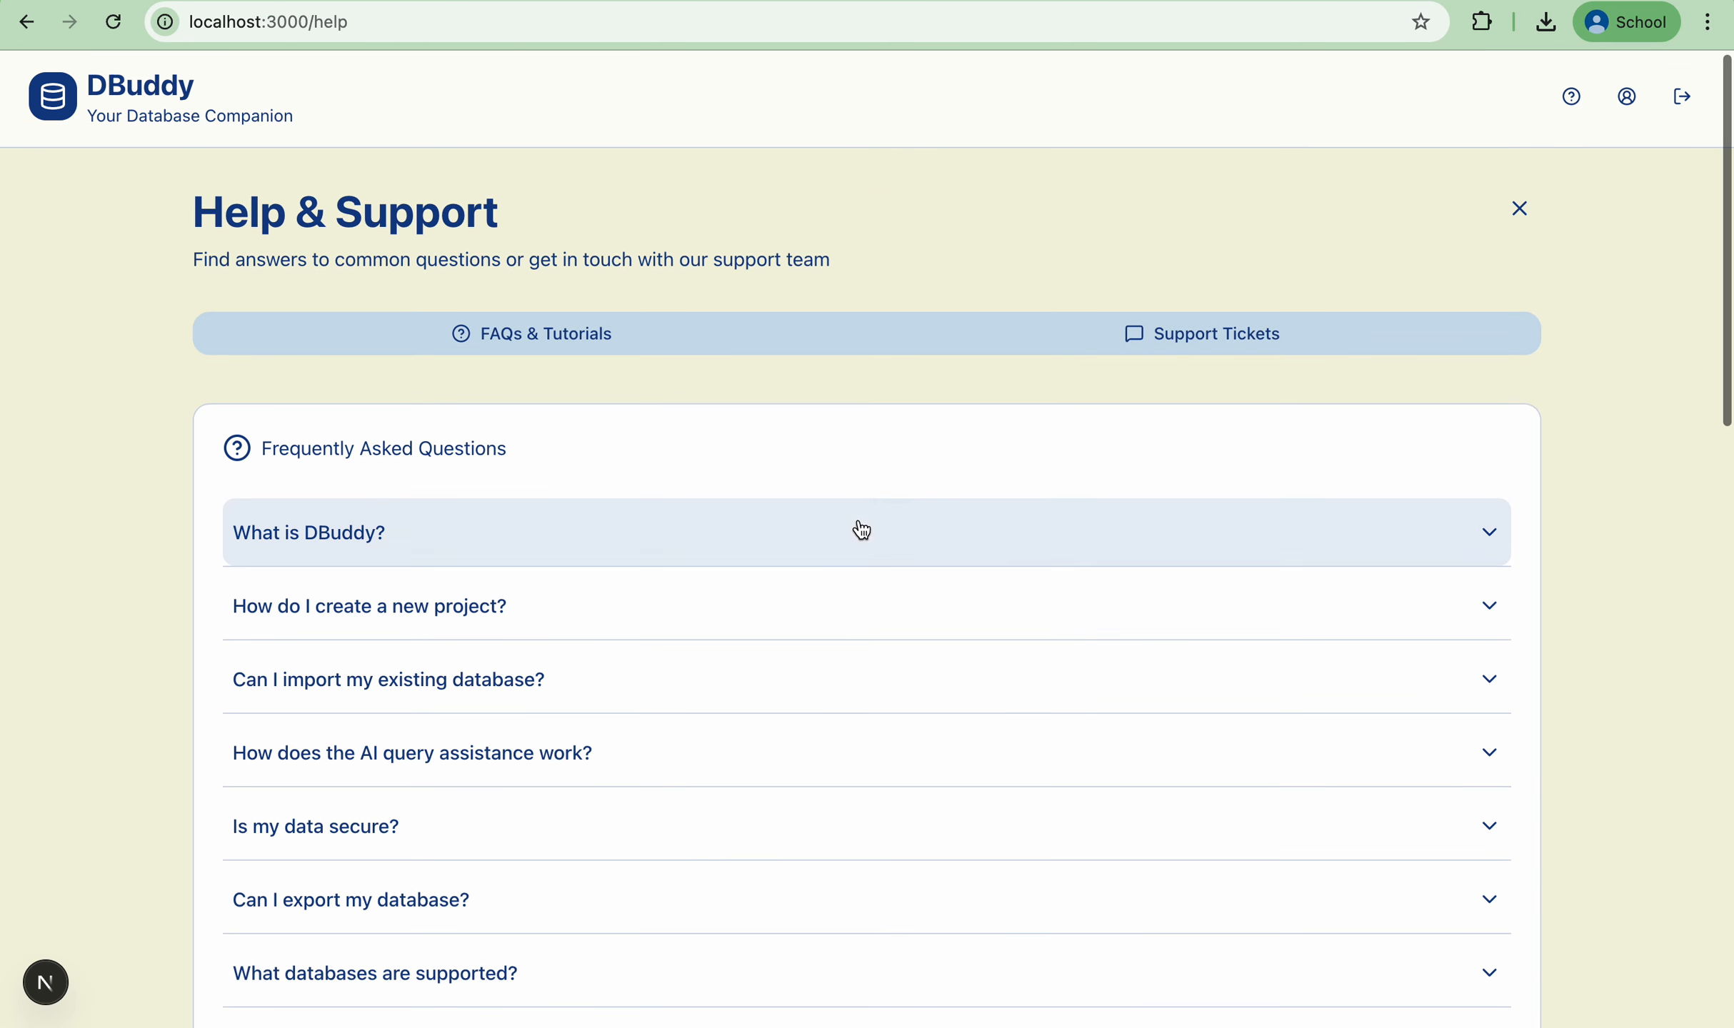
click(847, 630)
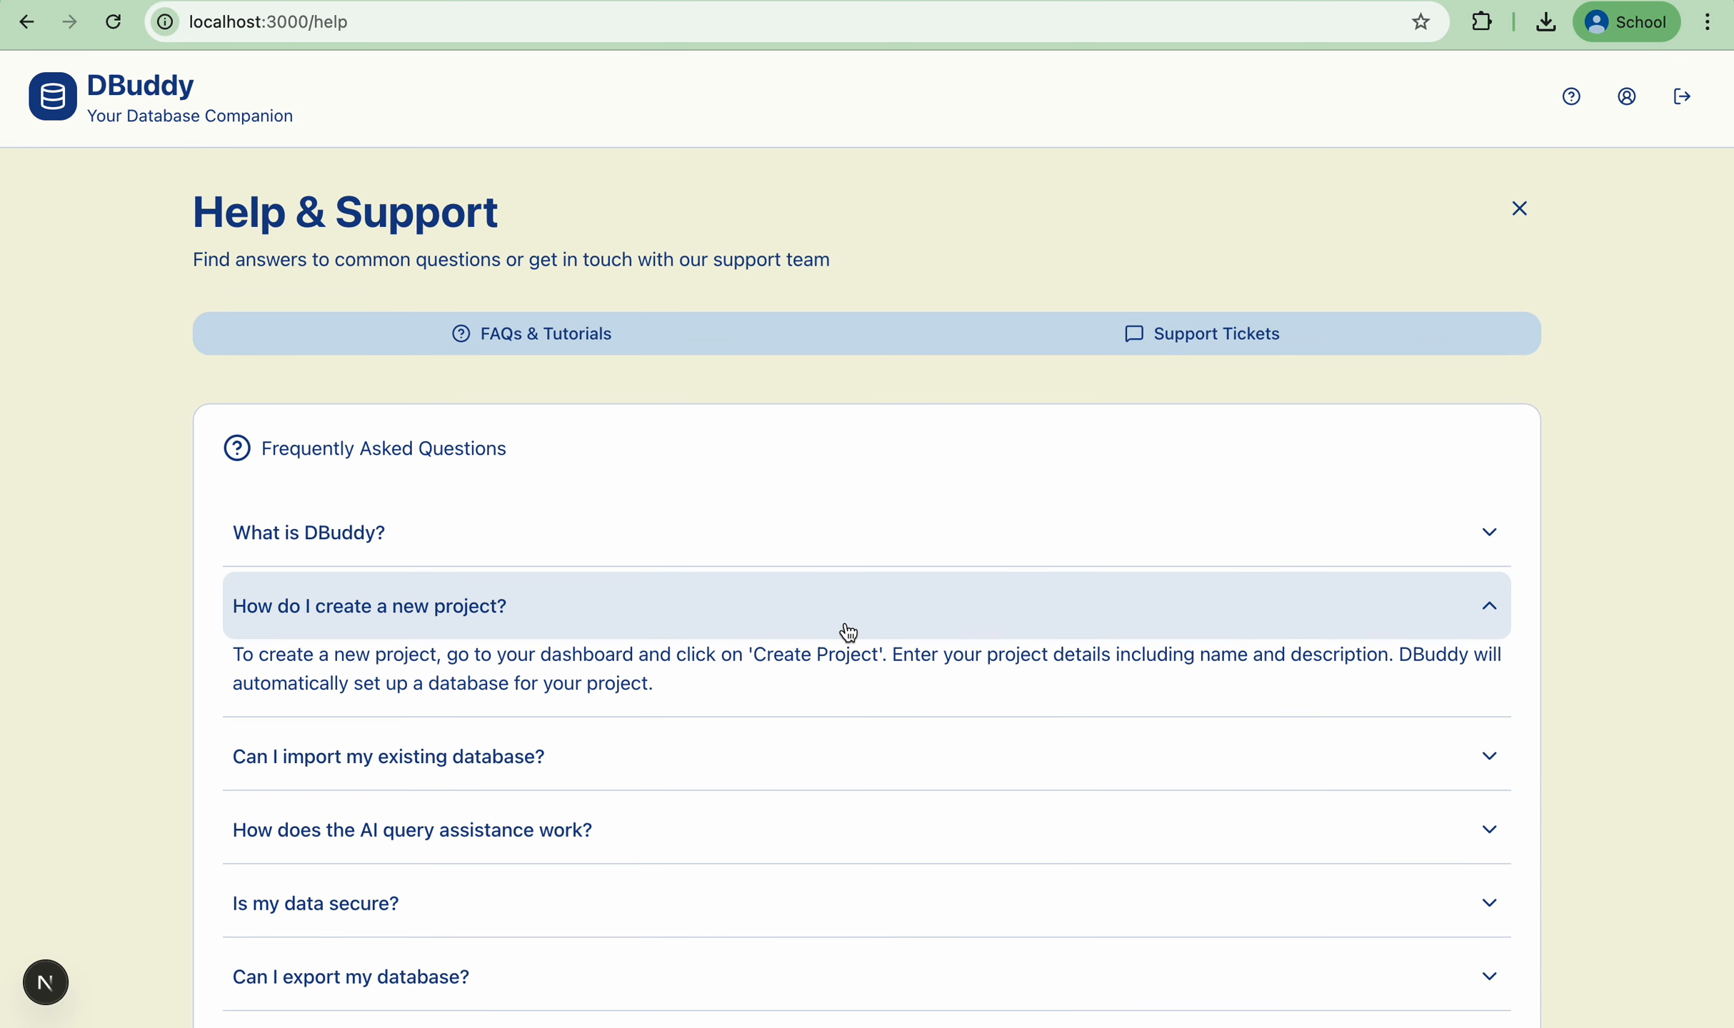
click(832, 814)
- Start a new support ticket with the subject "I am unable to access my project"
click(1148, 337)
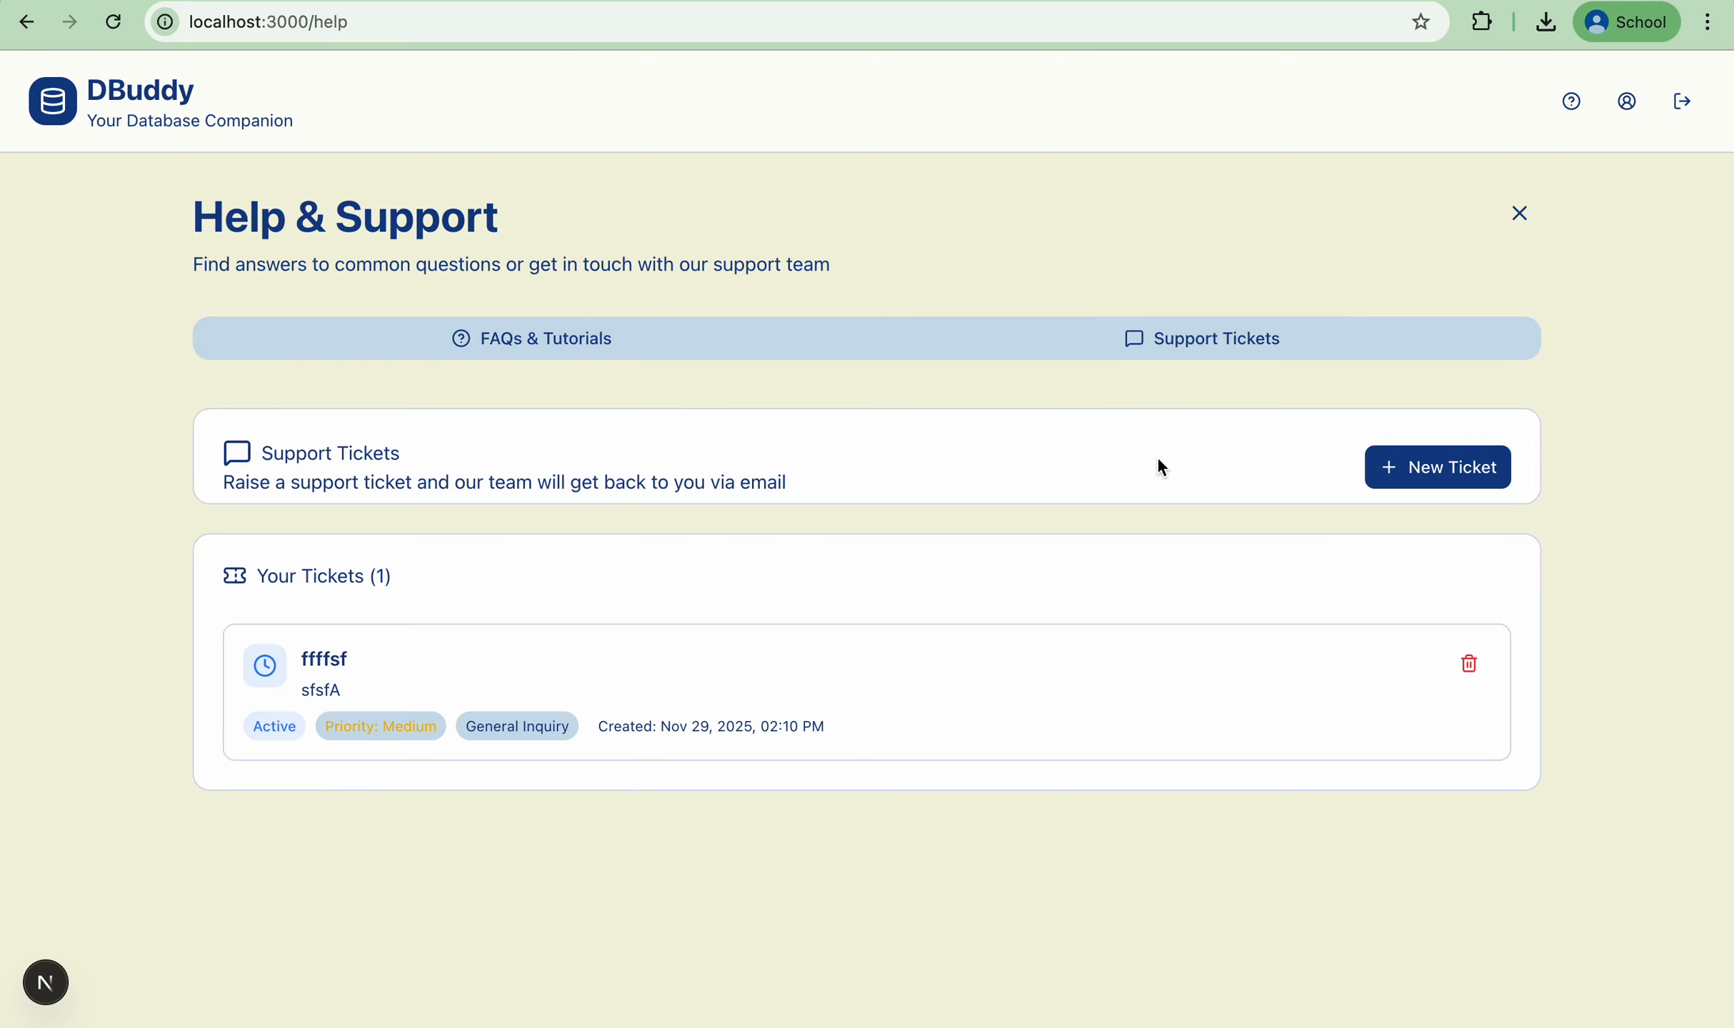
click(1432, 469)
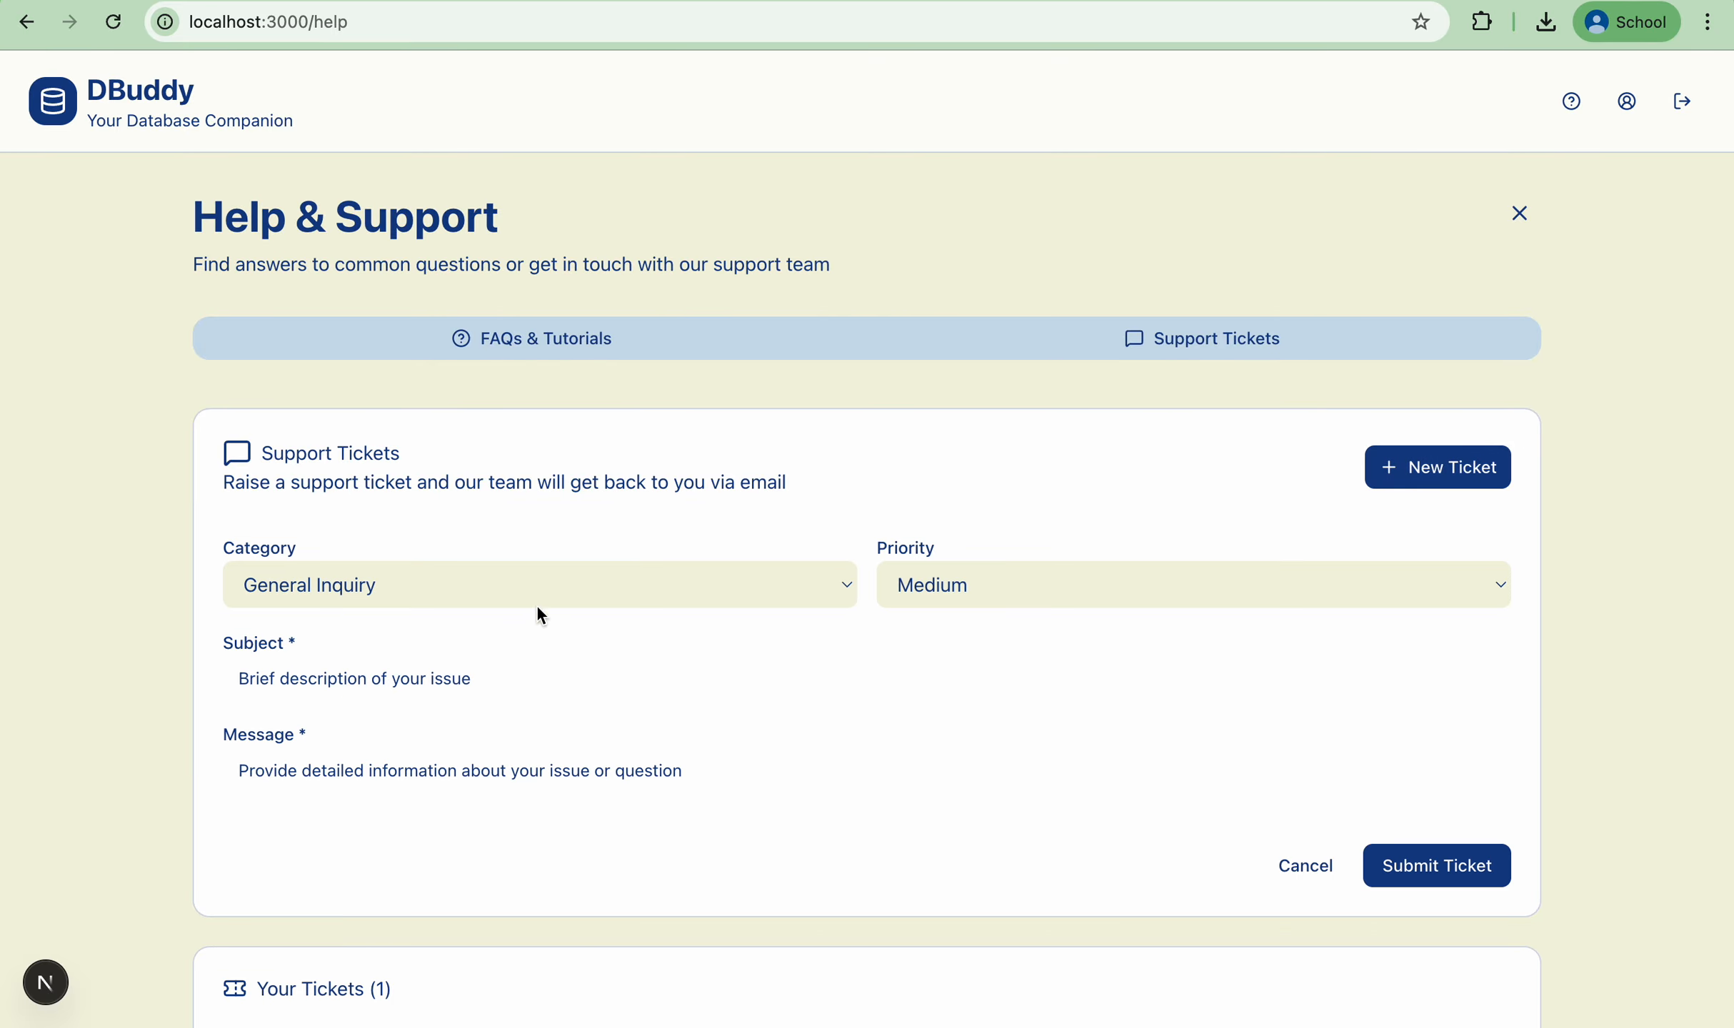
click(467, 675)
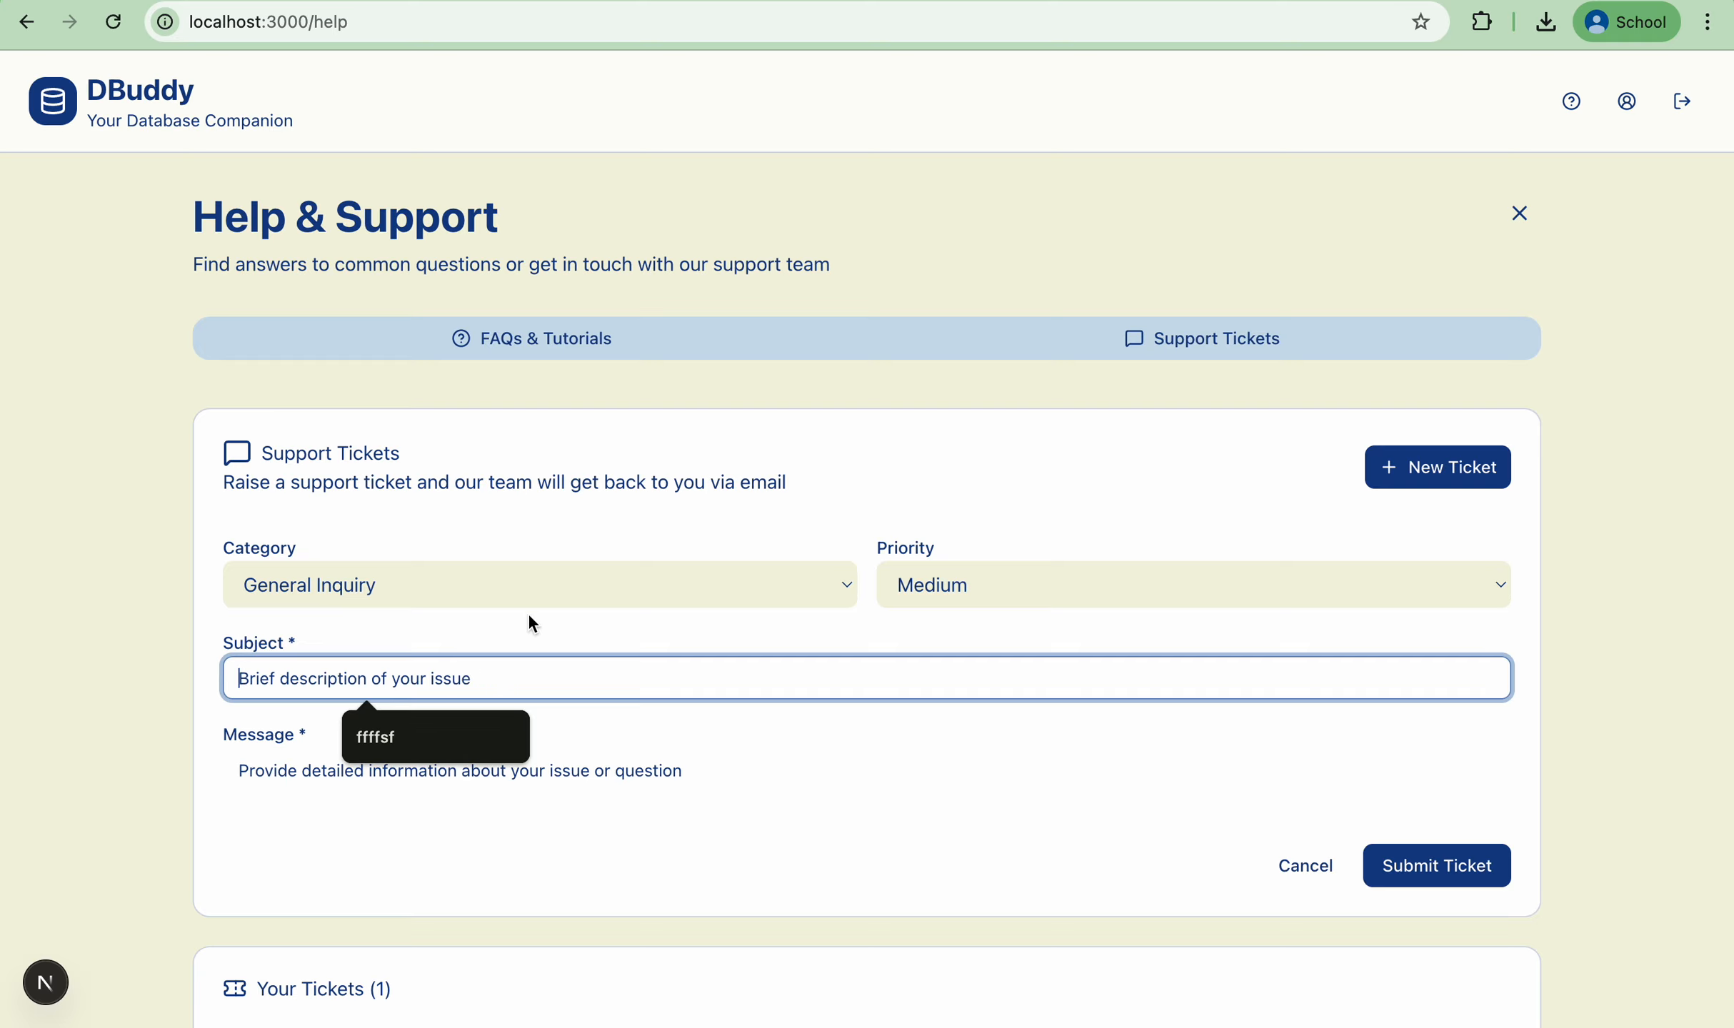
text(x)
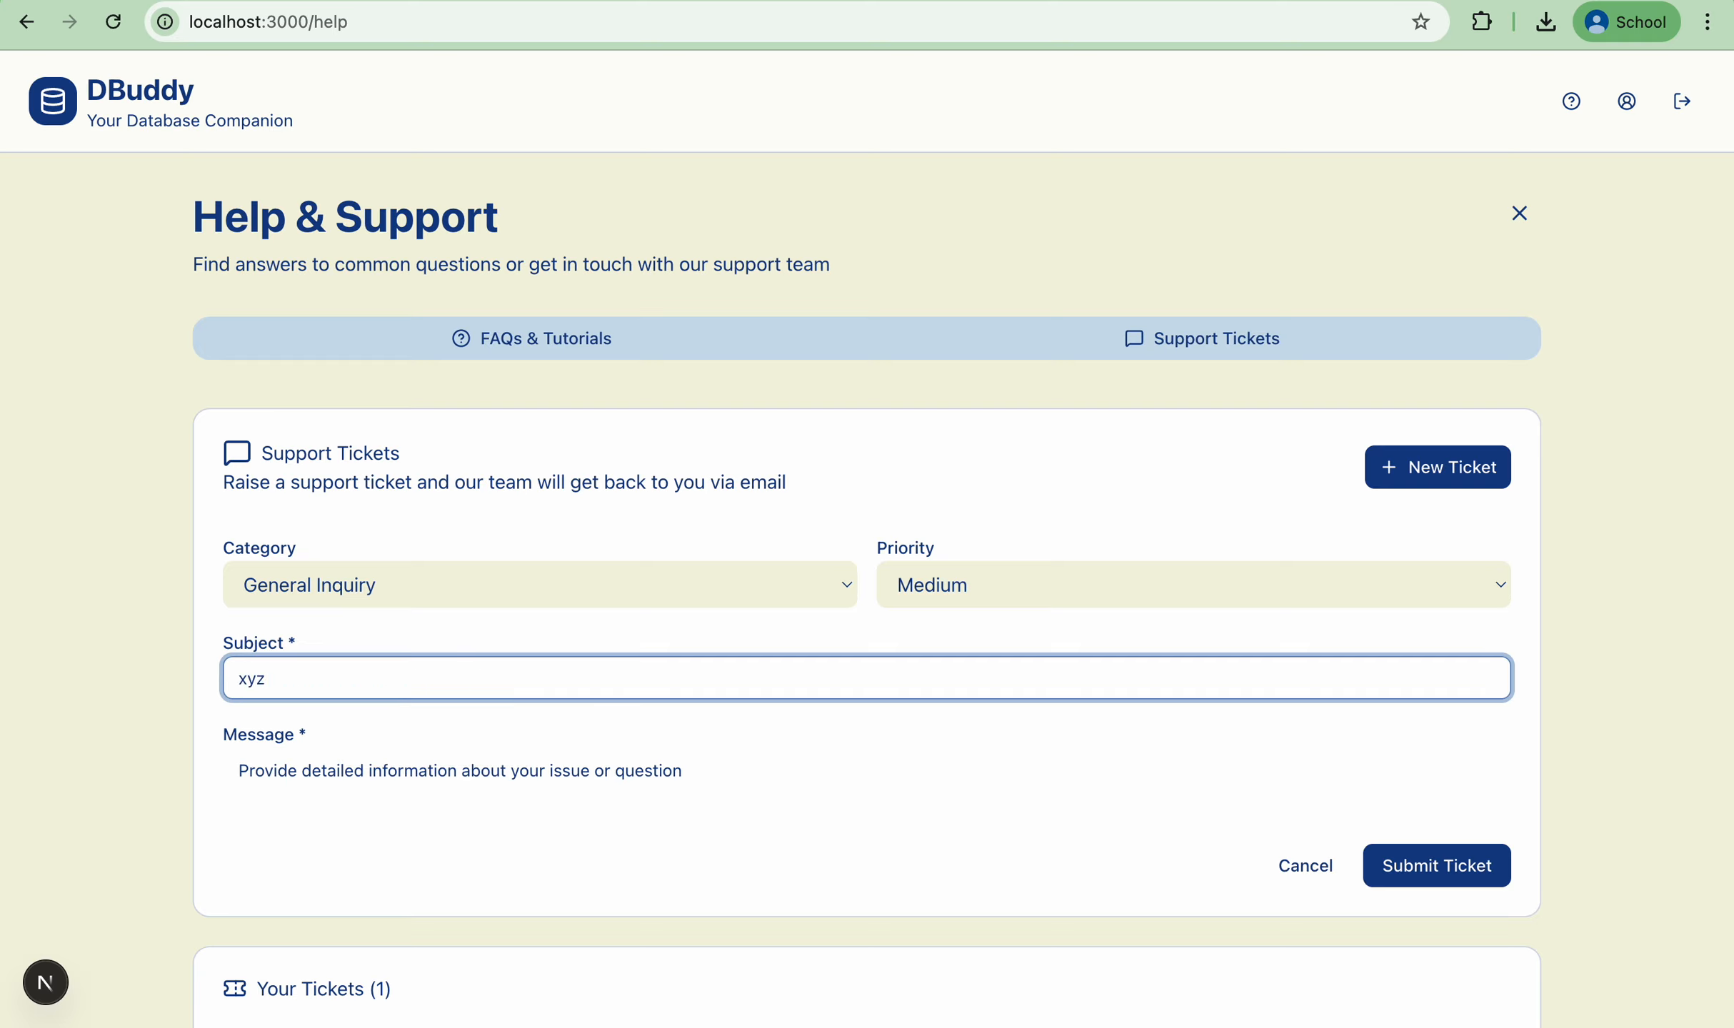
key(BackSpace)
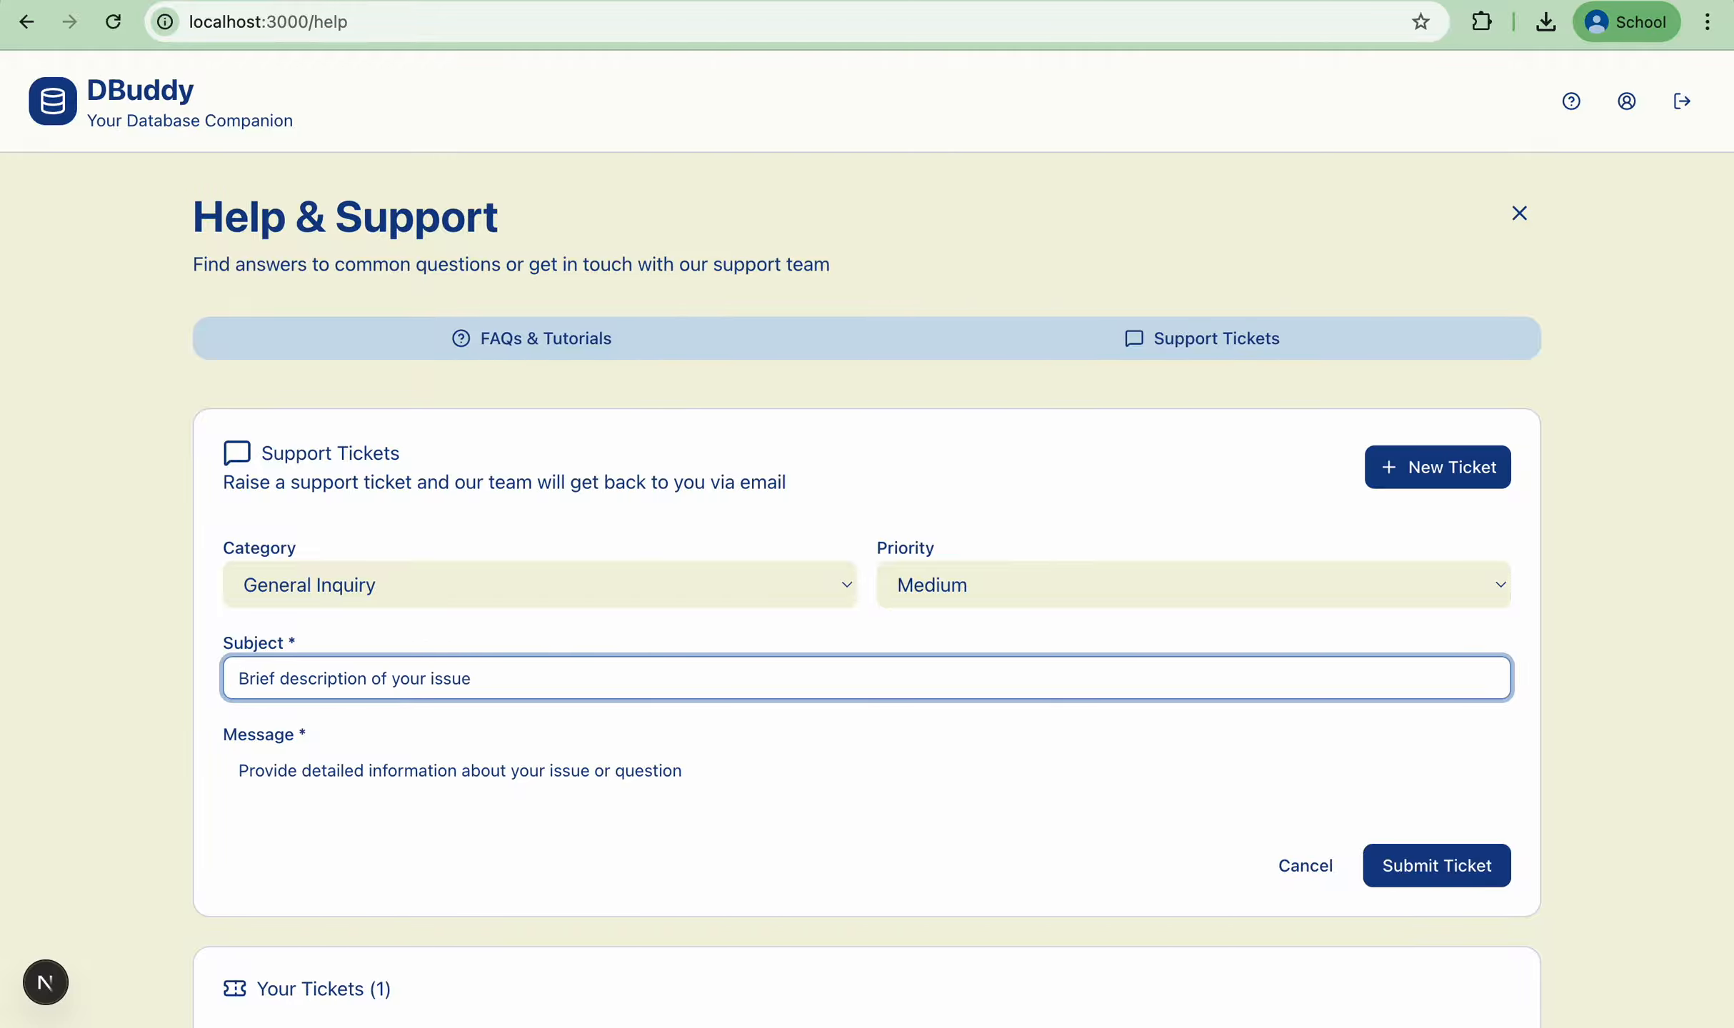
text(I am unable to access my project)
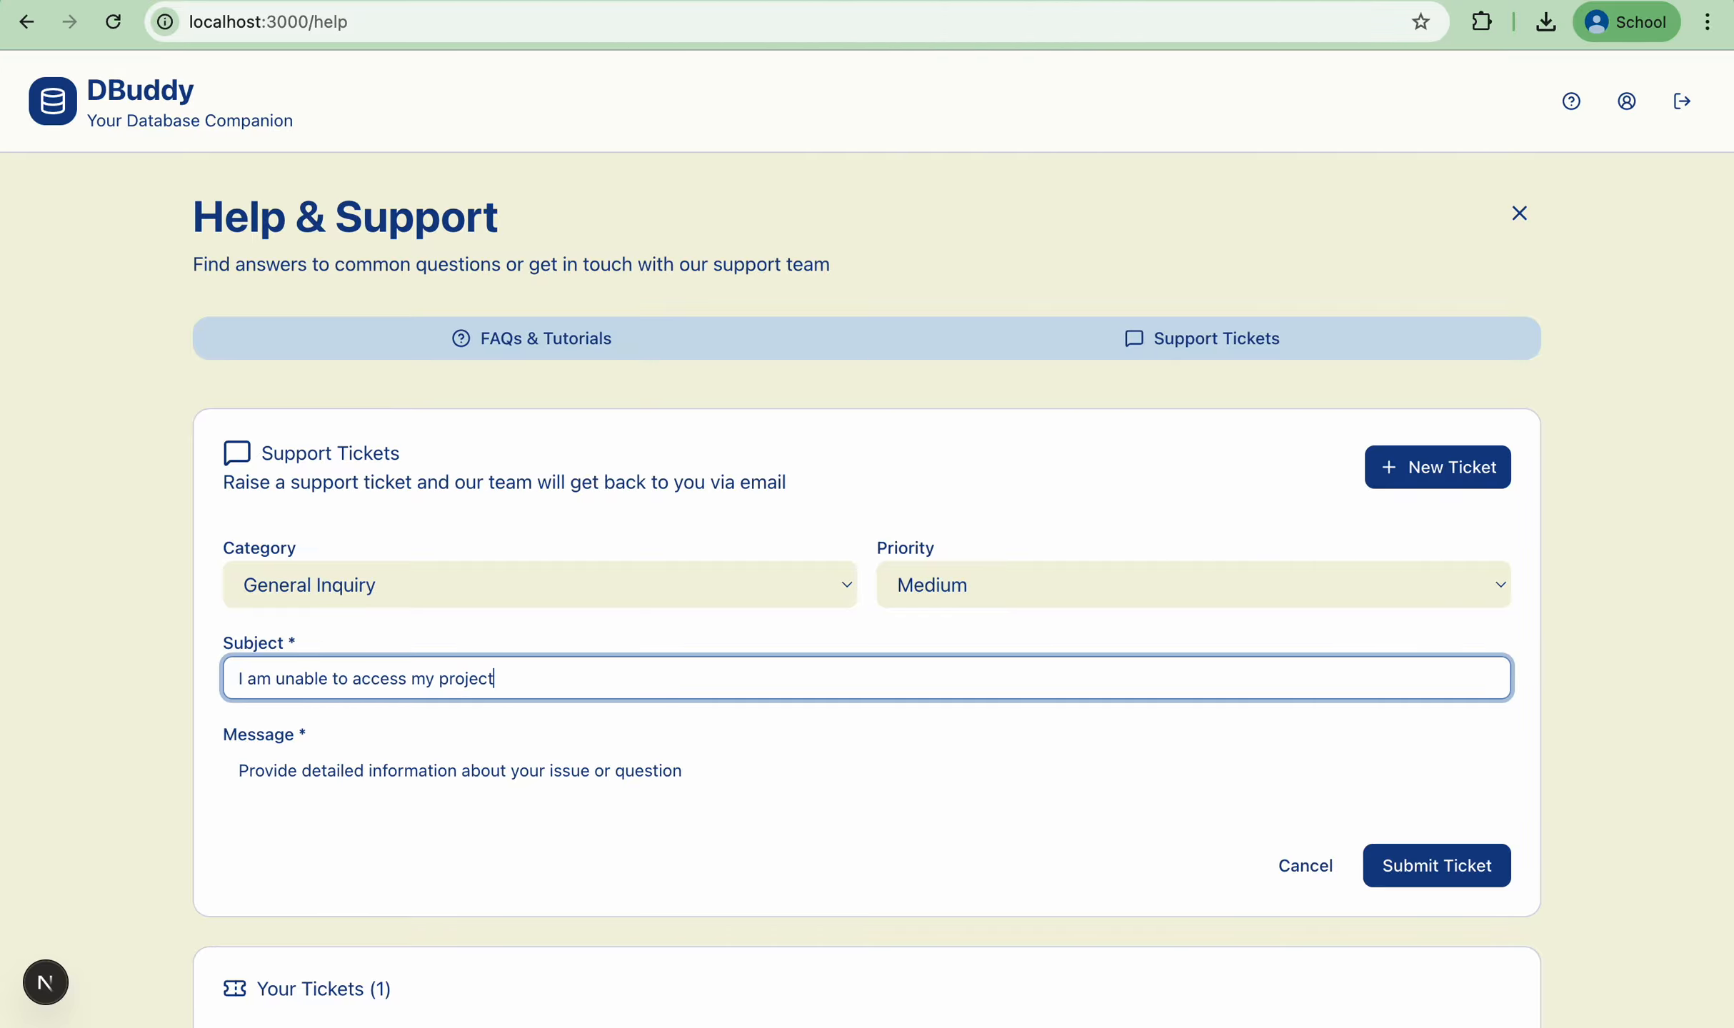
- Enter "Seriuous issue" as the ticket's message and submit the support ticket
click(1391, 867)
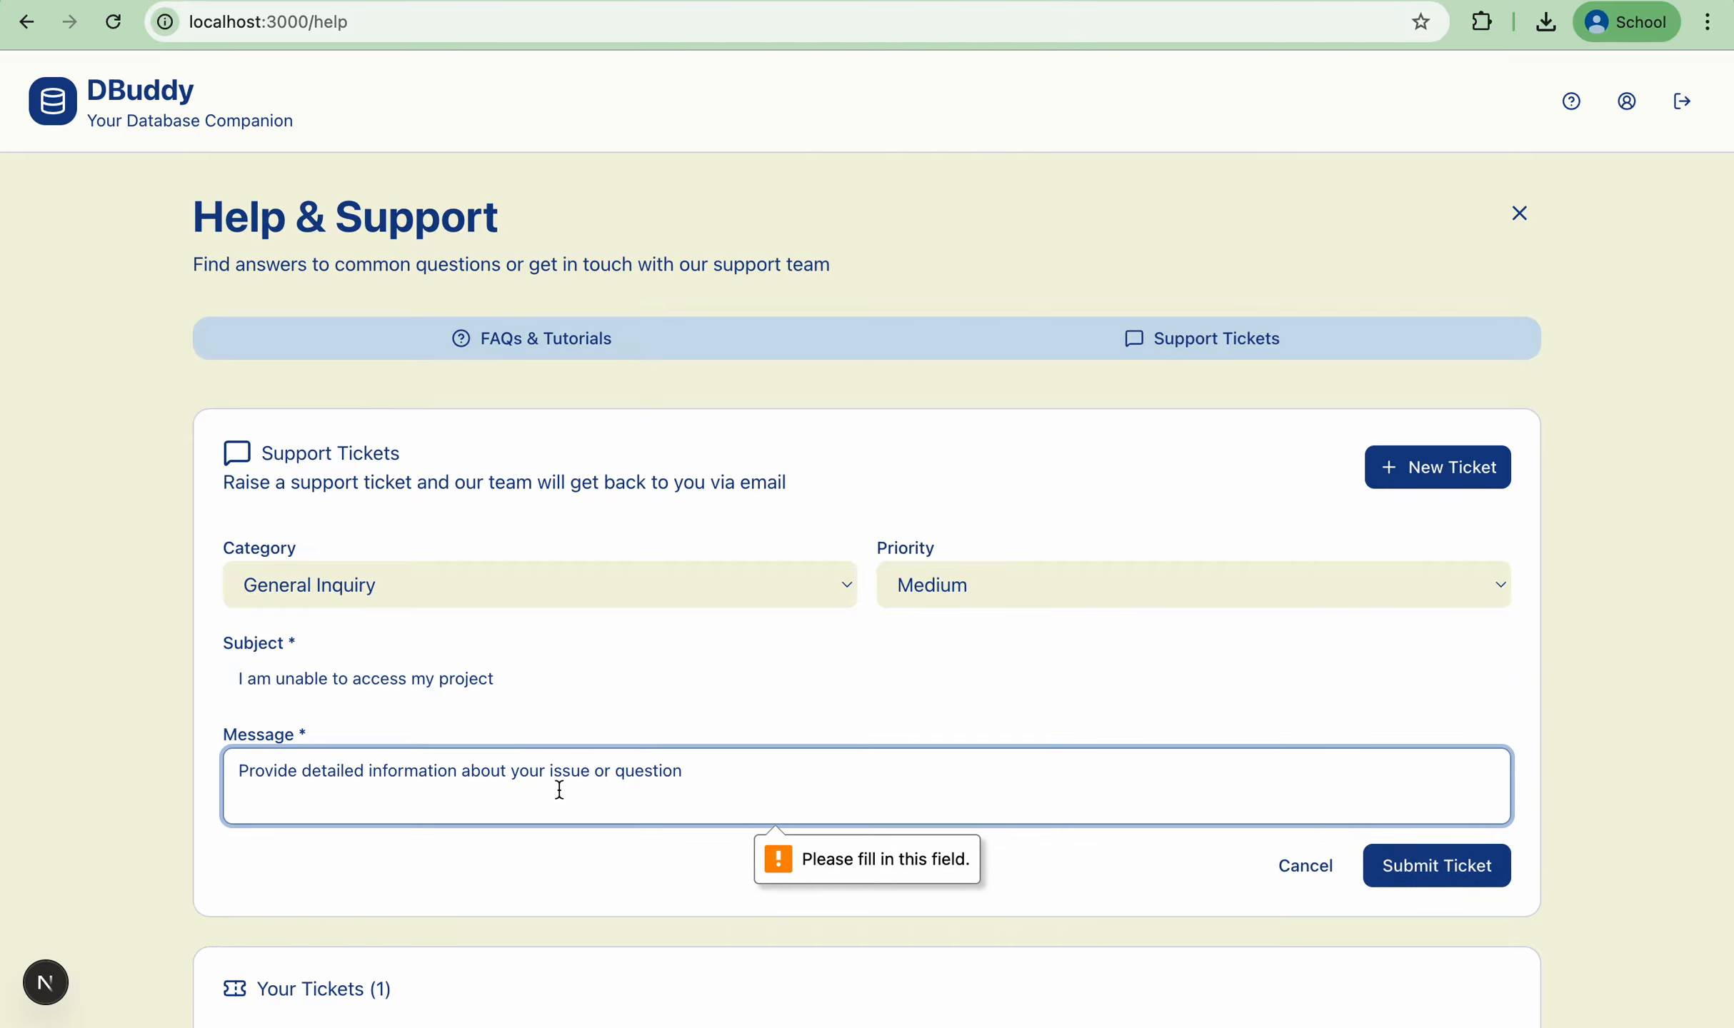
text(Seriuo)
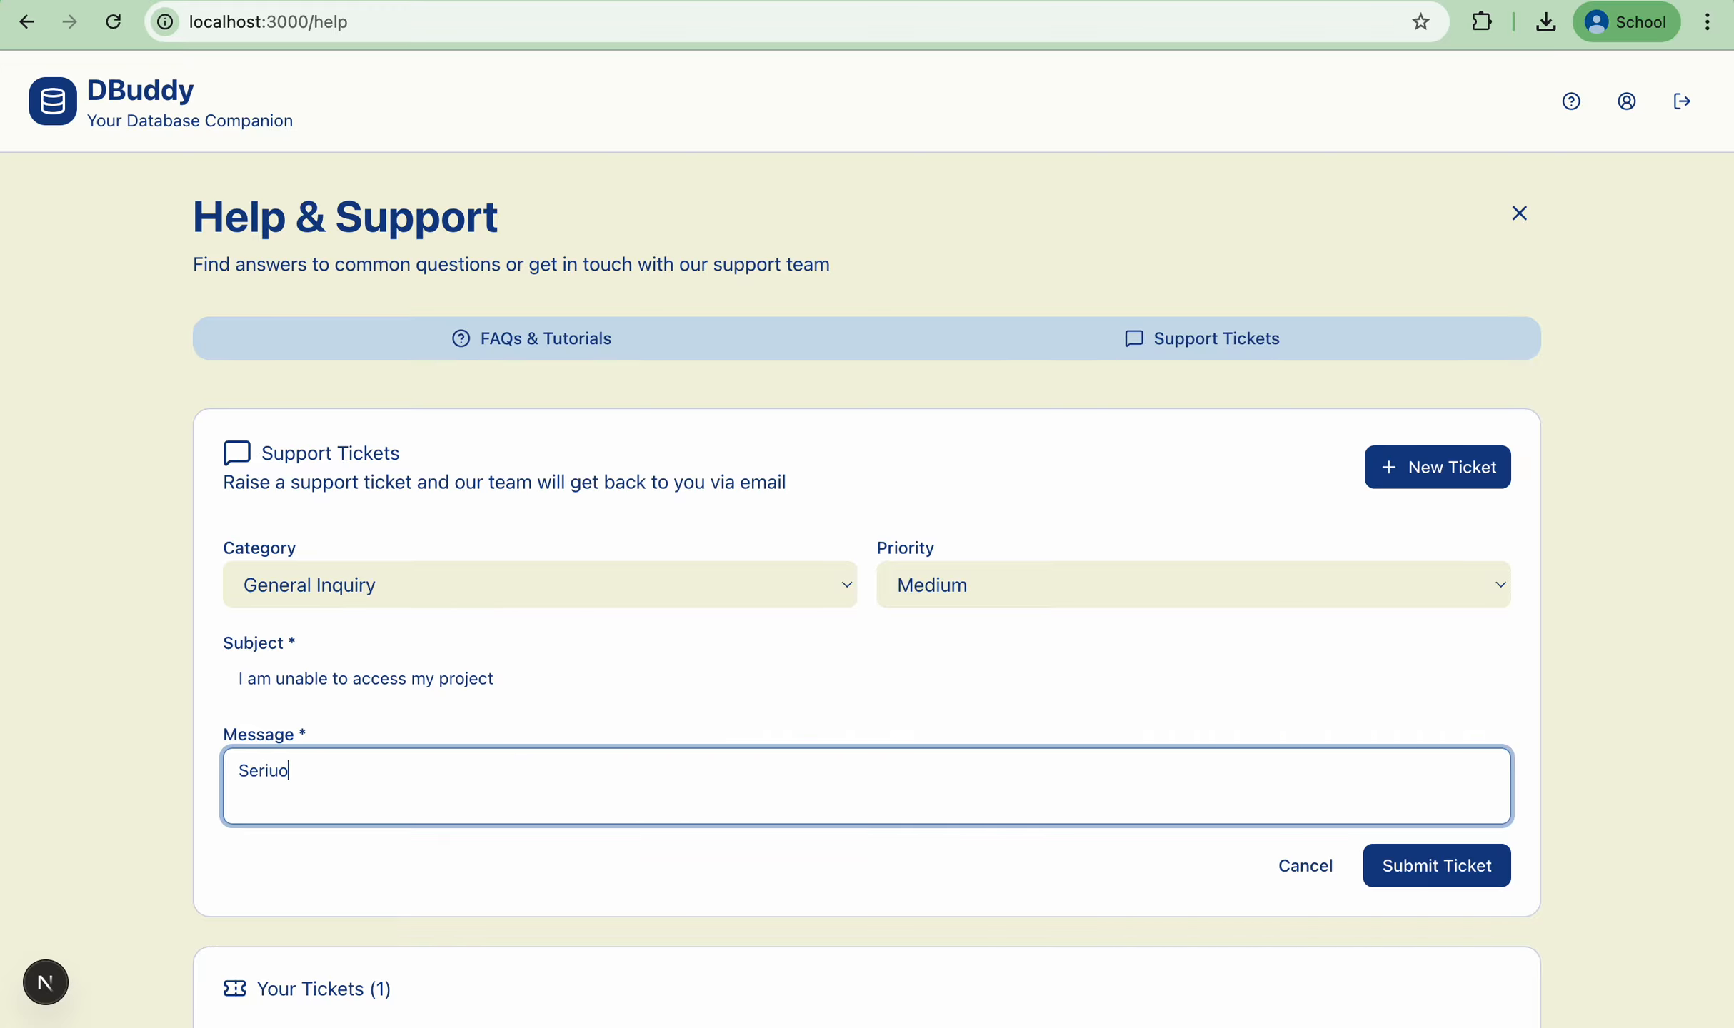
text(us issue)
click(1393, 866)
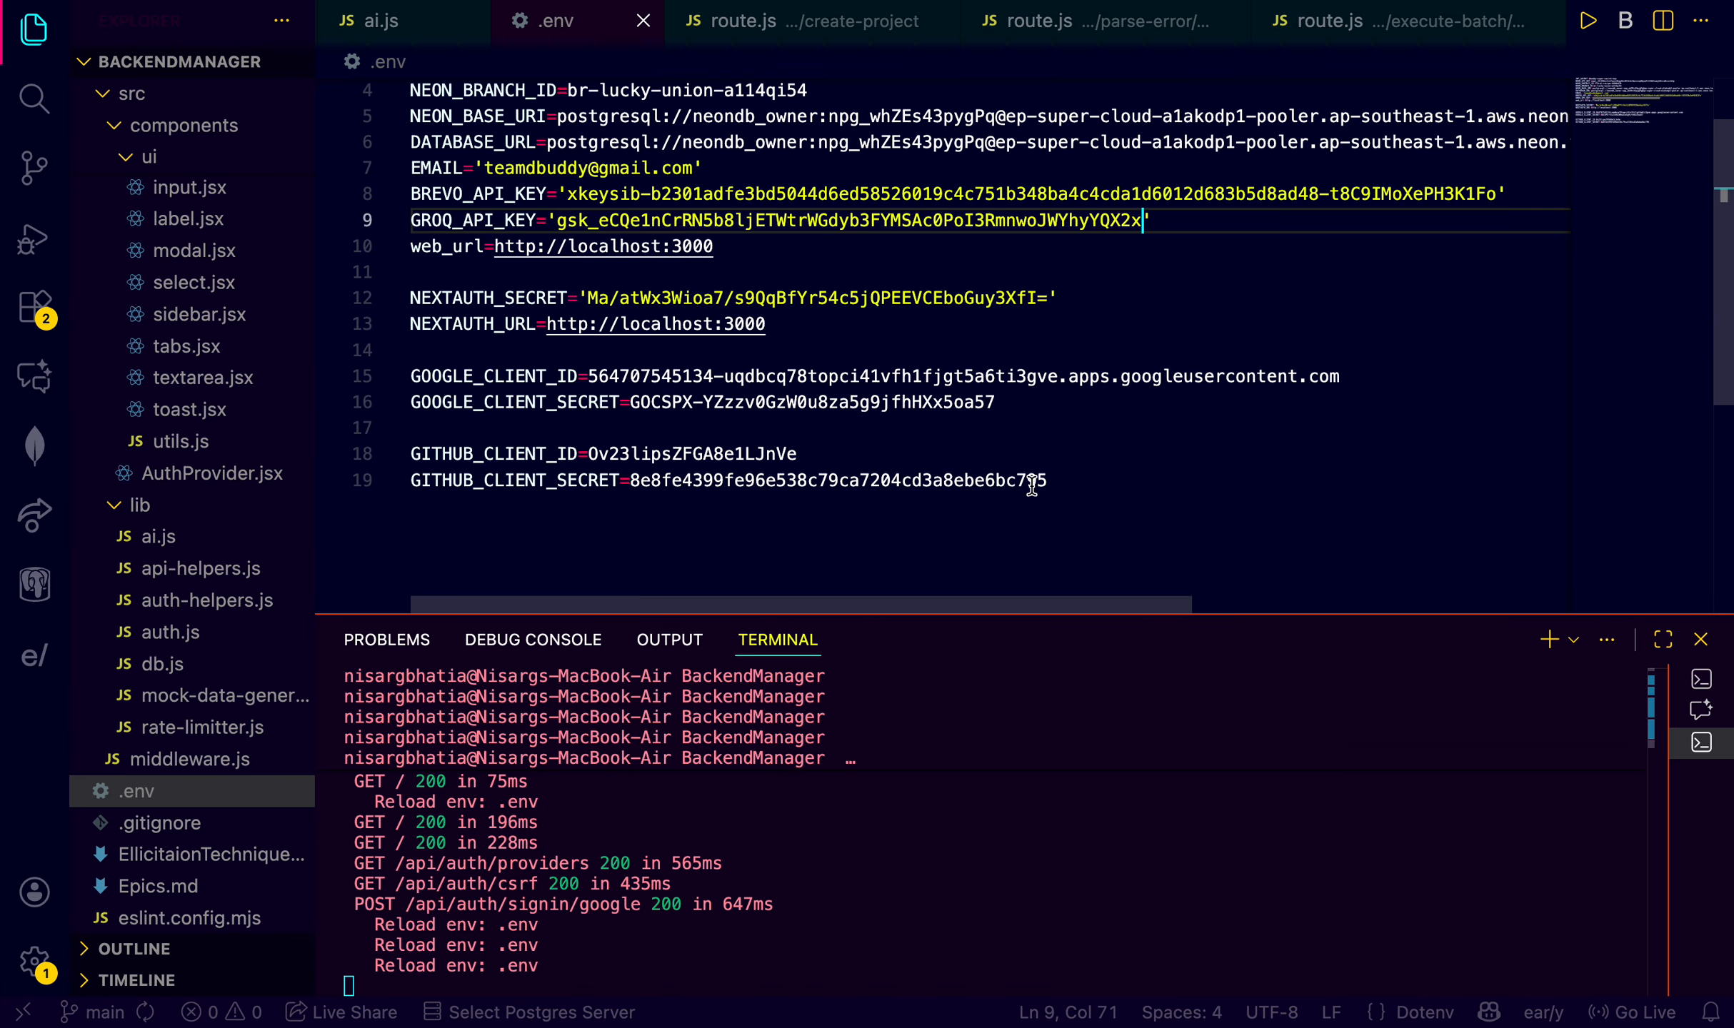
- Switch from the code editor back to DBuddy in the browser and sign out, refreshing the sign-in page
click(1061, 480)
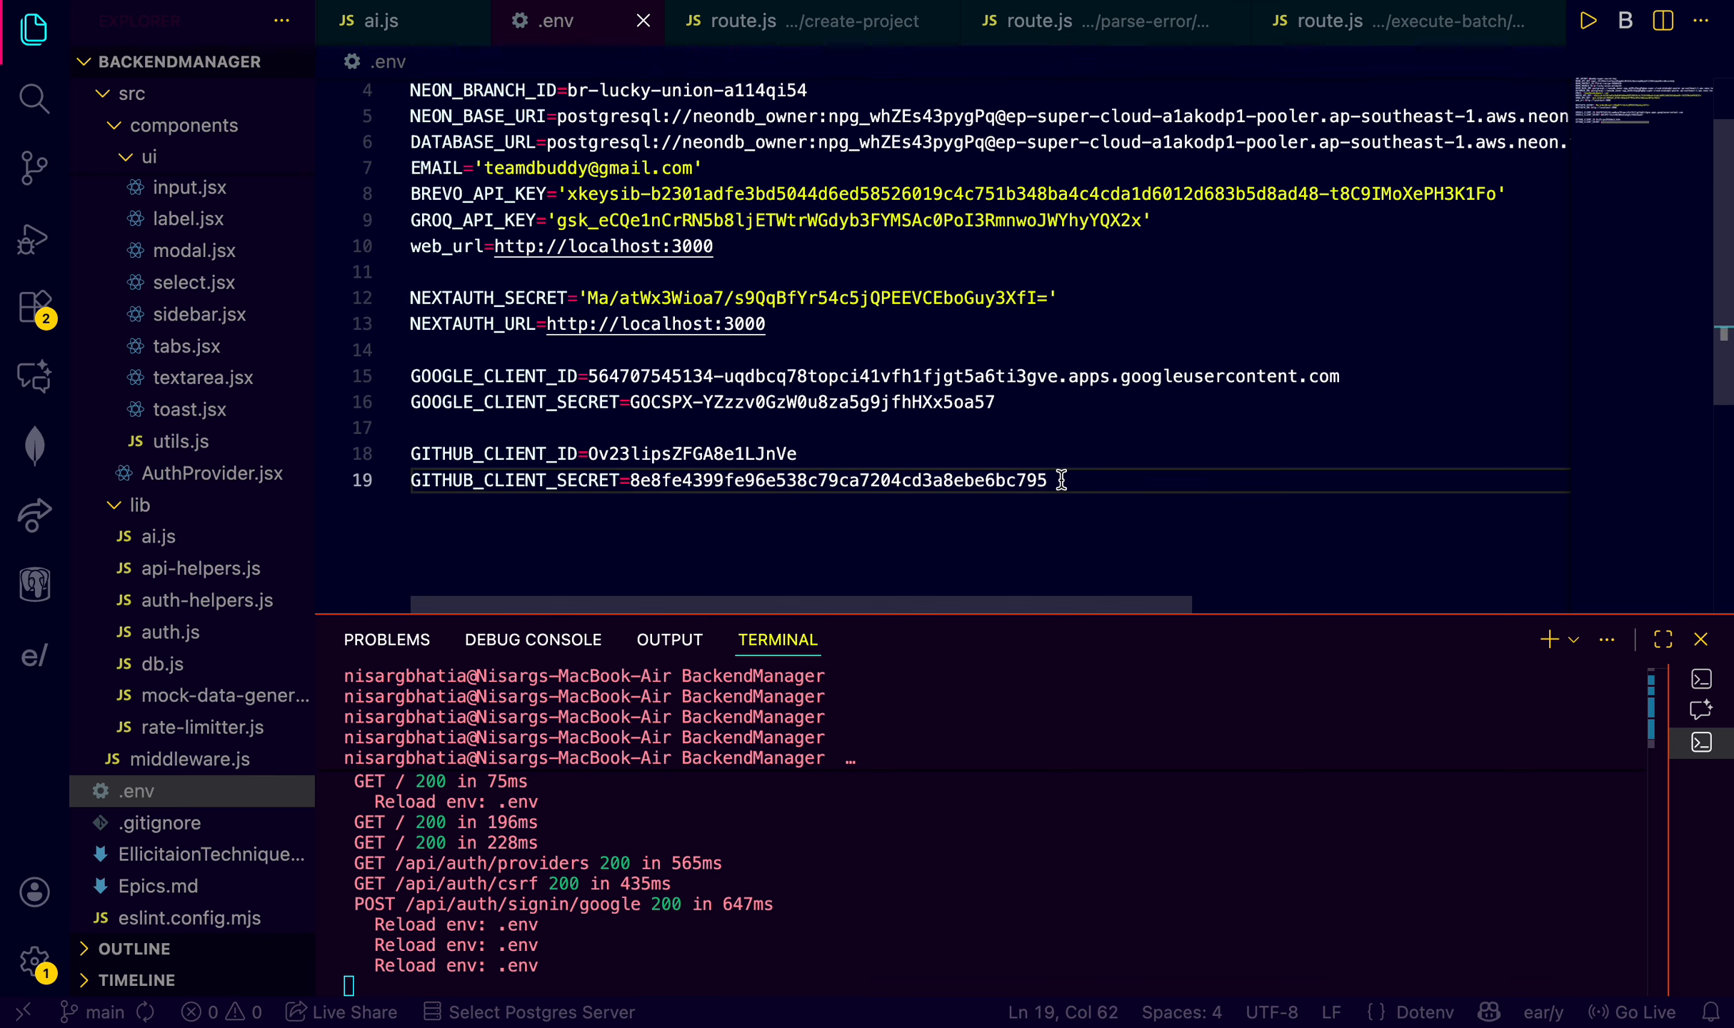
key(ctrl+Left)
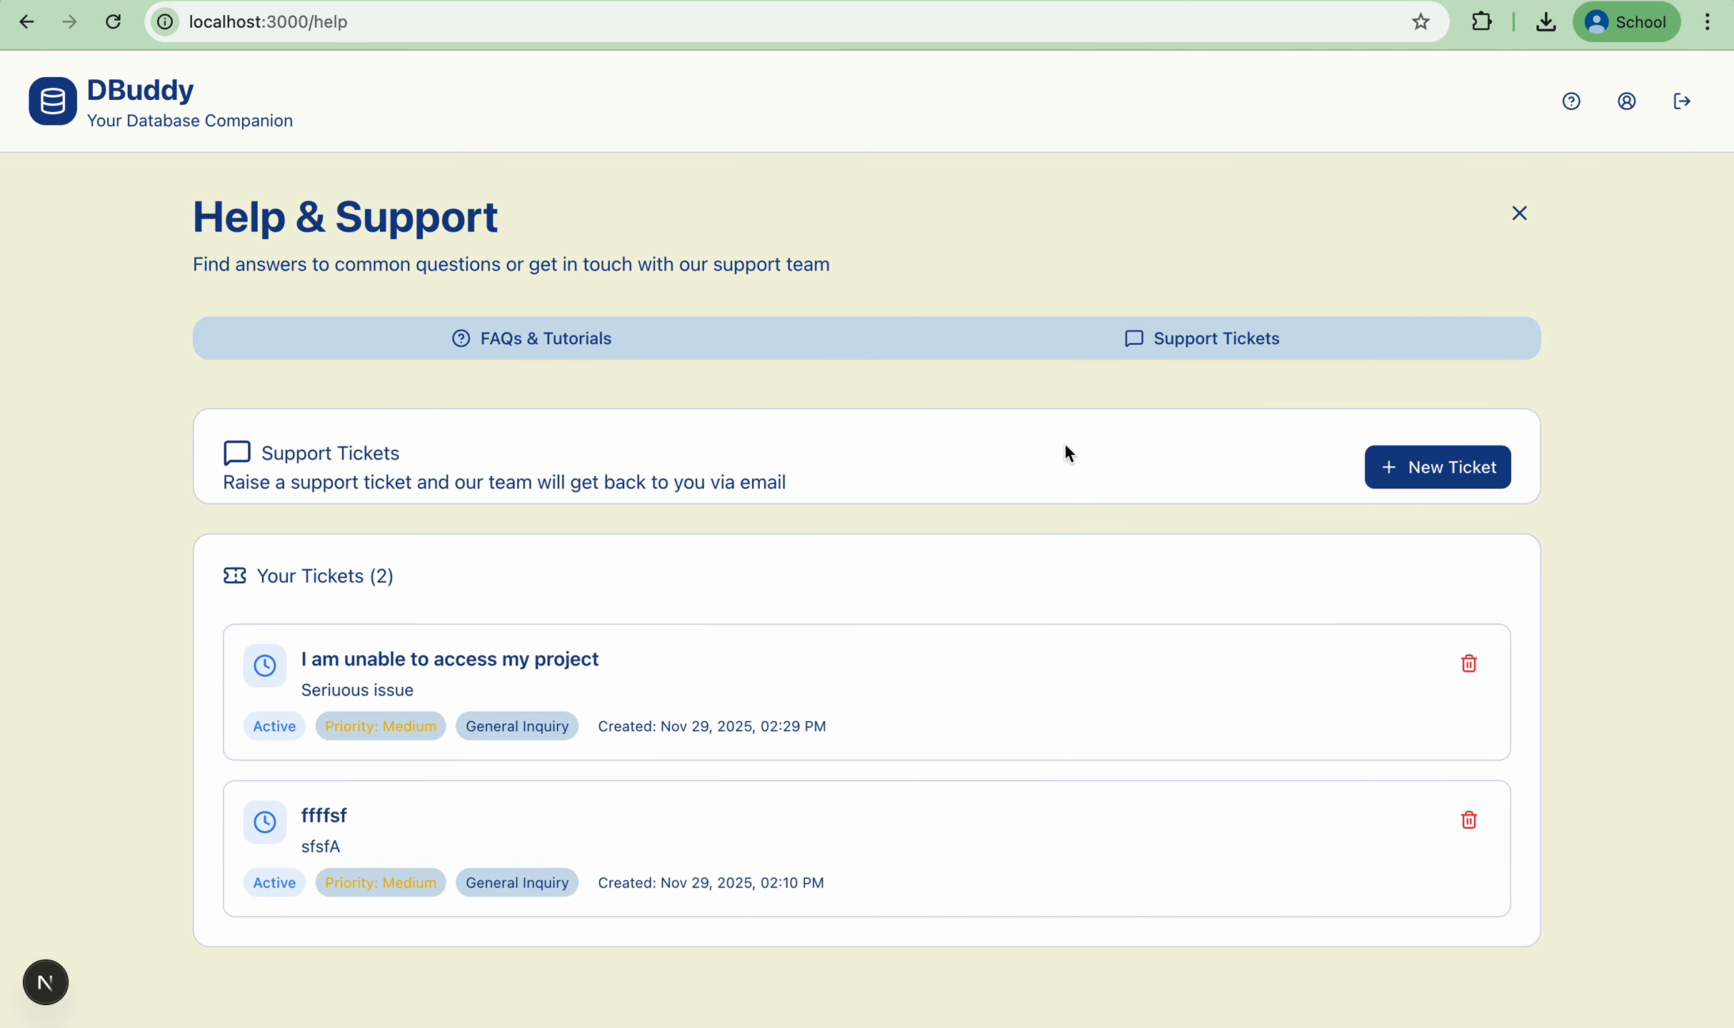
click(1683, 108)
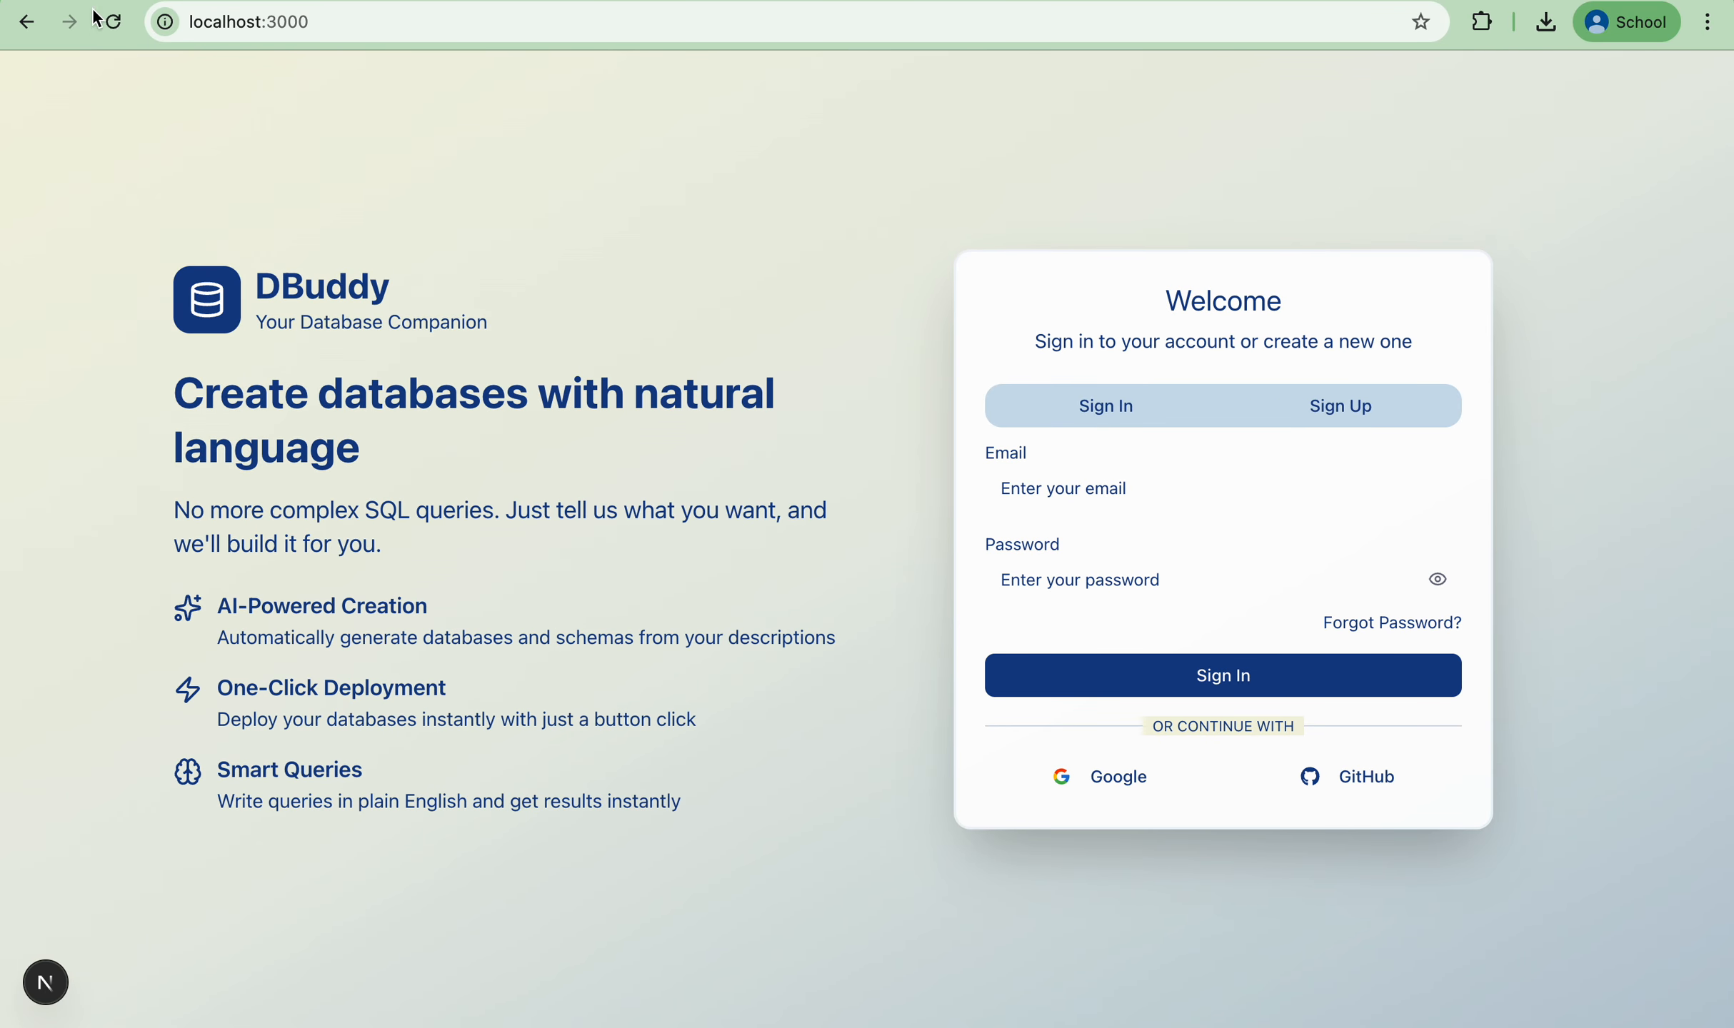
click(114, 33)
click(1003, 484)
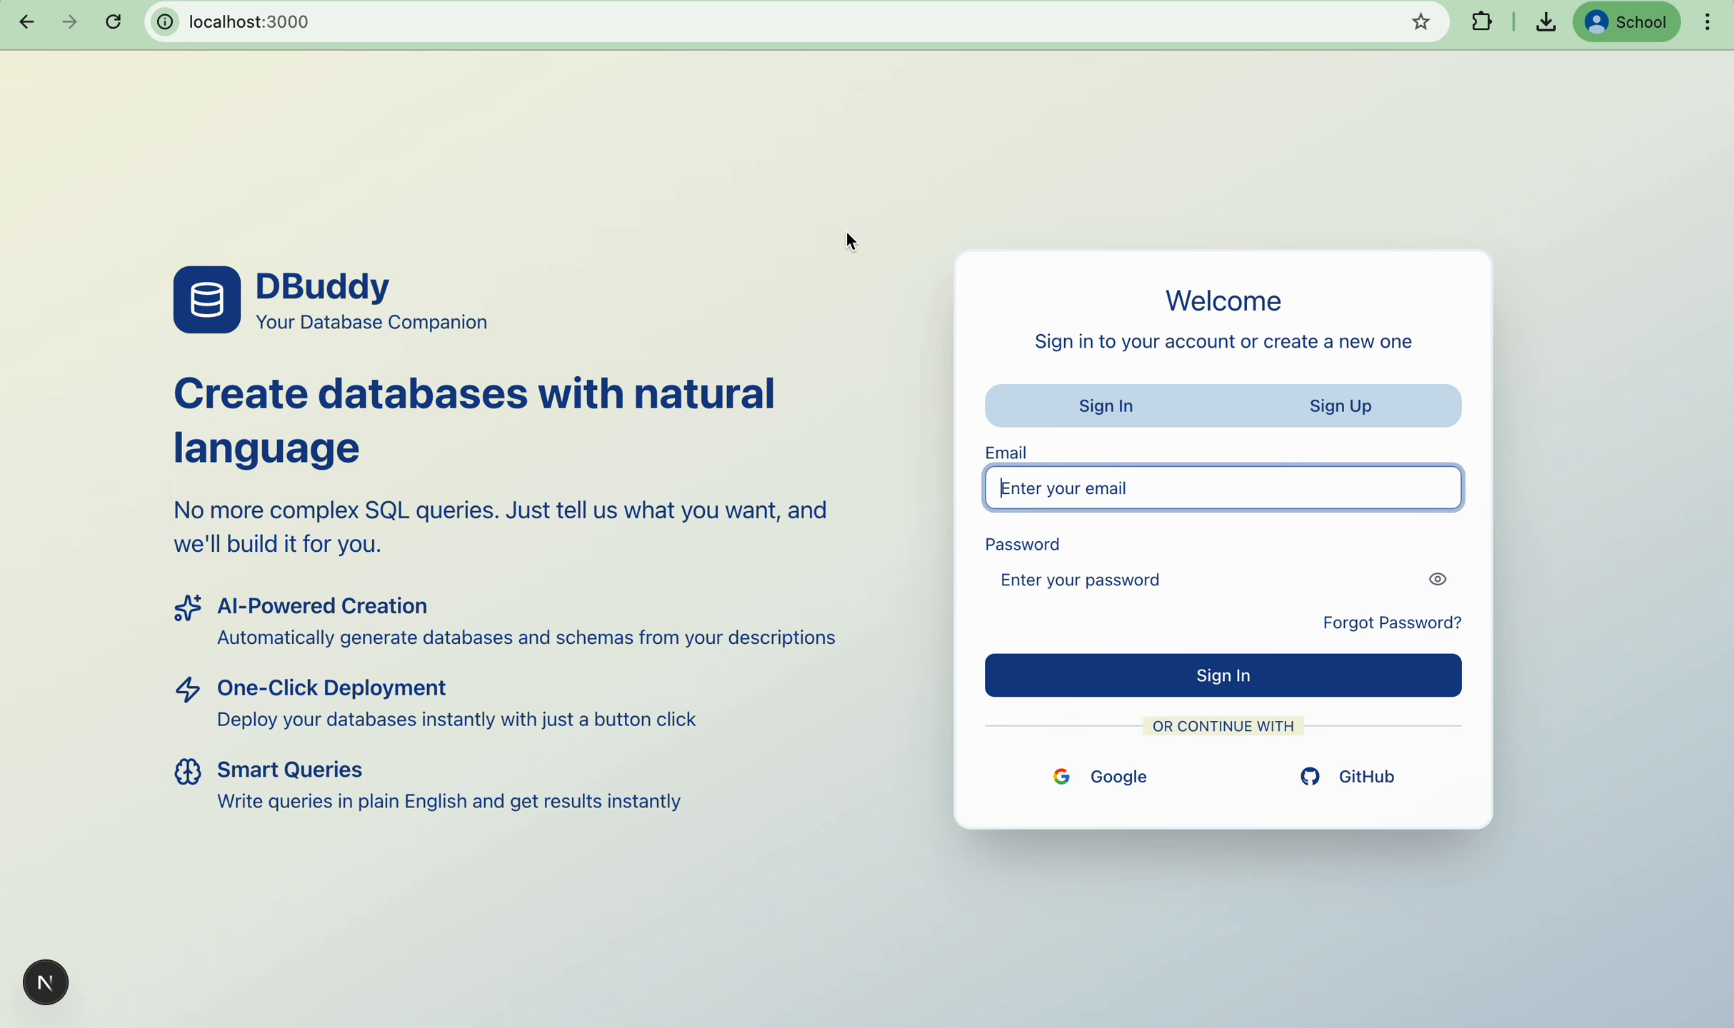